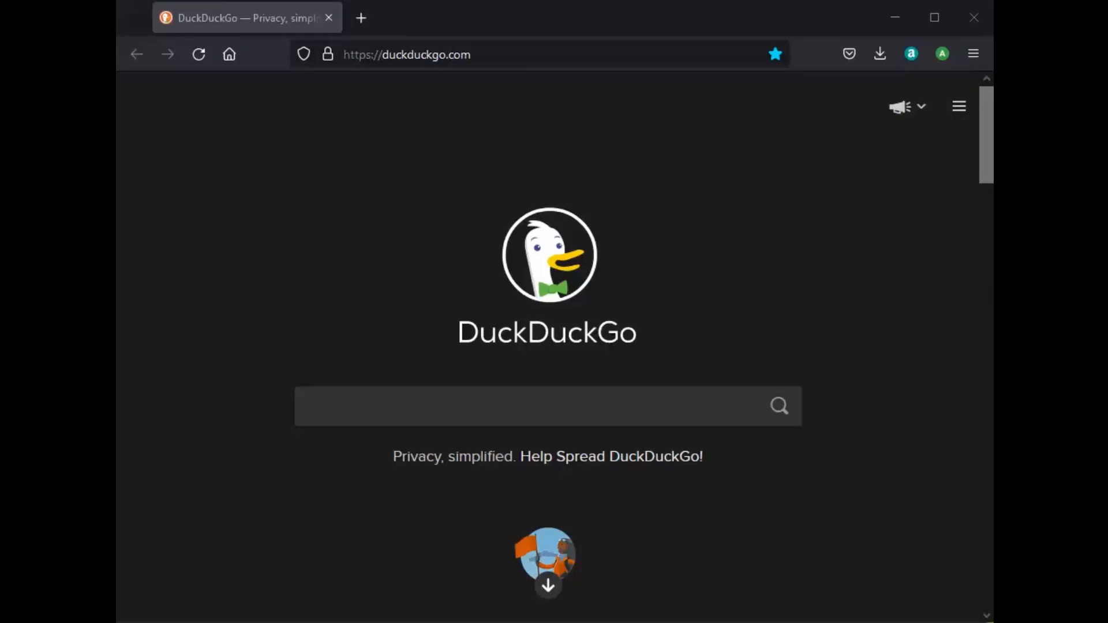
Open the 192.168.88.1 WebFig bookmark in Firefox and log in with the saved credentials.
left_click(974, 58)
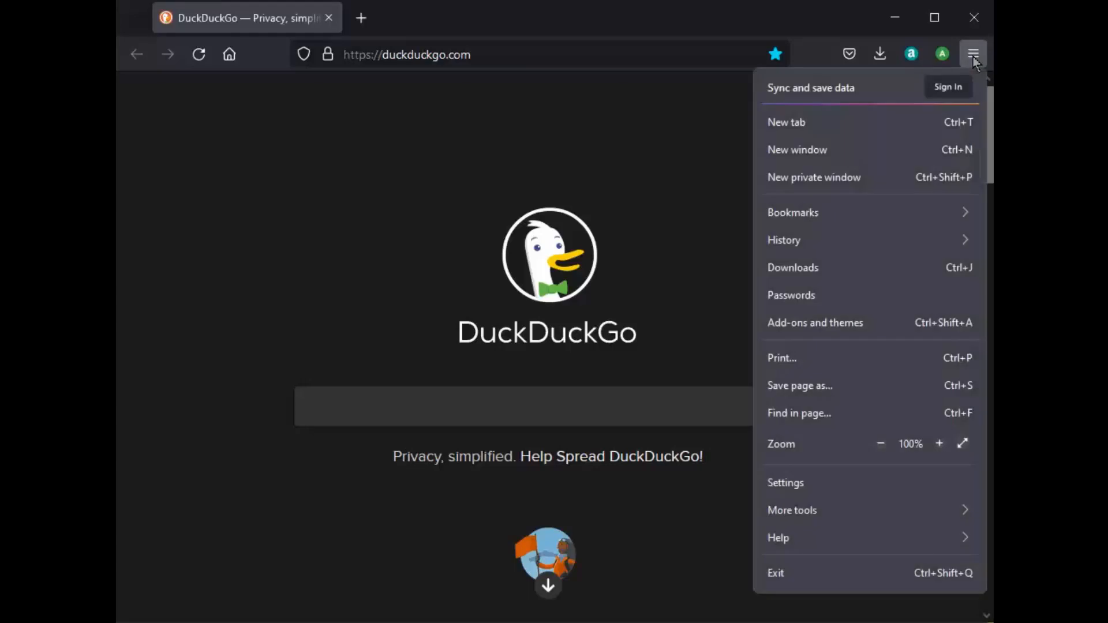
left_click(810, 213)
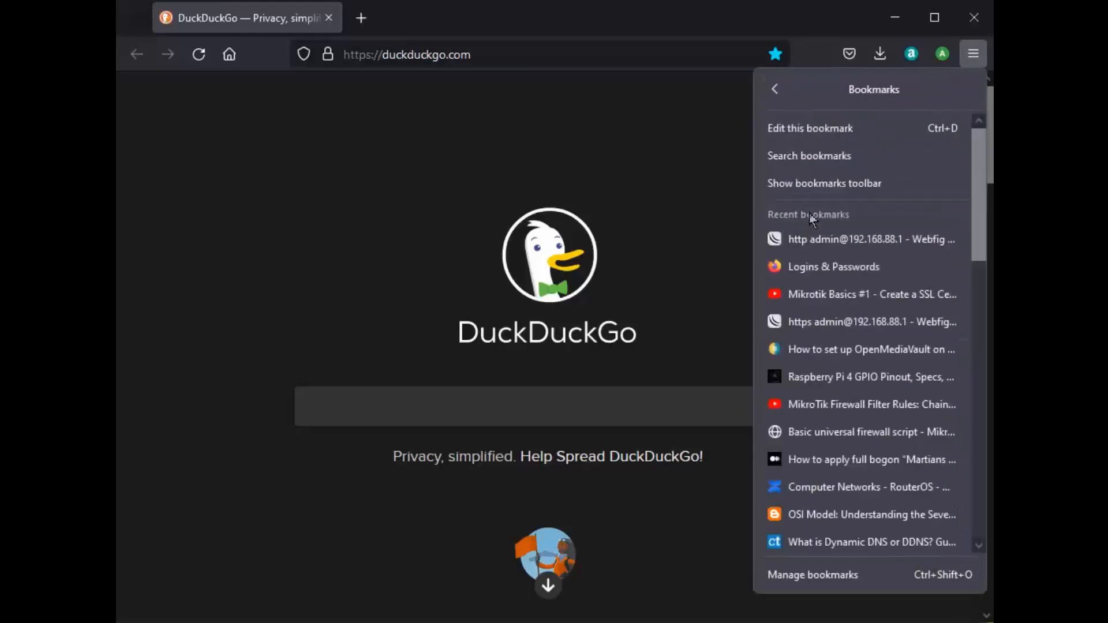
left_click(818, 242)
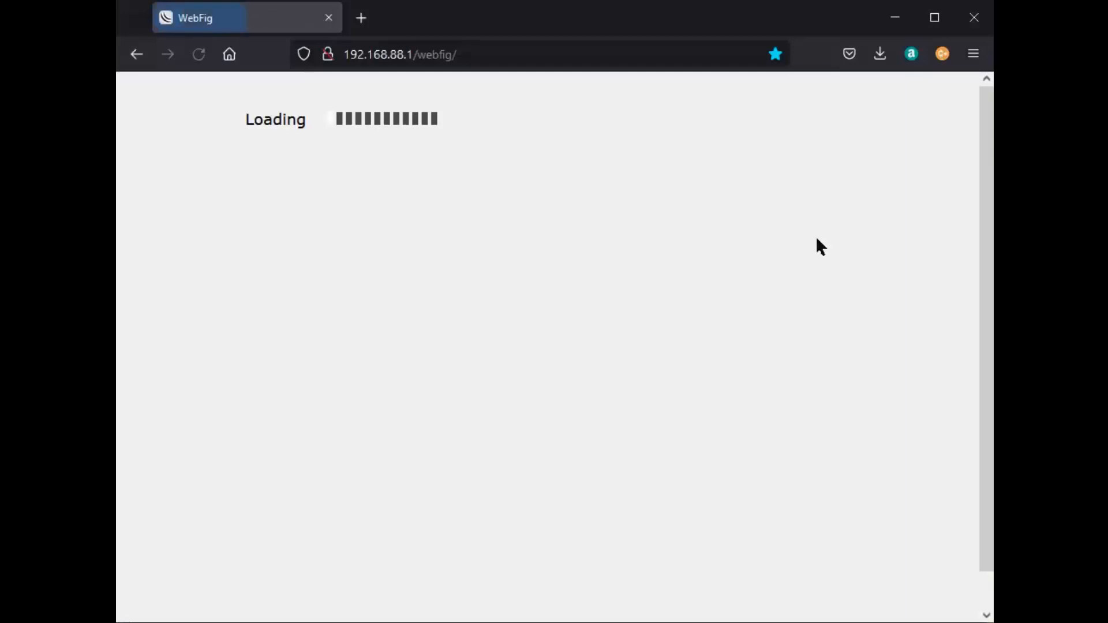
left_click(426, 145)
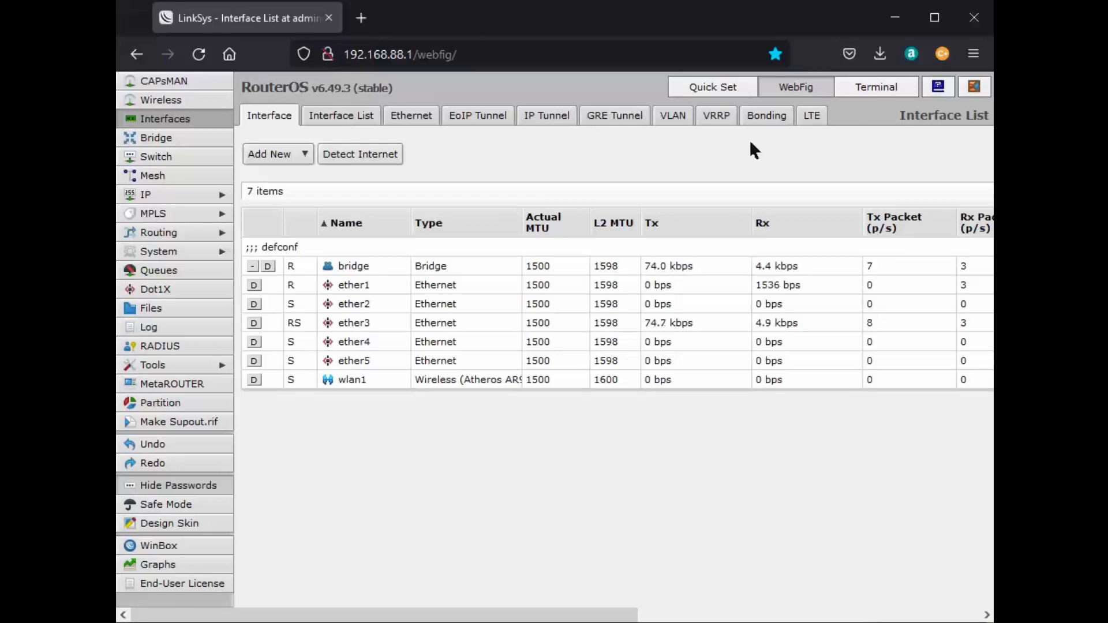
Open the WebFig Terminal and copy the word 'cert' from the certificate notes.
left_click(875, 85)
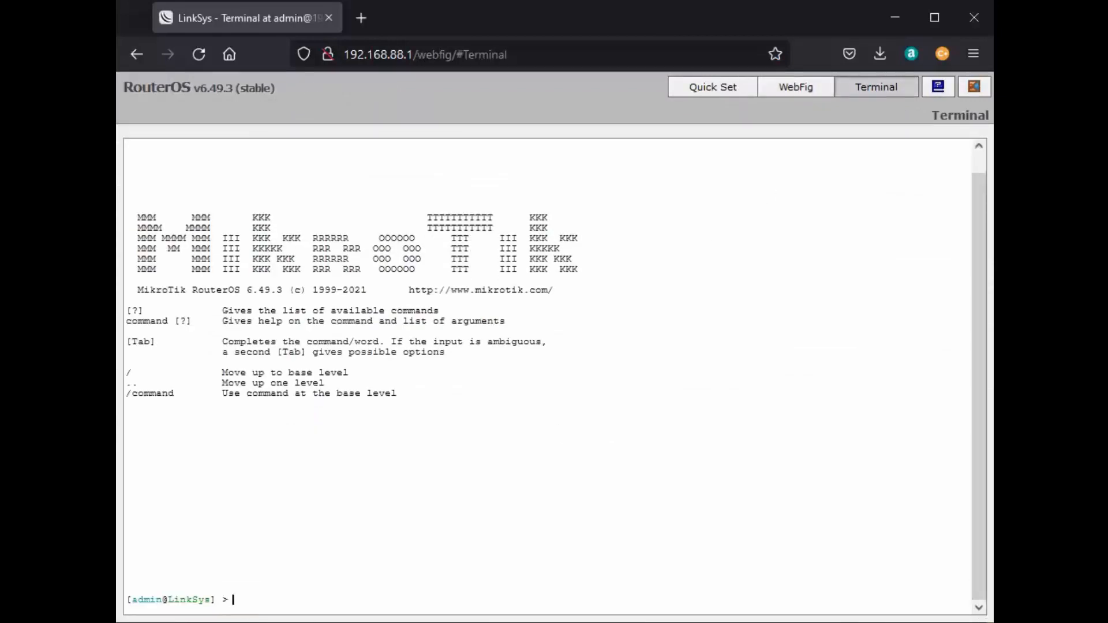
key("alt+Tab")
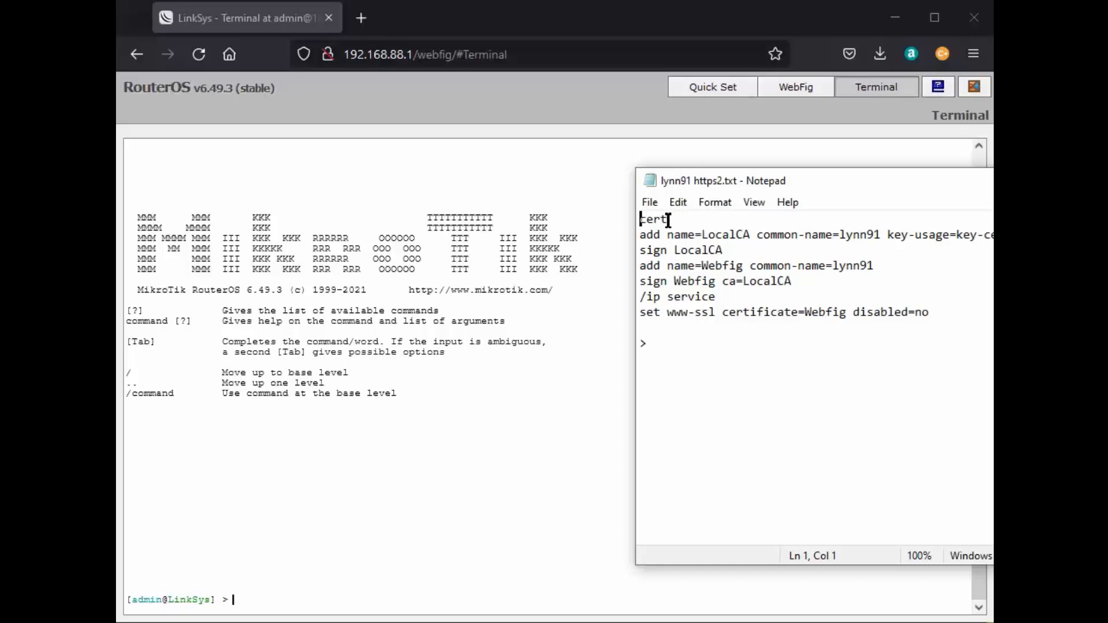
left_click_drag(668, 220, 639, 220)
right_click(652, 220)
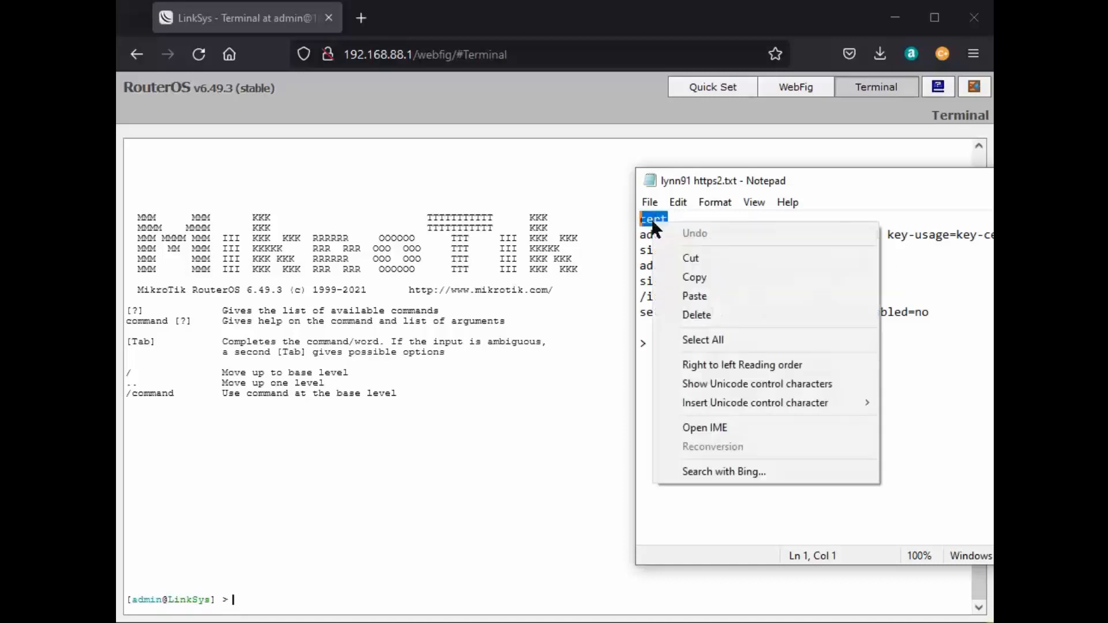
left_click(695, 278)
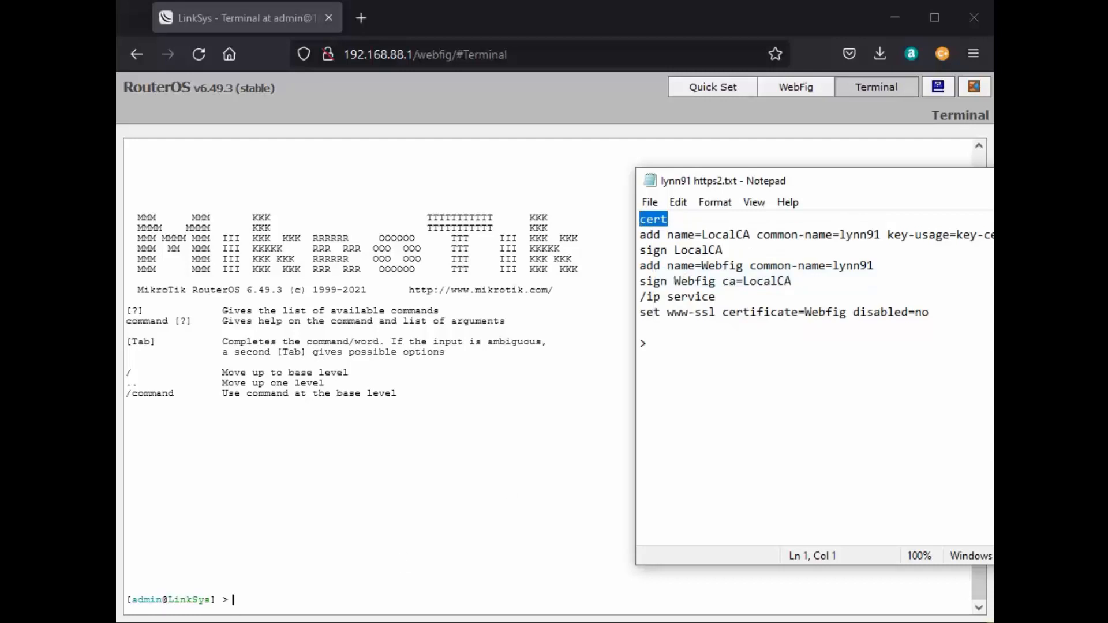
Try pasting into the terminal, dismiss the page menu, and submit an empty prompt line.
right_click(233, 600)
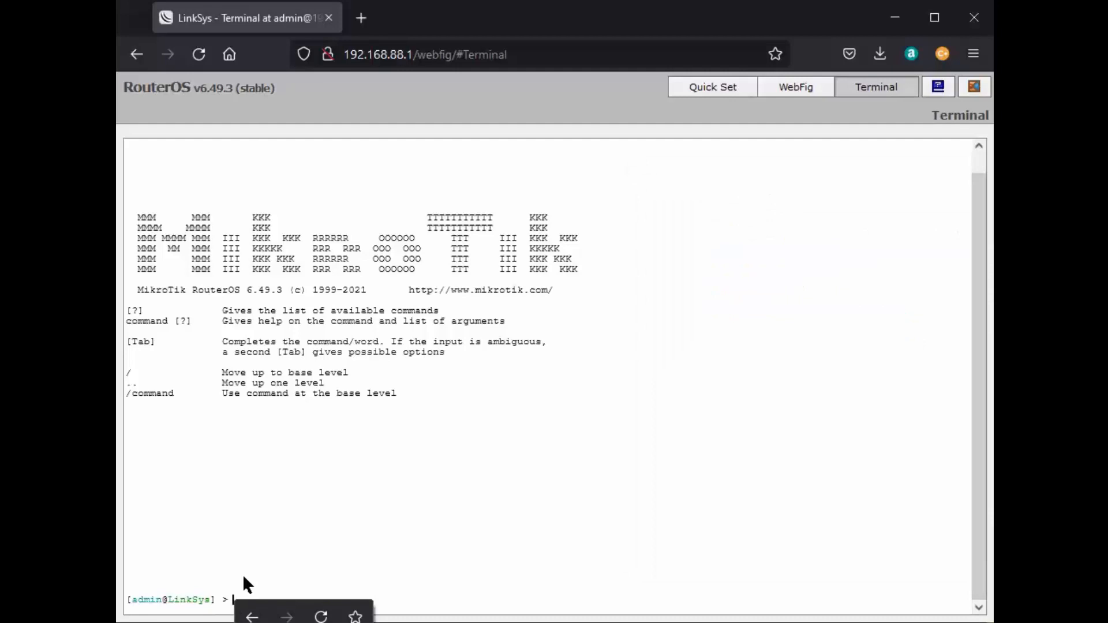
left_click(286, 552)
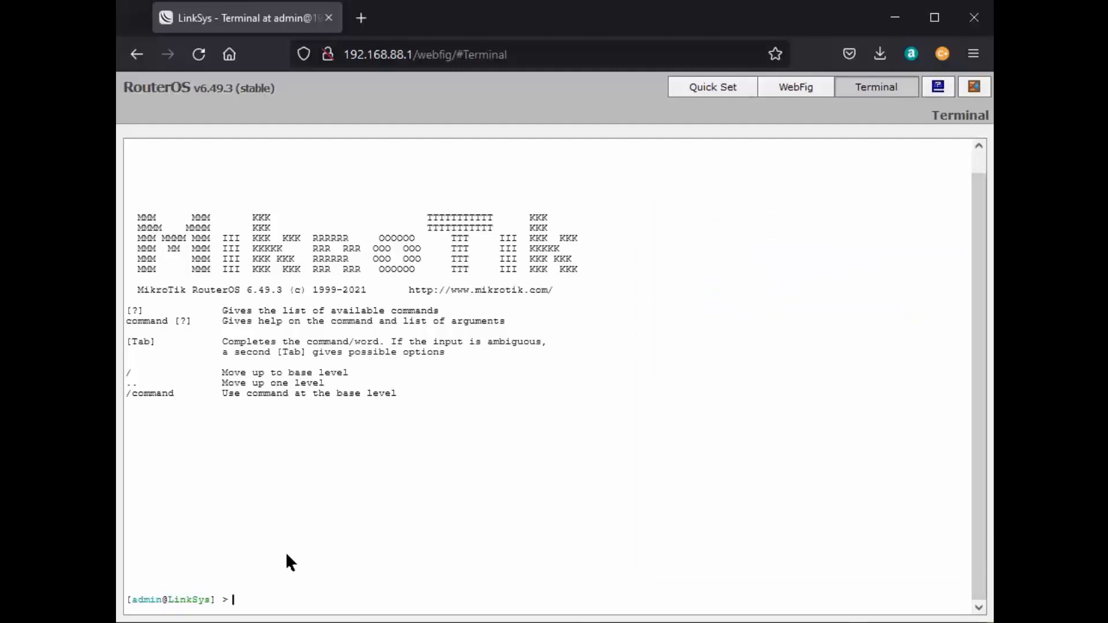
key("Return")
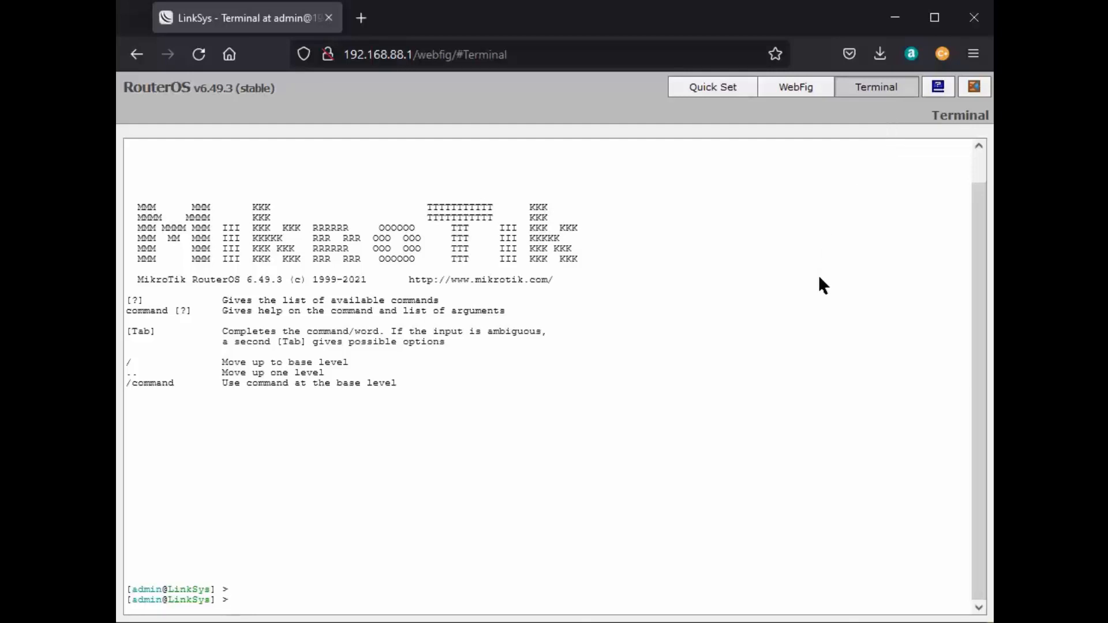
Log back into WebFig and expand System to reach the Scripts list.
left_click(785, 91)
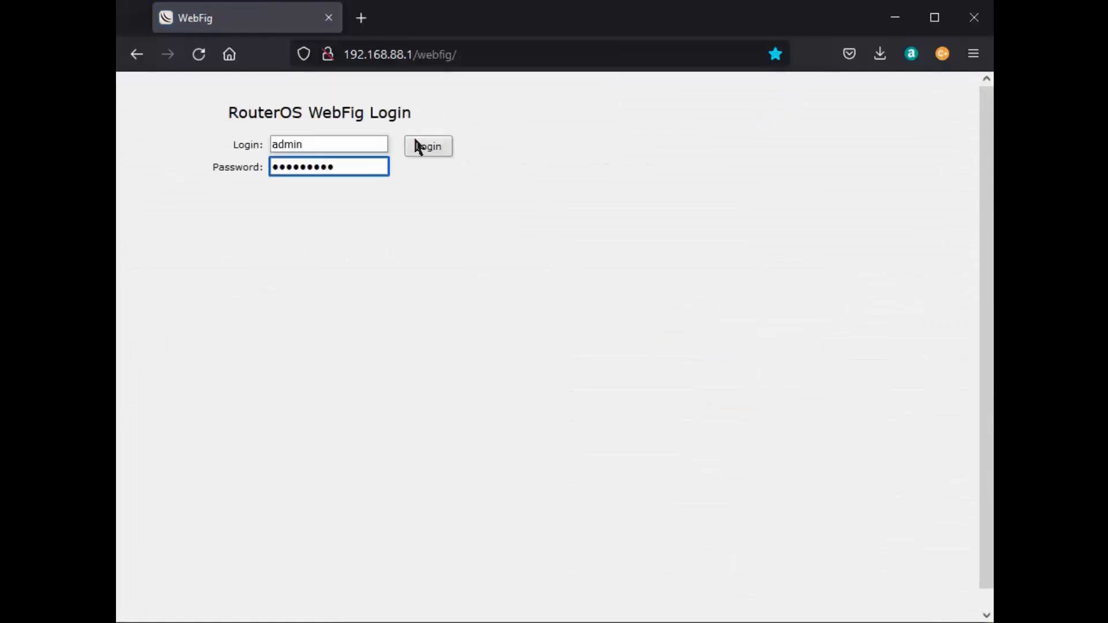
left_click(427, 148)
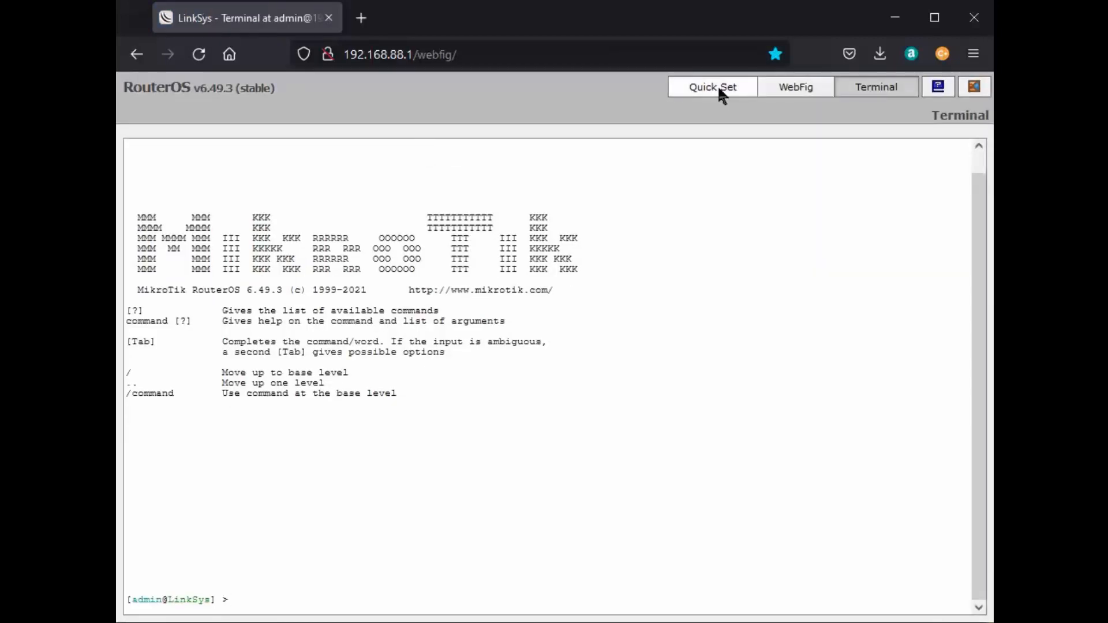
left_click(795, 89)
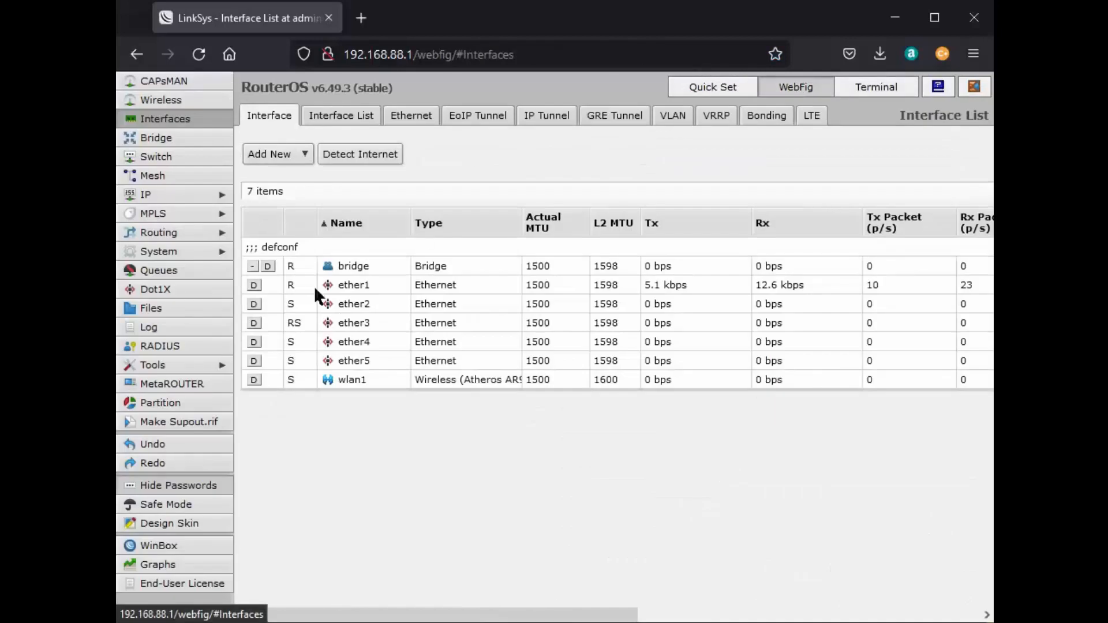
left_click(173, 255)
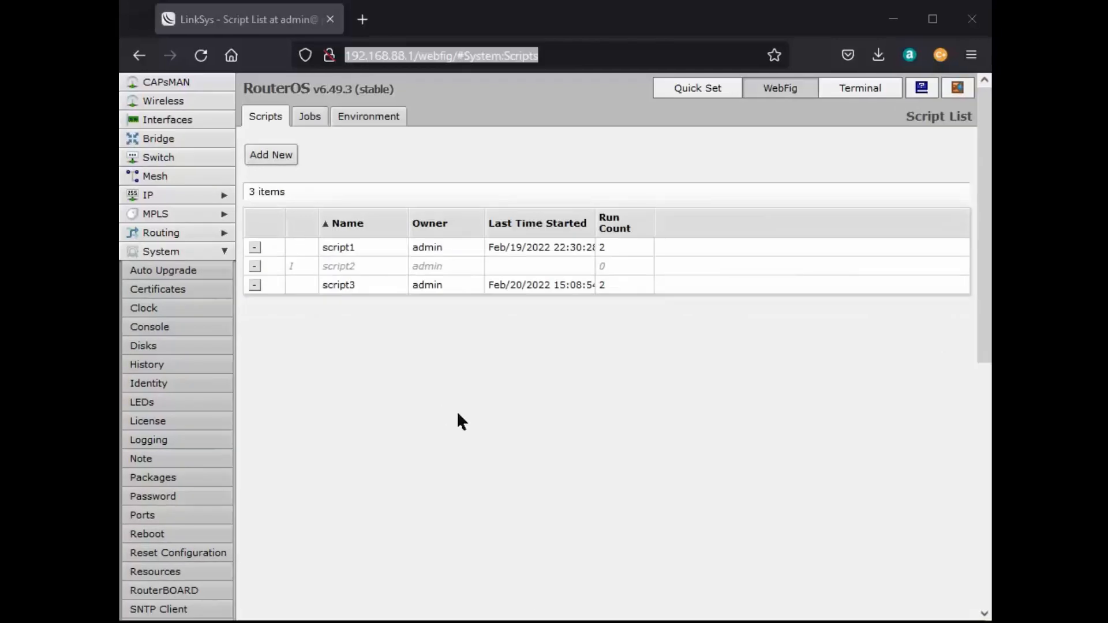
Open script2 and paste 'cert' from the notes into its Source field.
double_click(338, 261)
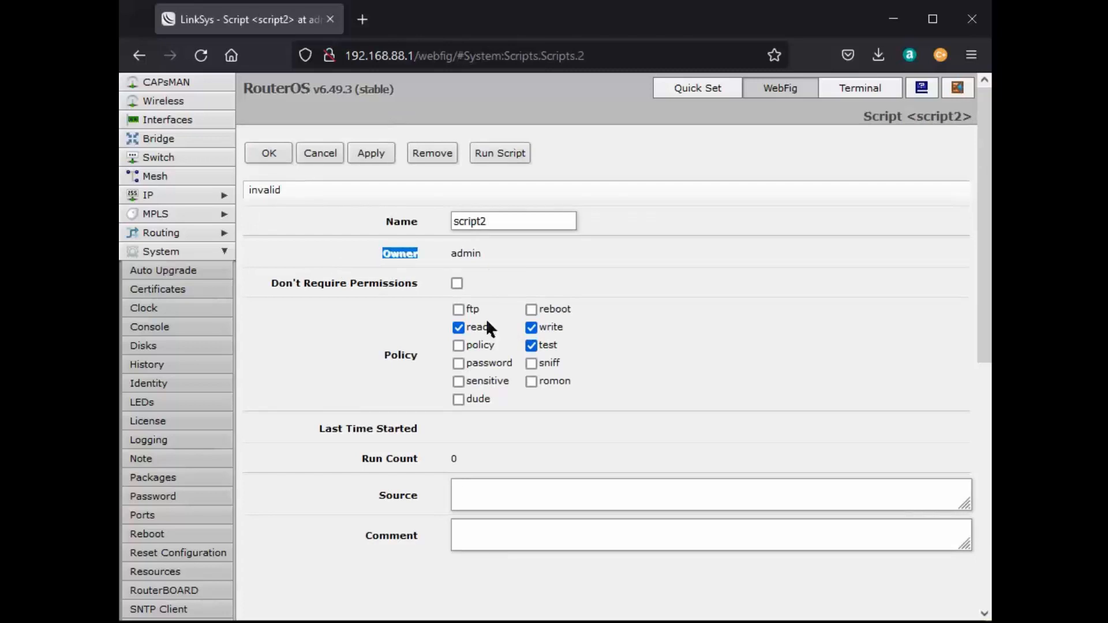
key("alt+Tab")
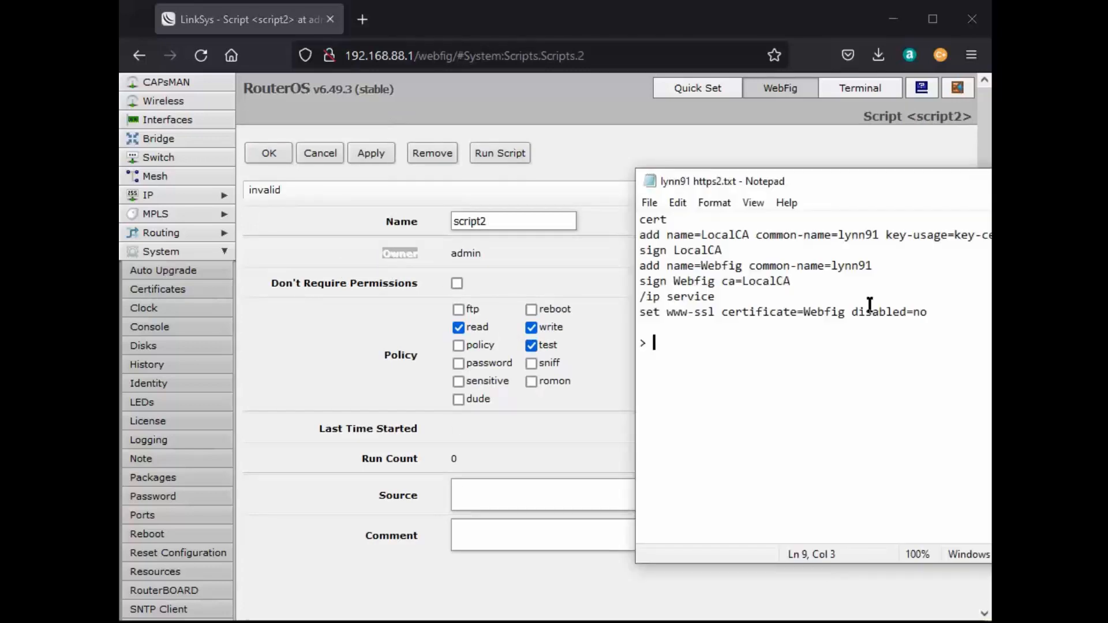
left_click_drag(671, 224, 633, 221)
key("ctrl+c")
right_click(661, 222)
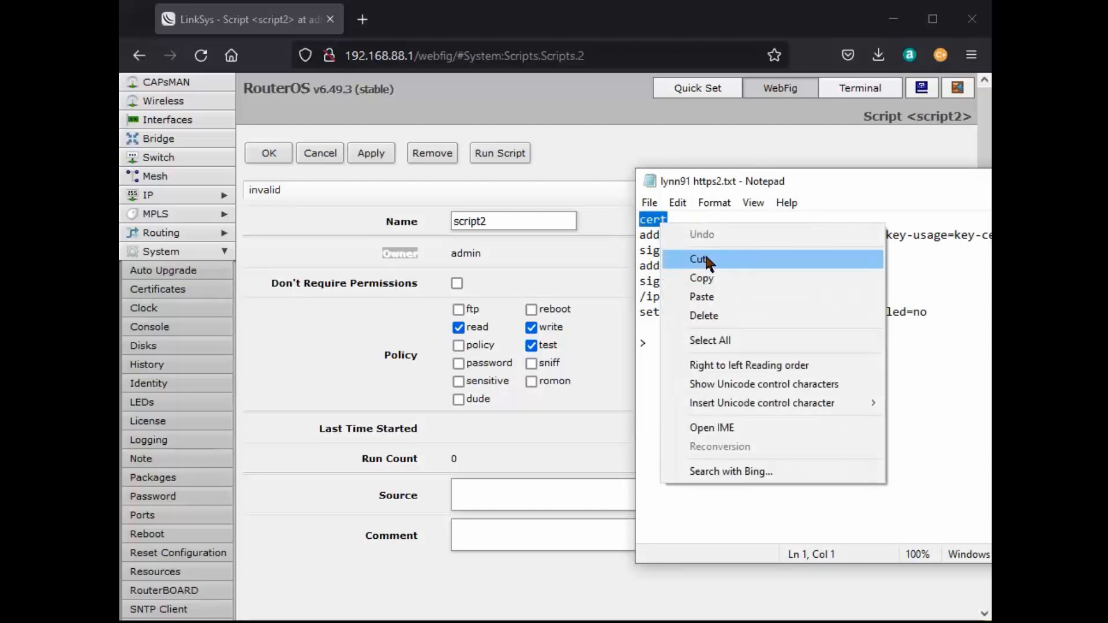
left_click(713, 276)
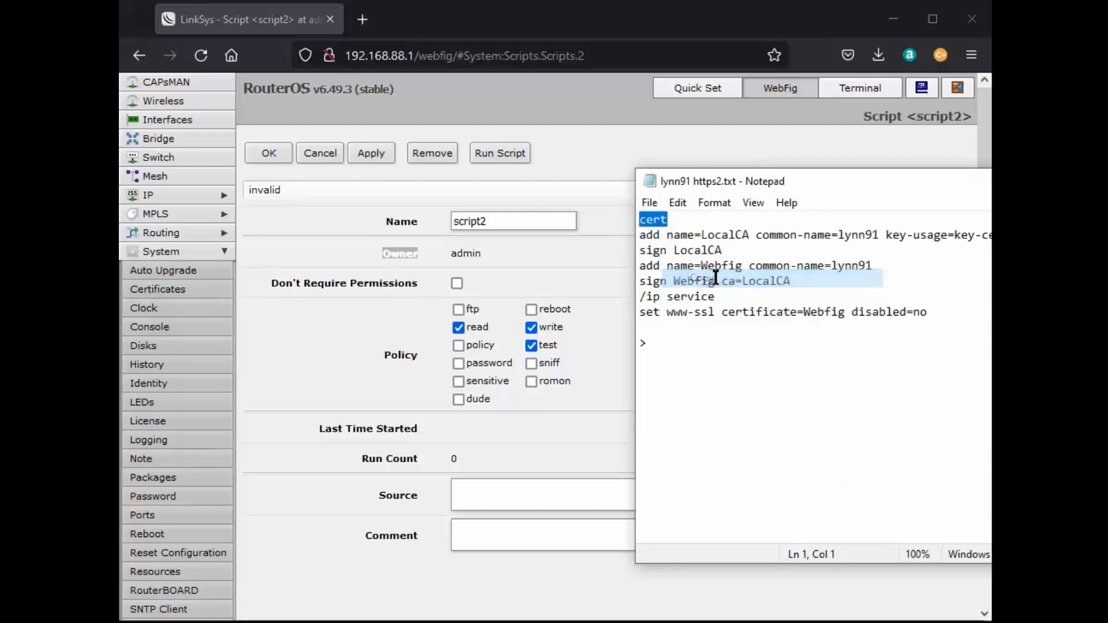
right_click(468, 495)
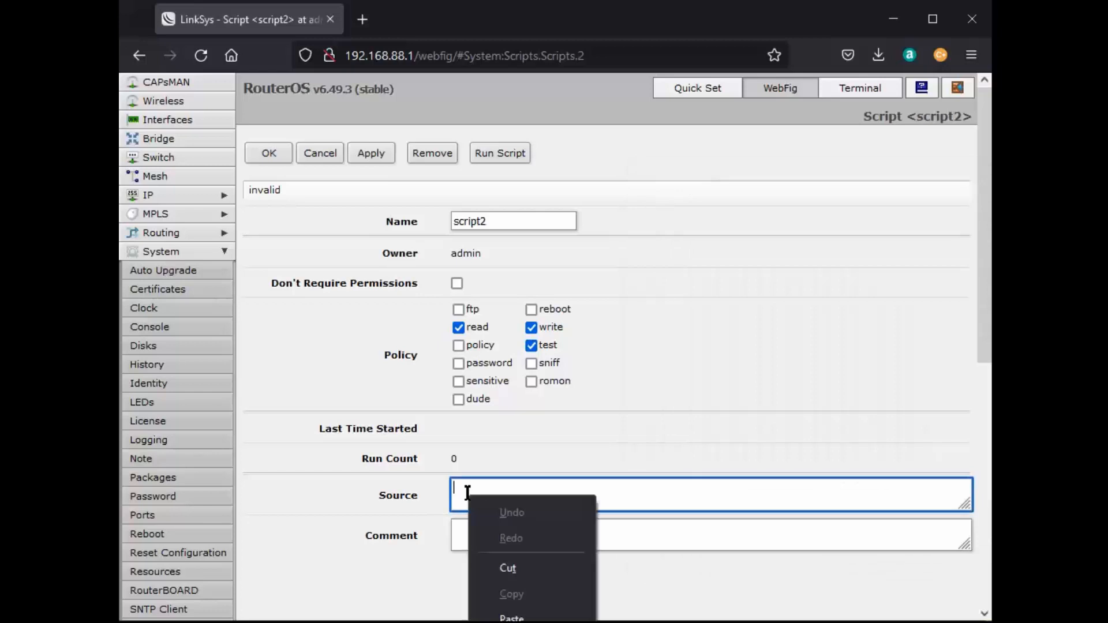
left_click(505, 615)
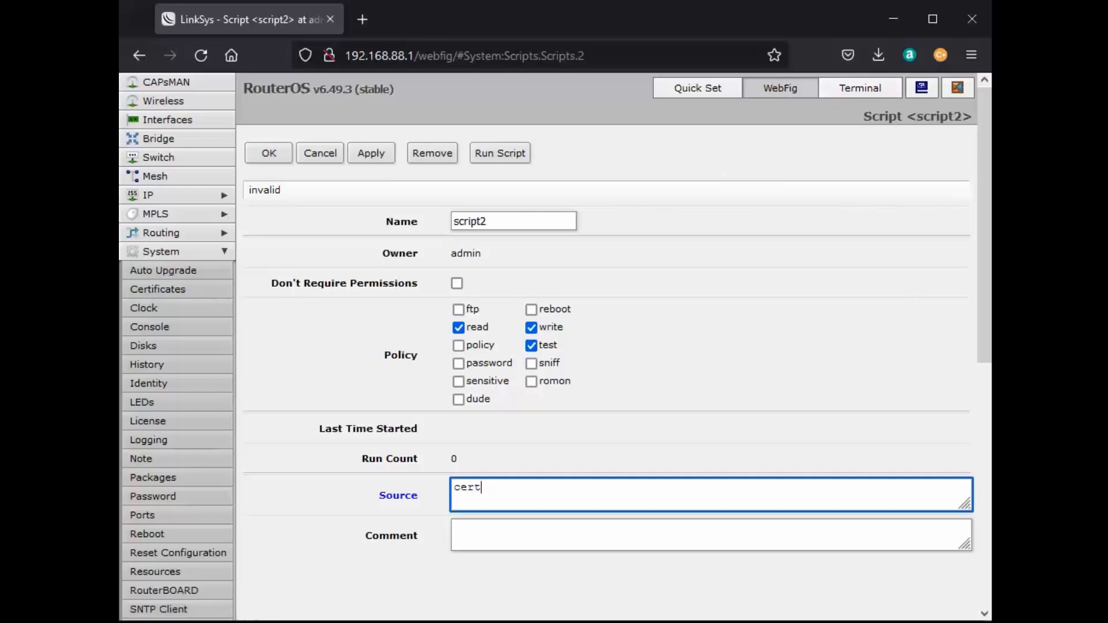
Replace the Source text with the cert and LocalCA add lines copied from the notes.
key("alt+Tab")
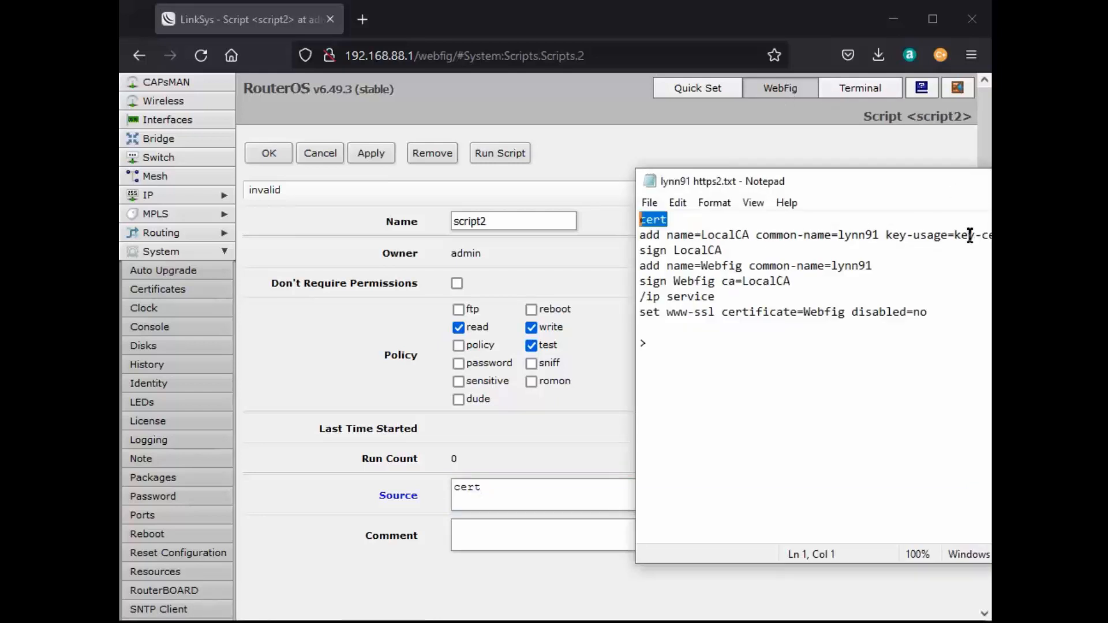
left_click(949, 235)
left_click_drag(950, 237, 637, 225)
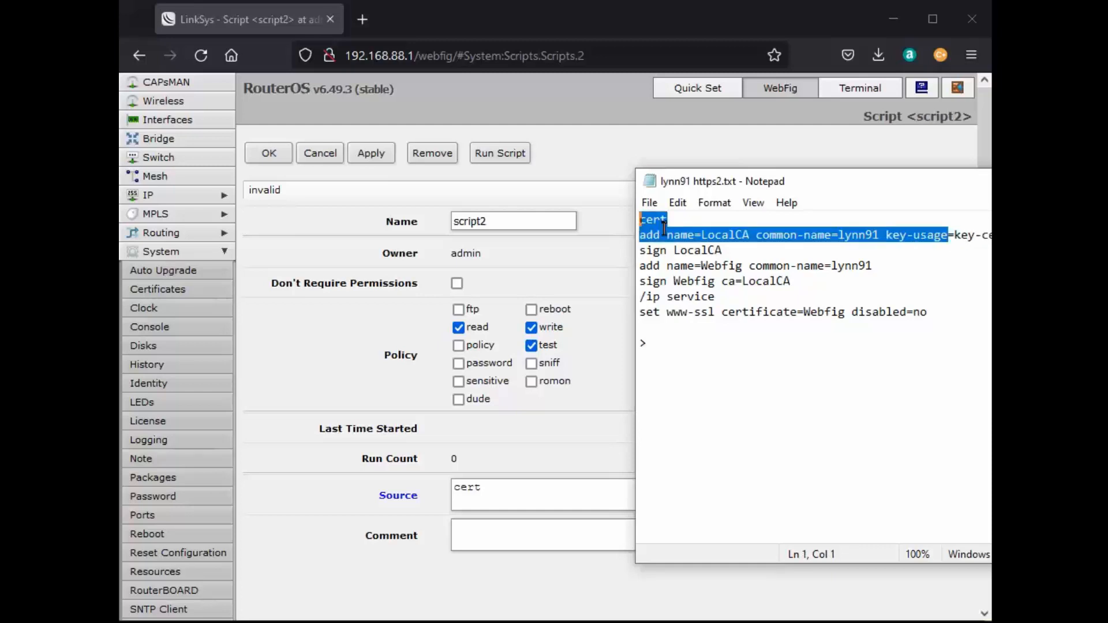
right_click(665, 230)
left_click(713, 285)
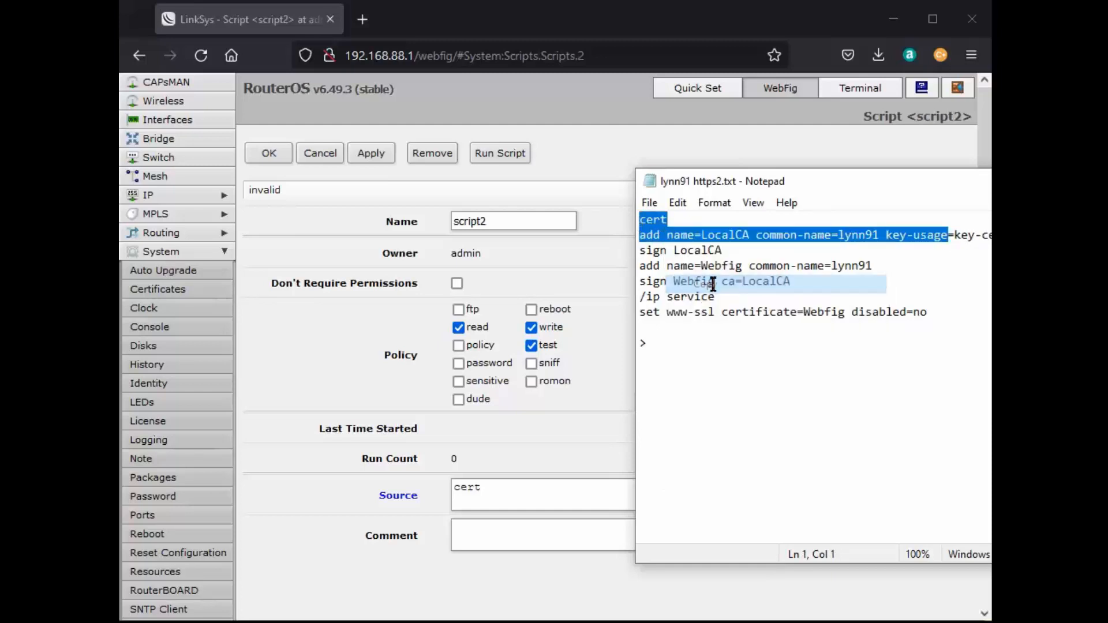
left_click(481, 489)
left_click_drag(481, 488, 448, 488)
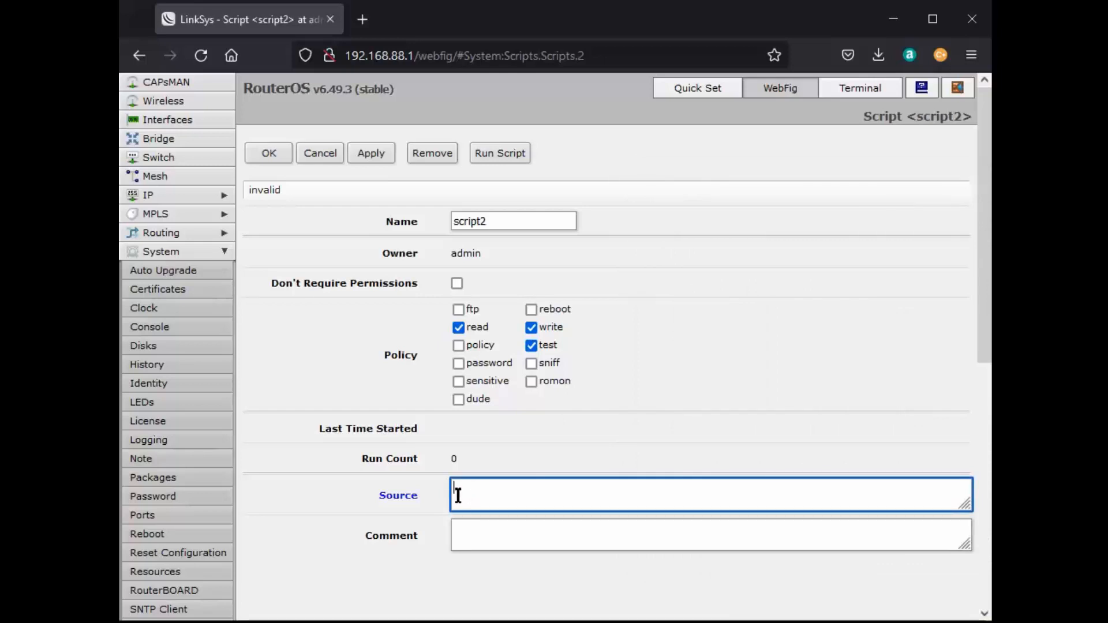
right_click(458, 495)
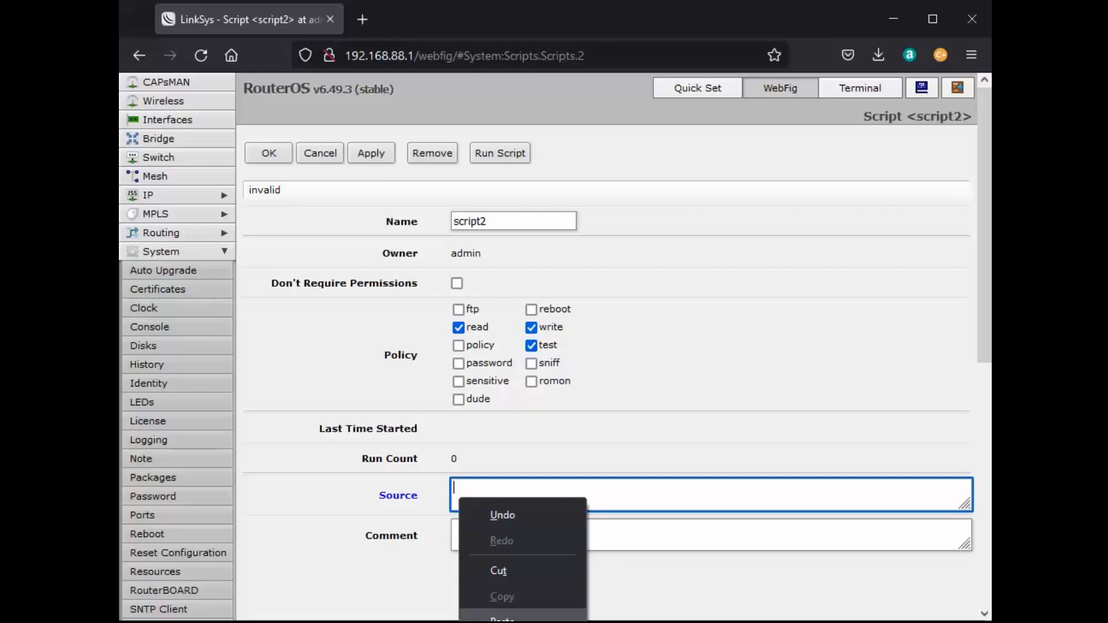
left_click(502, 618)
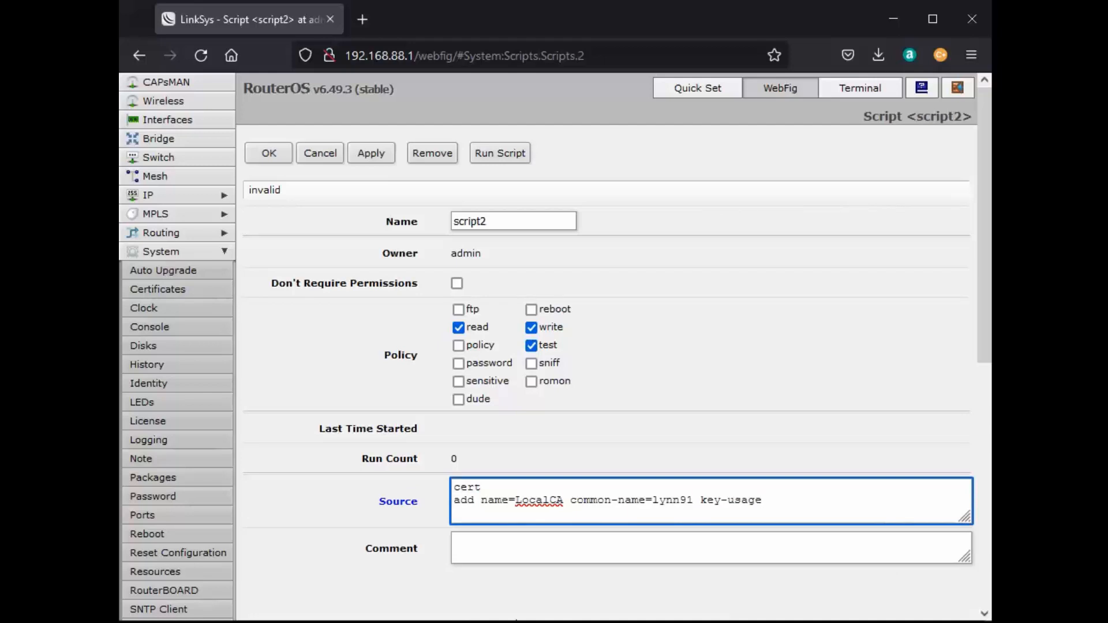
Remove stray characters before 'cert' in script2's Source, apply and run it, then go back.
left_click(453, 489)
type("S")
key("BackSpace")
key("BackSpace")
key("BackSpace")
key("BackSpace")
key("BackSpace")
key("BackSpace")
key("BackSpace")
left_click(372, 156)
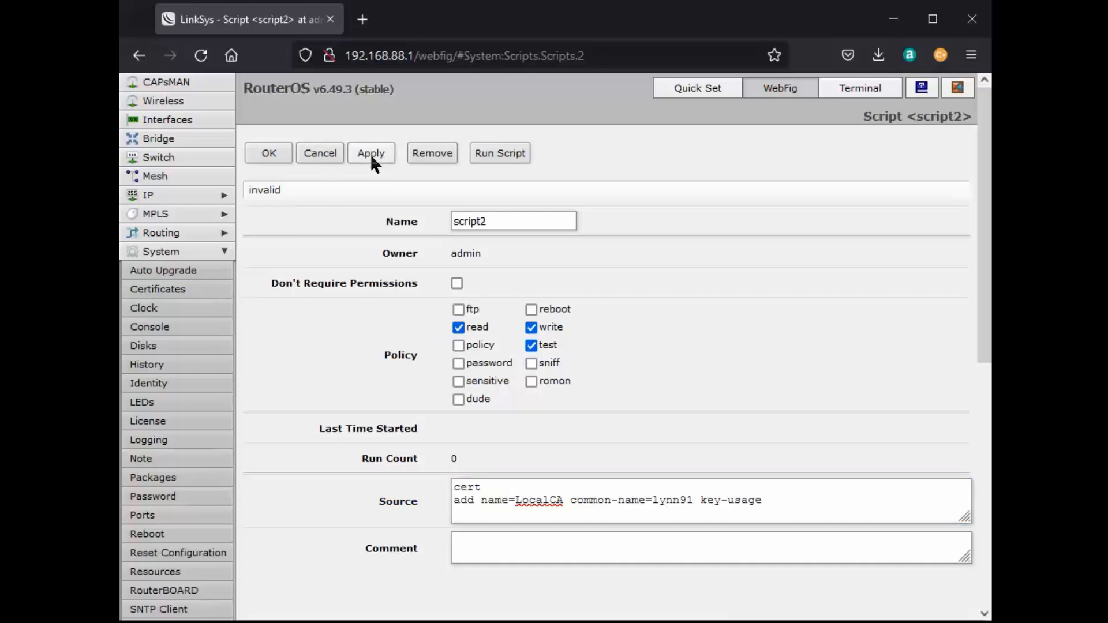
left_click(501, 154)
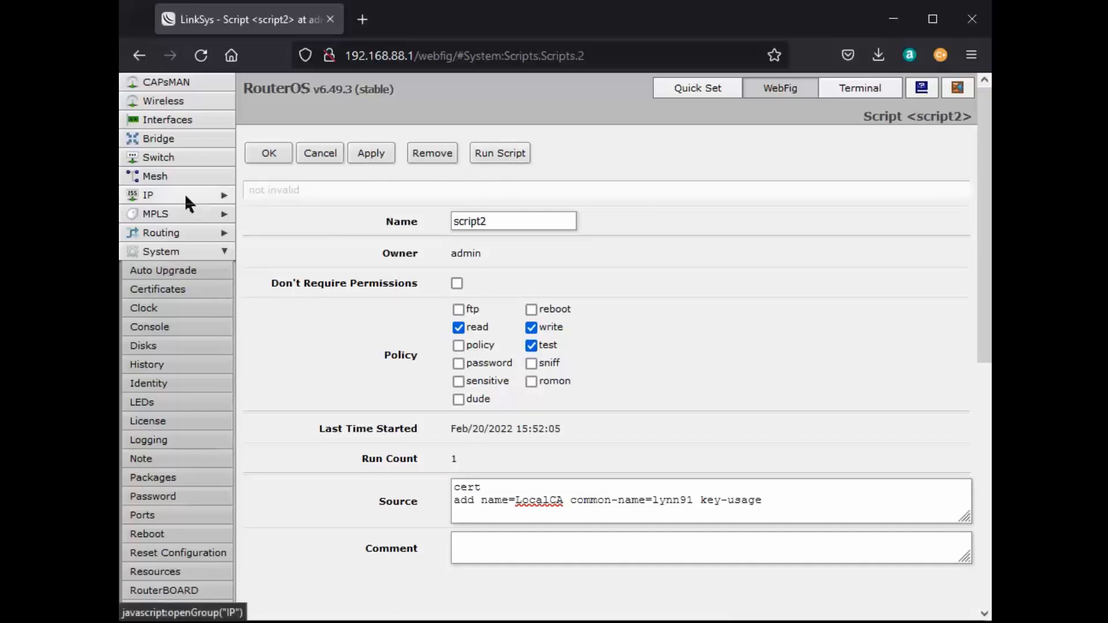
key("alt+Left")
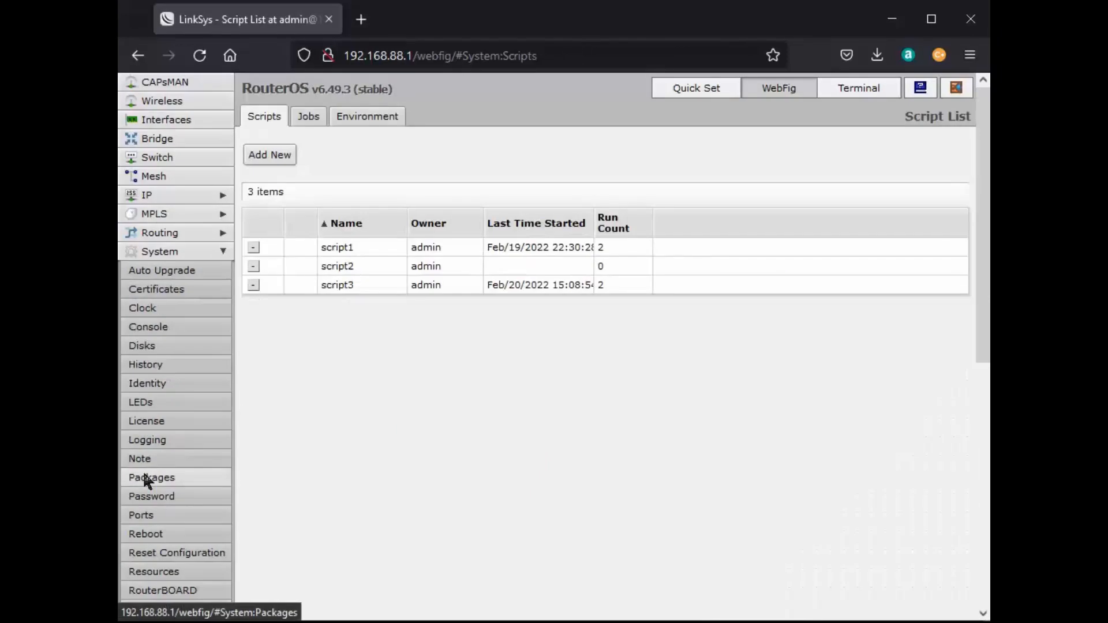
Delete script2's incomplete second line and copy the full LocalCA command from Notepad.
left_click(348, 268)
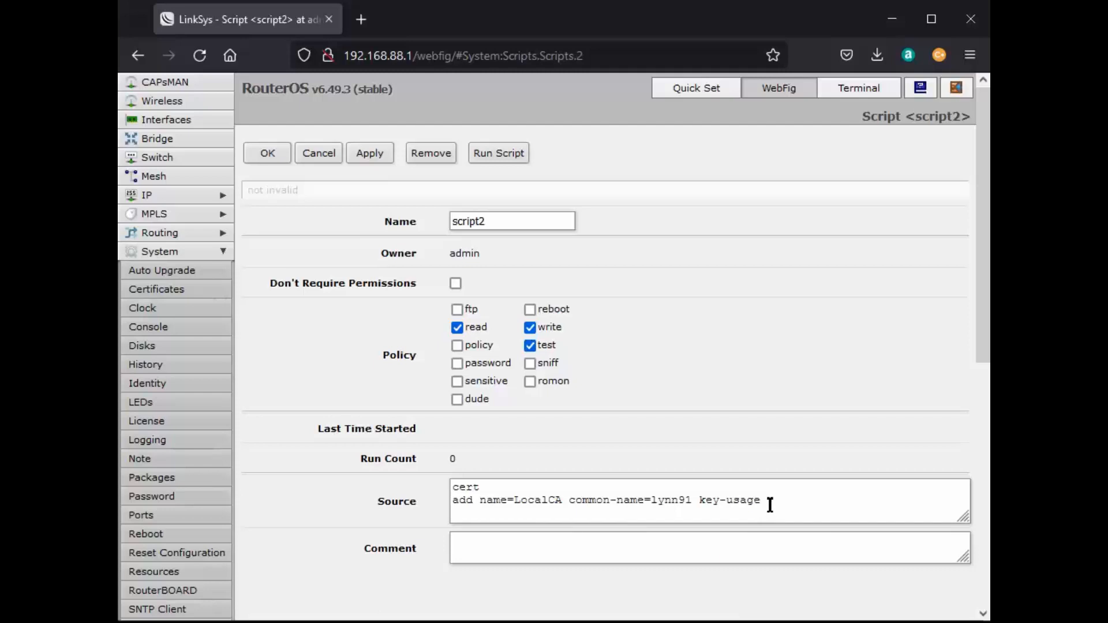
left_click_drag(770, 505, 454, 507)
key("BackSpace")
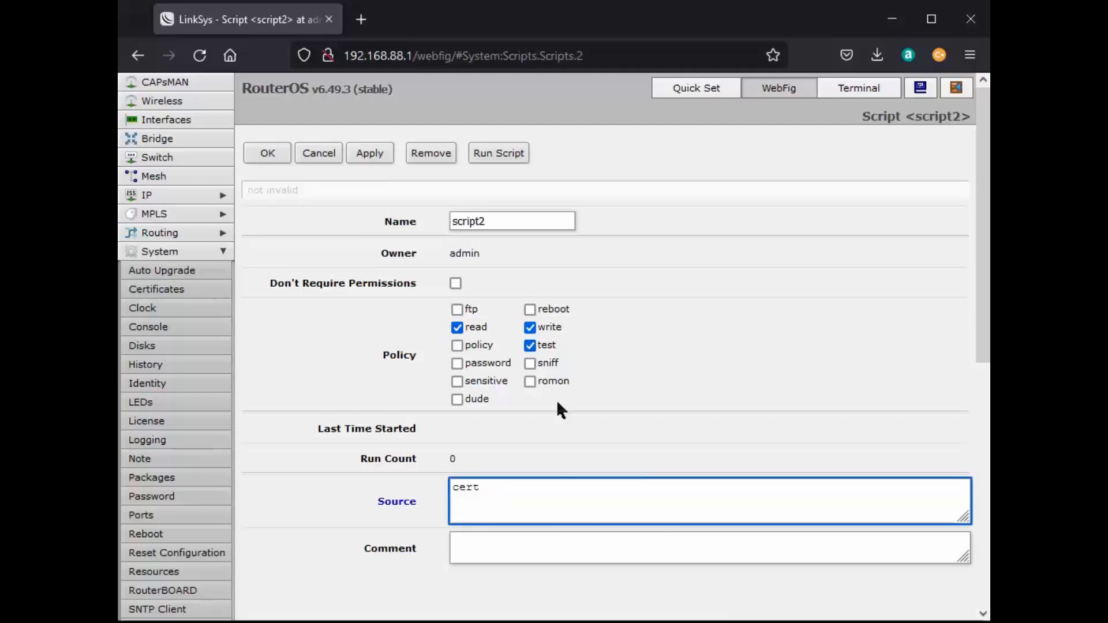
key("alt+Tab")
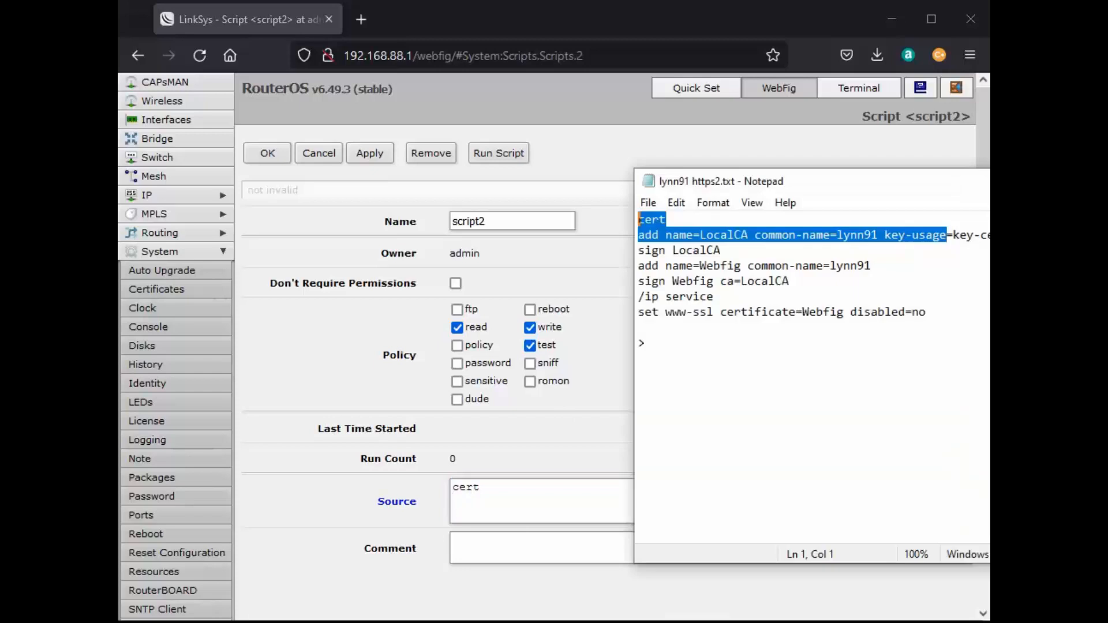
left_click_drag(947, 180, 715, 196)
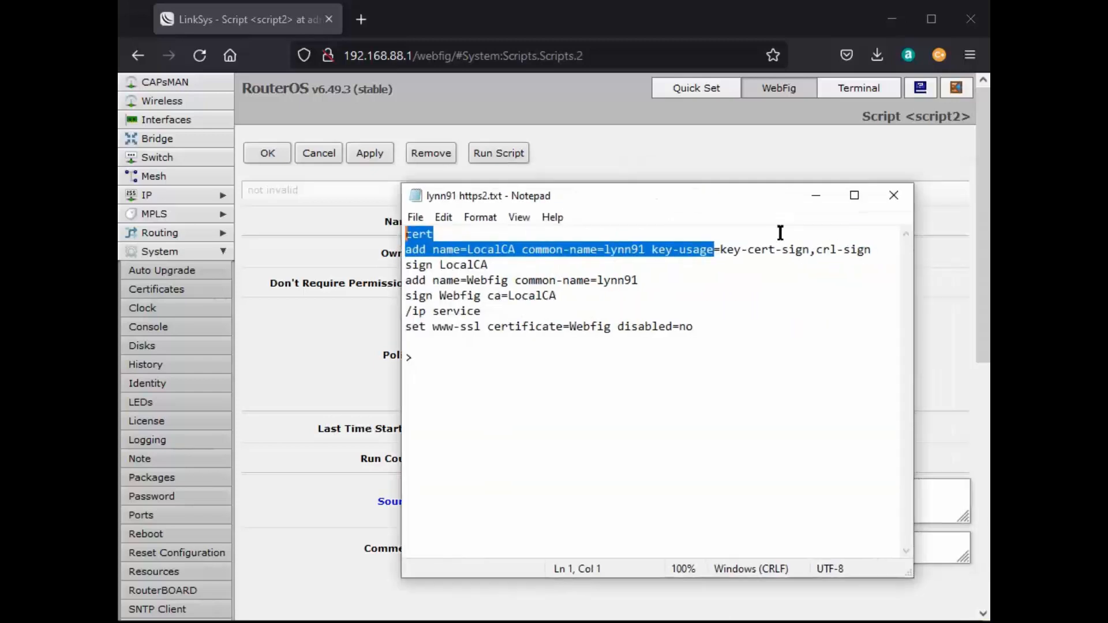
left_click_drag(876, 249, 408, 249)
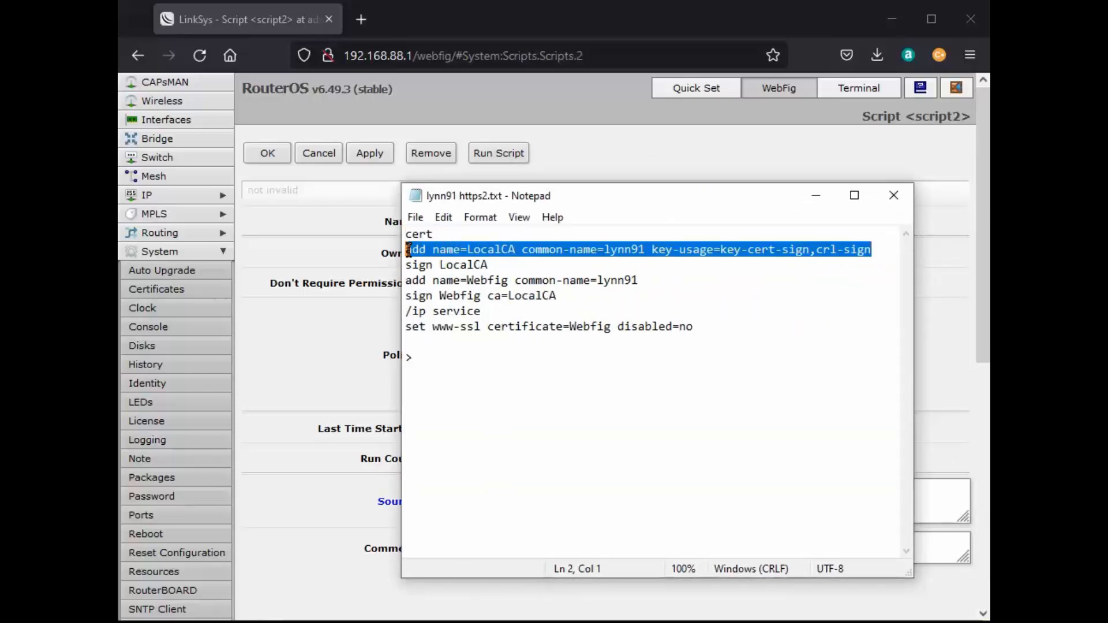
right_click(443, 248)
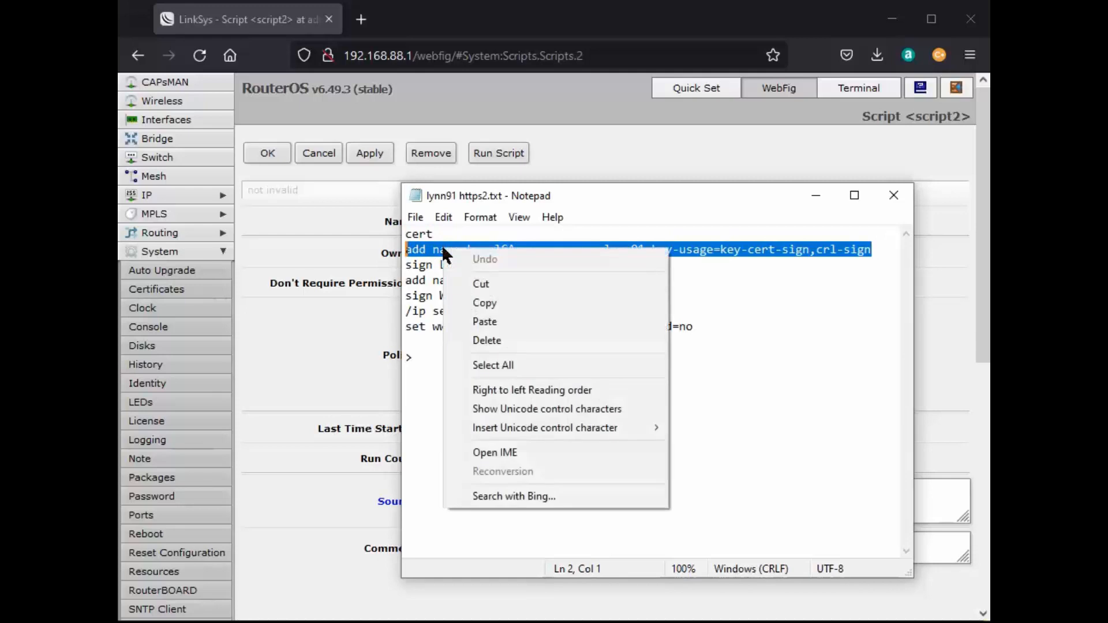
left_click(486, 304)
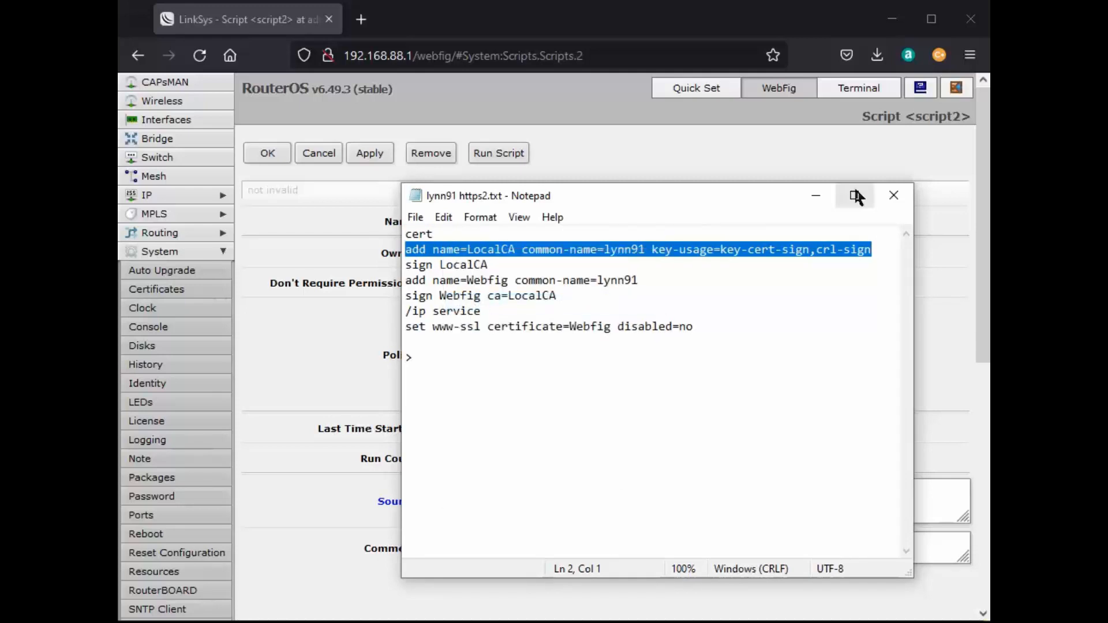
Paste the complete LocalCA line into Source, apply and run script2, then view Certificates.
left_click(528, 97)
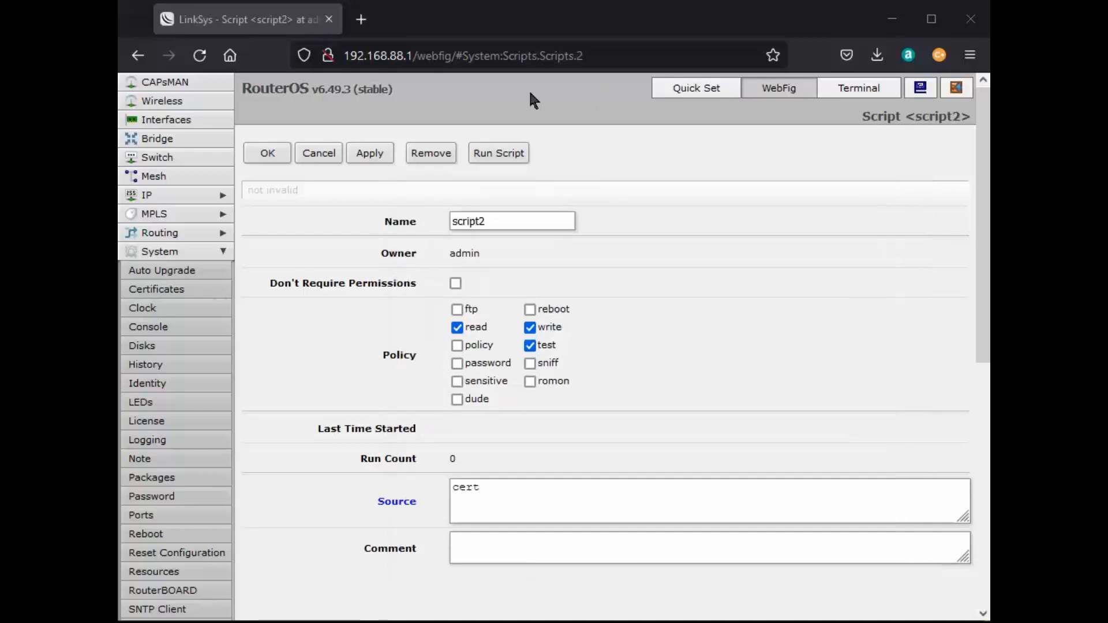
left_click(456, 503)
right_click(455, 503)
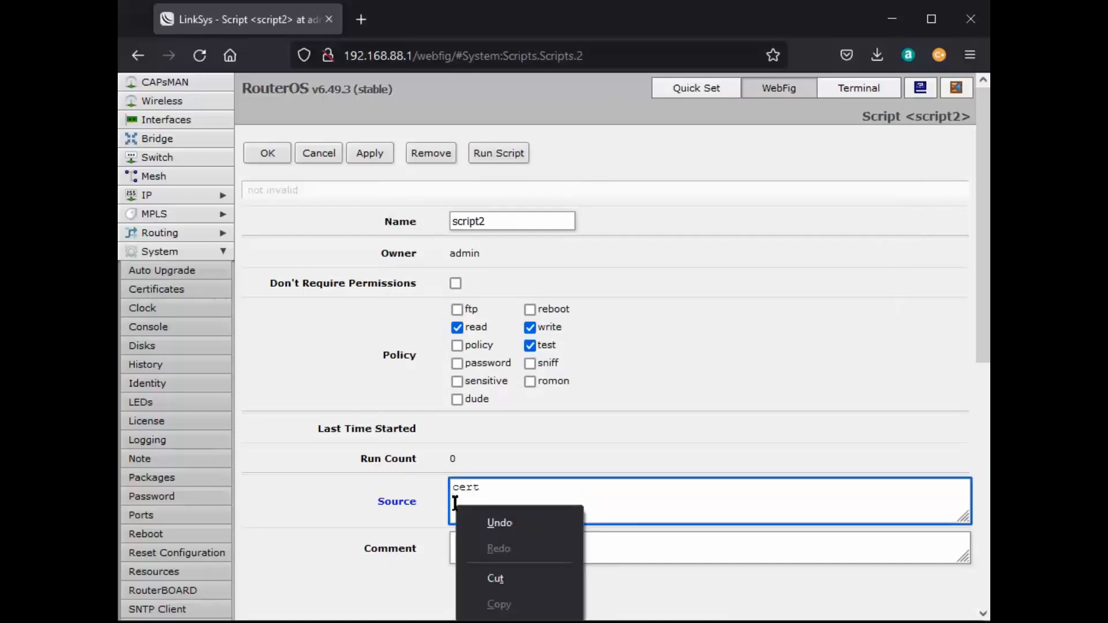
left_click(479, 620)
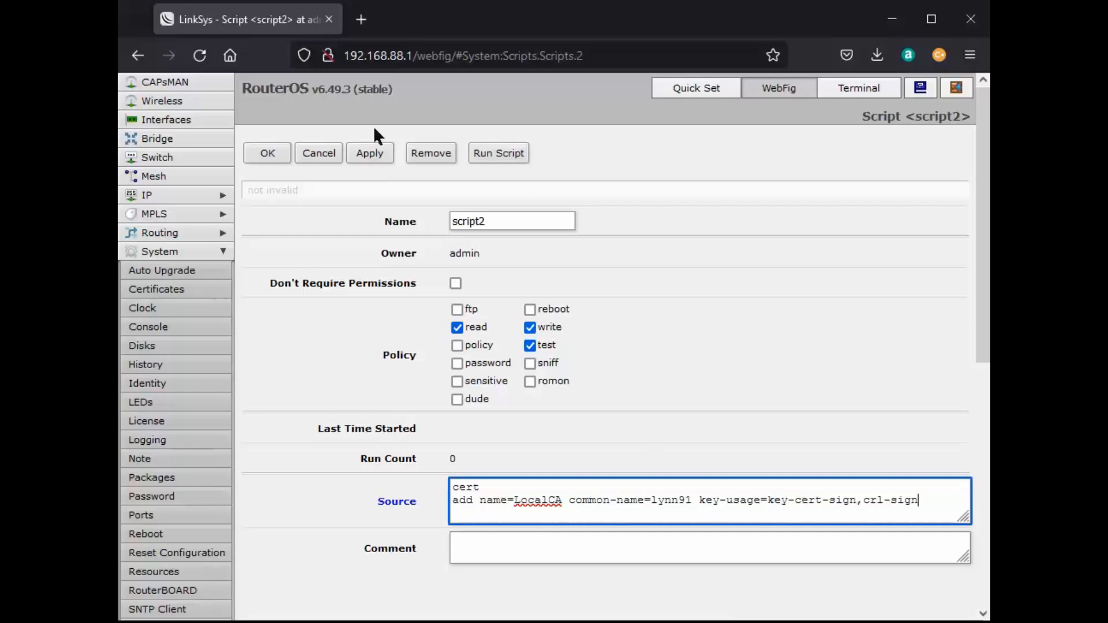
left_click(368, 159)
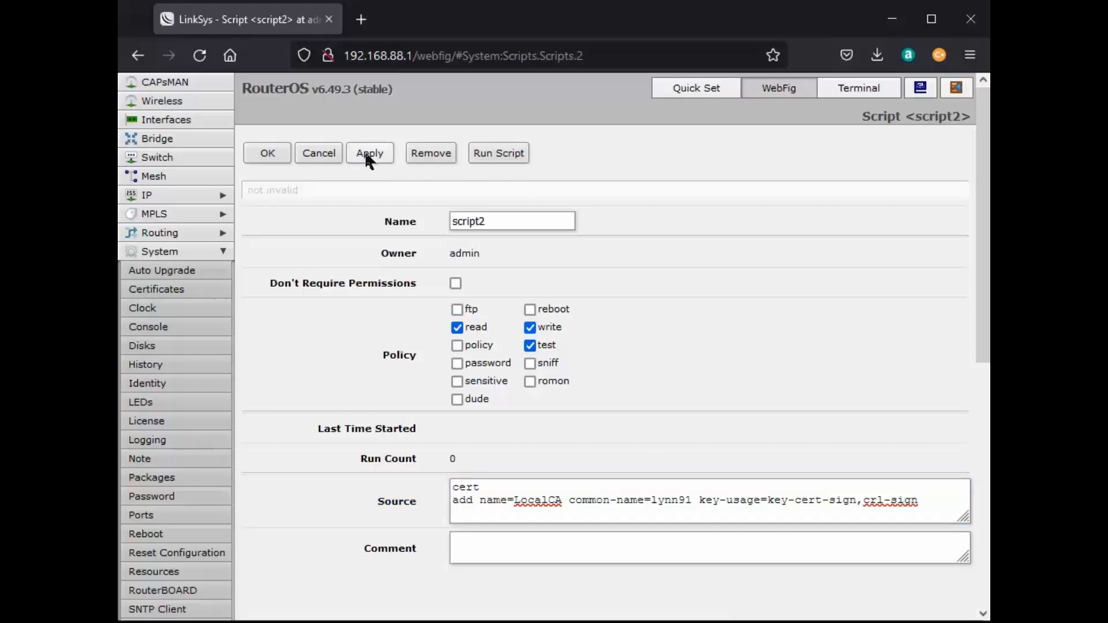
left_click(502, 154)
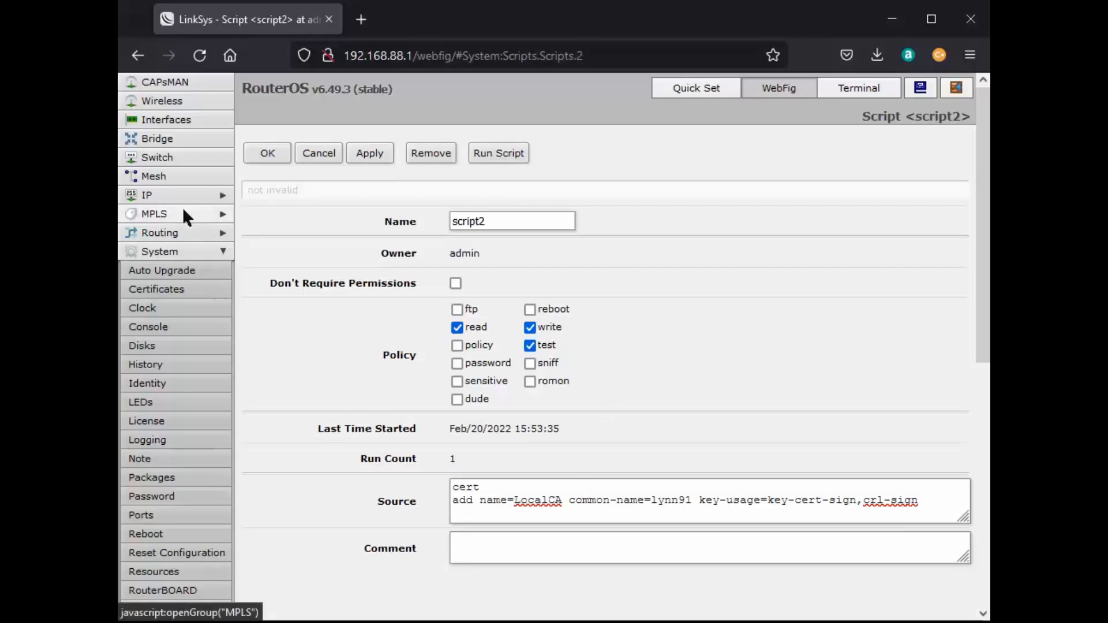
left_click(179, 298)
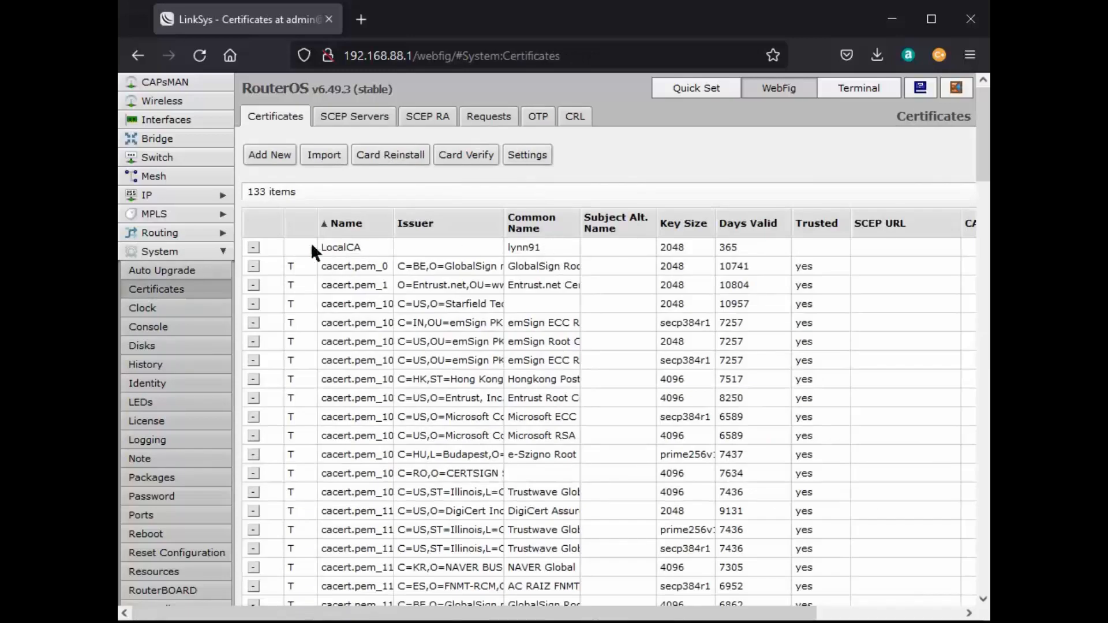
Remove the LocalCA certificate row, then reopen the System Scripts list.
left_click(252, 247)
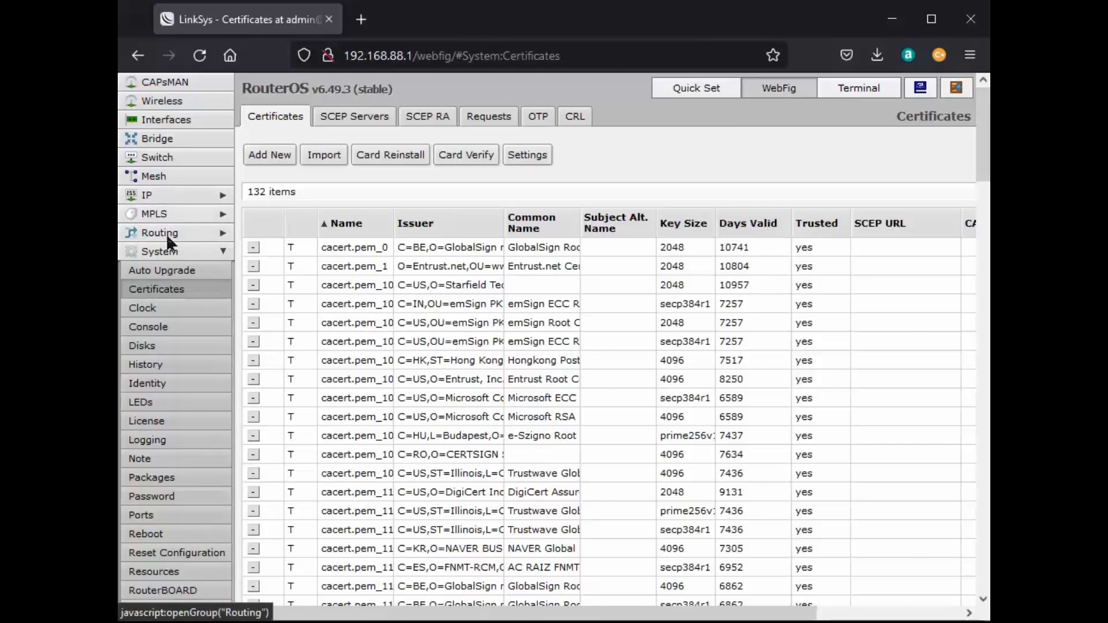
left_click(167, 252)
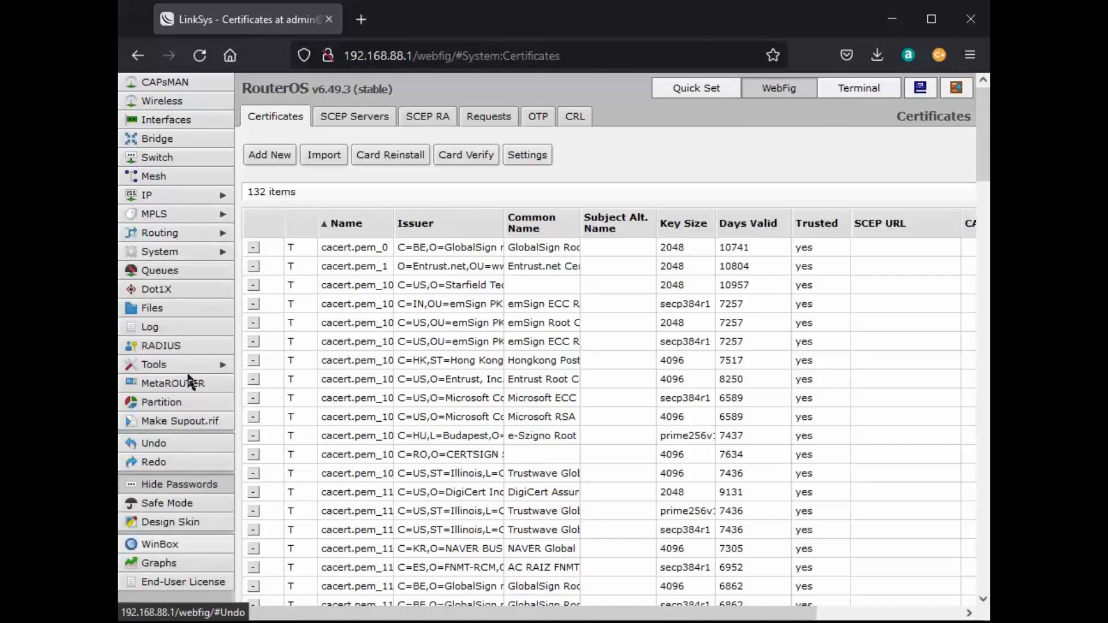
left_click(161, 251)
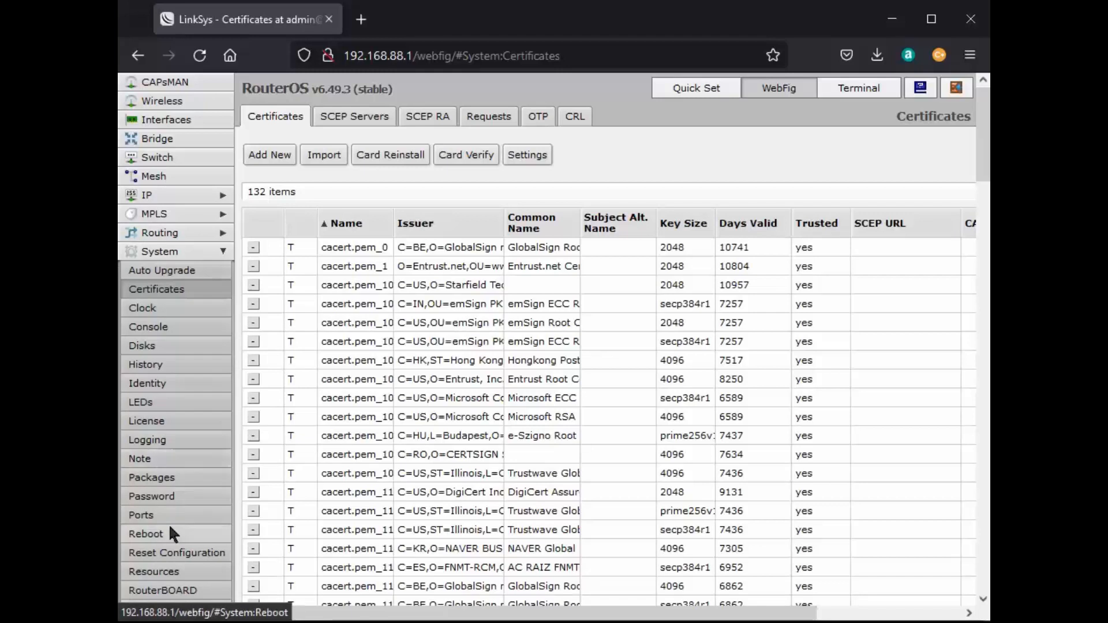
scroll(169, 523, "down", 3)
left_click(149, 472)
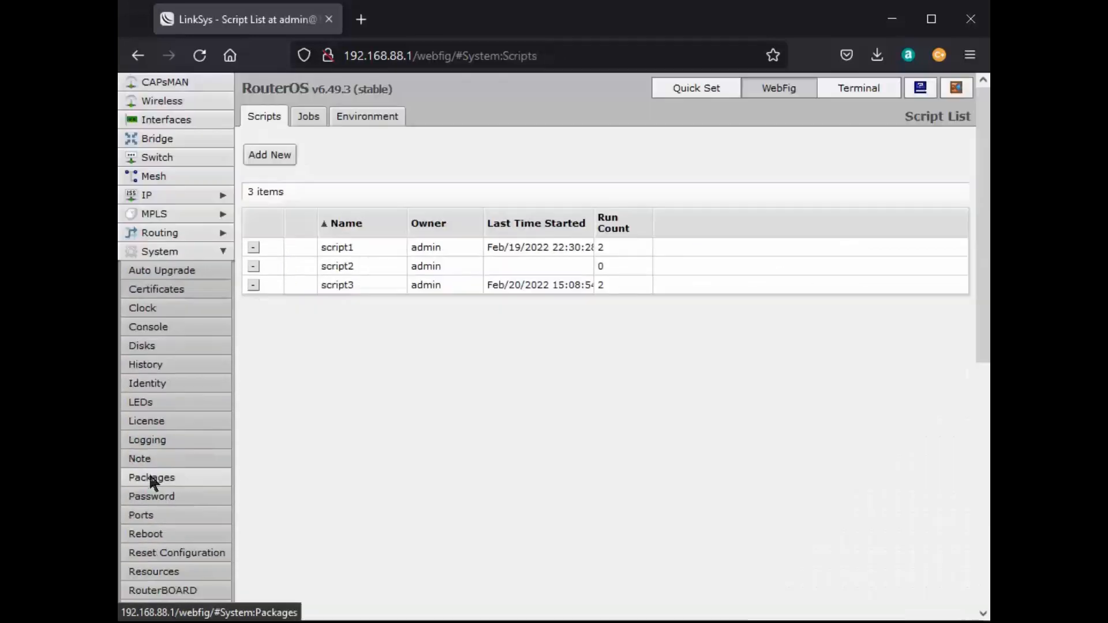
Open script2, then connect PuTTY over SSH to 192.168.88.1 on port 22.
left_click(420, 265)
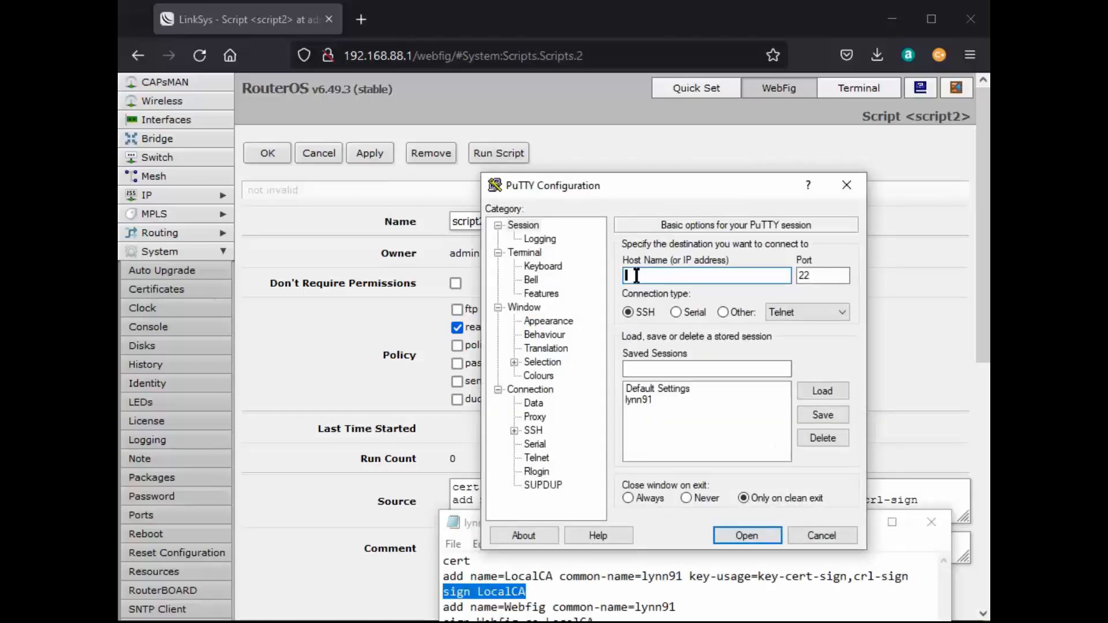
type("192.168.88.1")
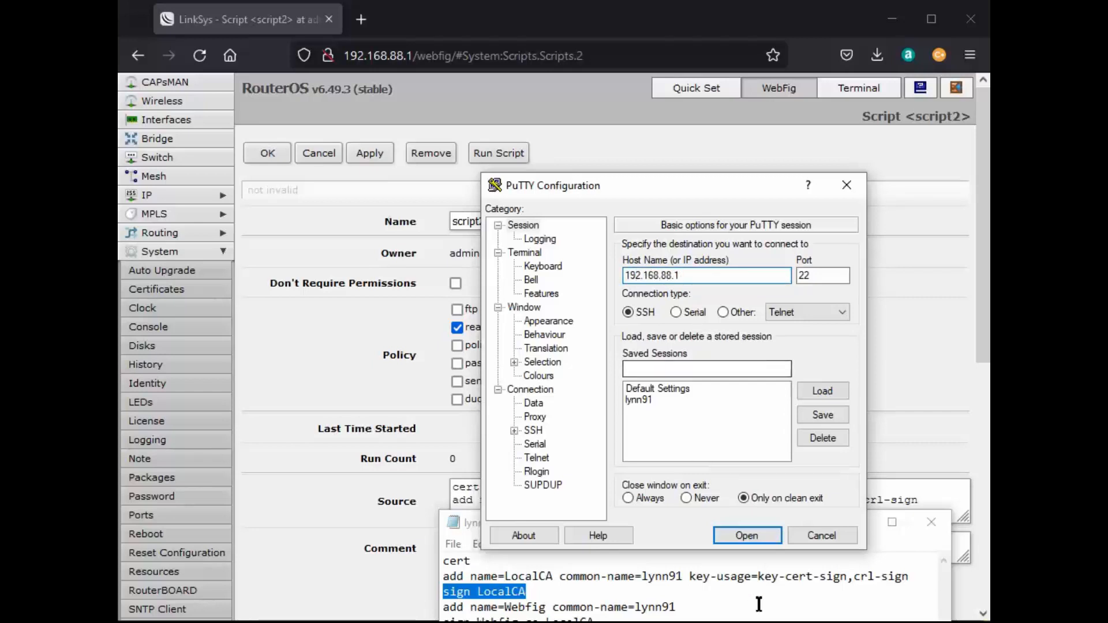
left_click(743, 535)
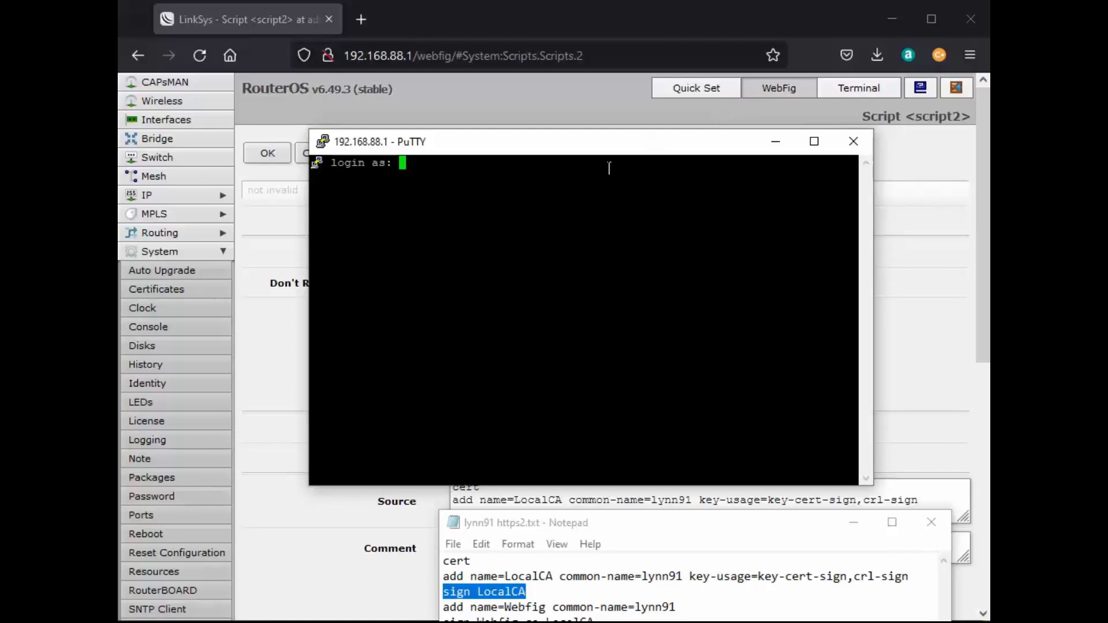
Log in to the router's SSH prompt with the admin account.
type("admin")
key("Return")
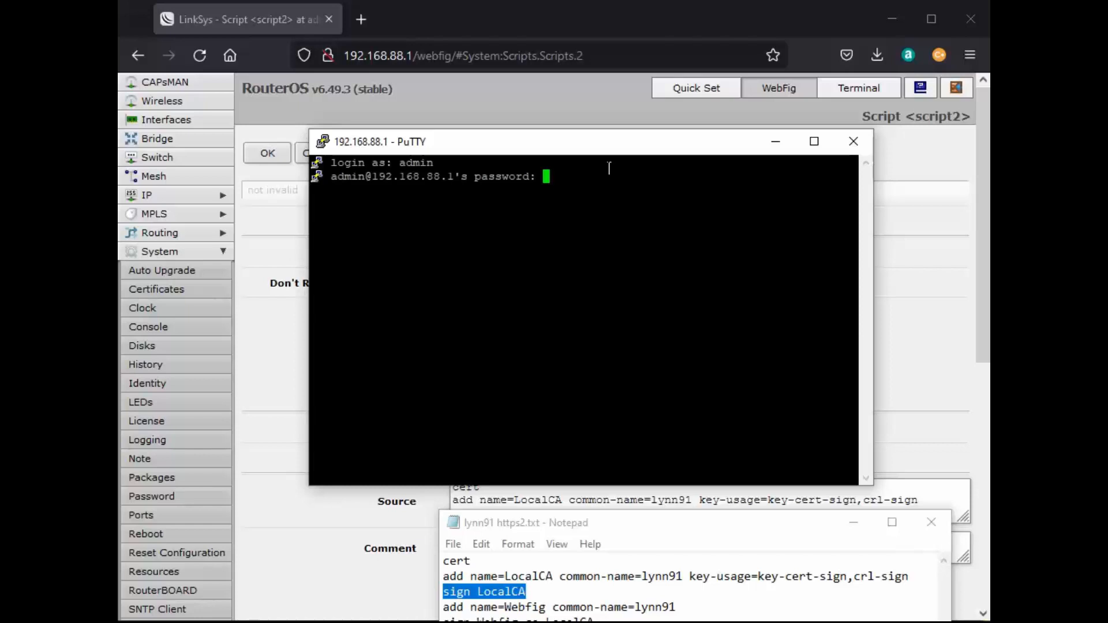
key("Return")
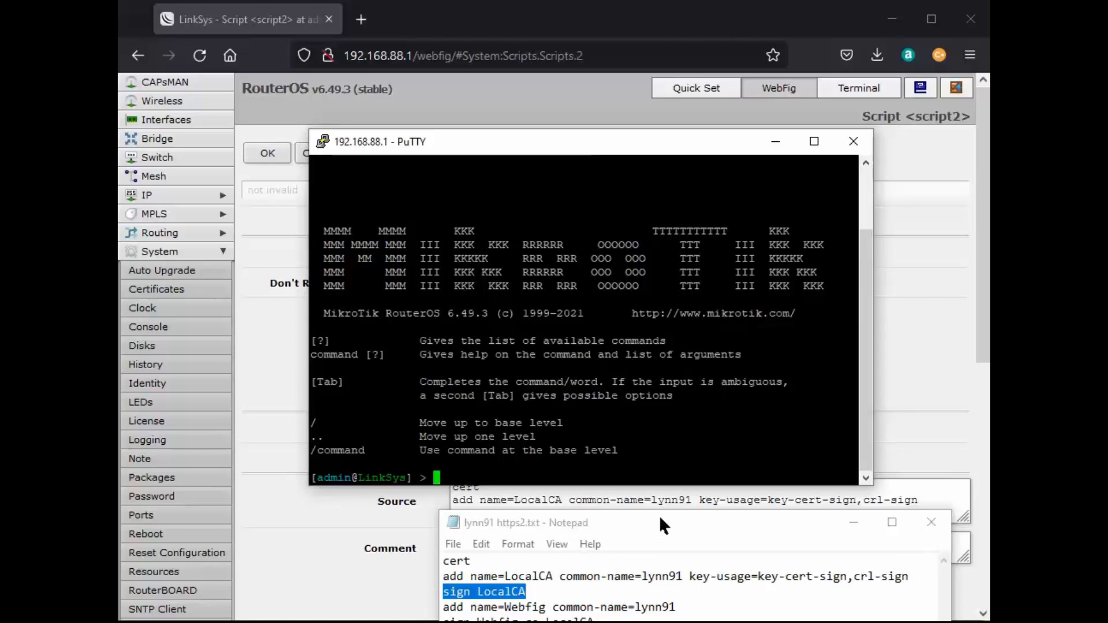
Copy the first two script lines from Notepad, keeping the router prompt visible.
left_click_drag(659, 514, 652, 479)
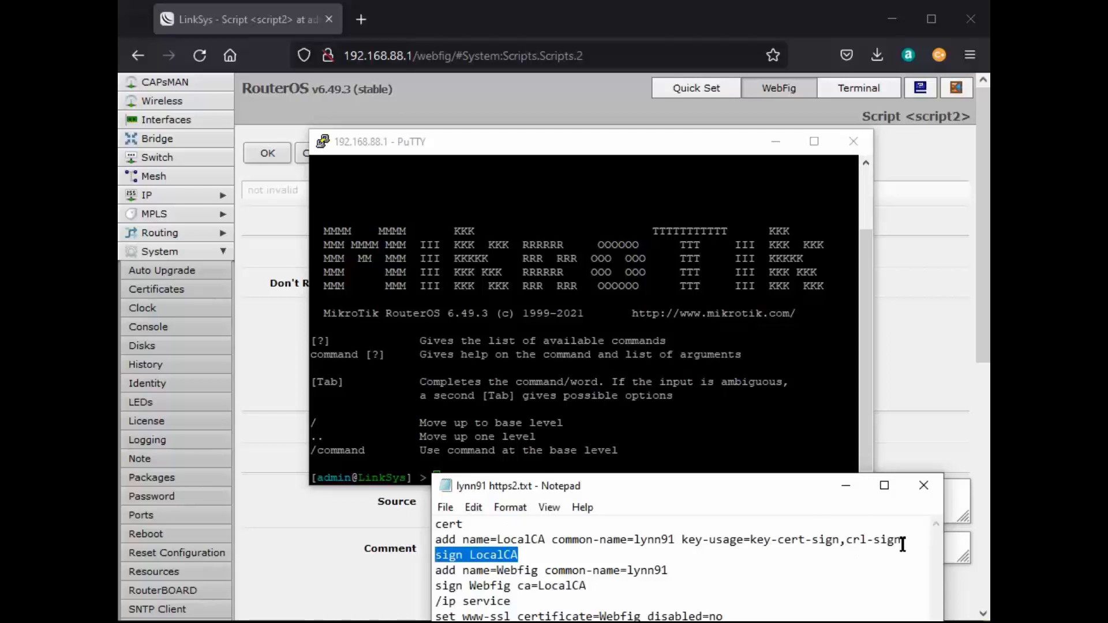
left_click_drag(901, 544, 434, 522)
key("ctrl+c")
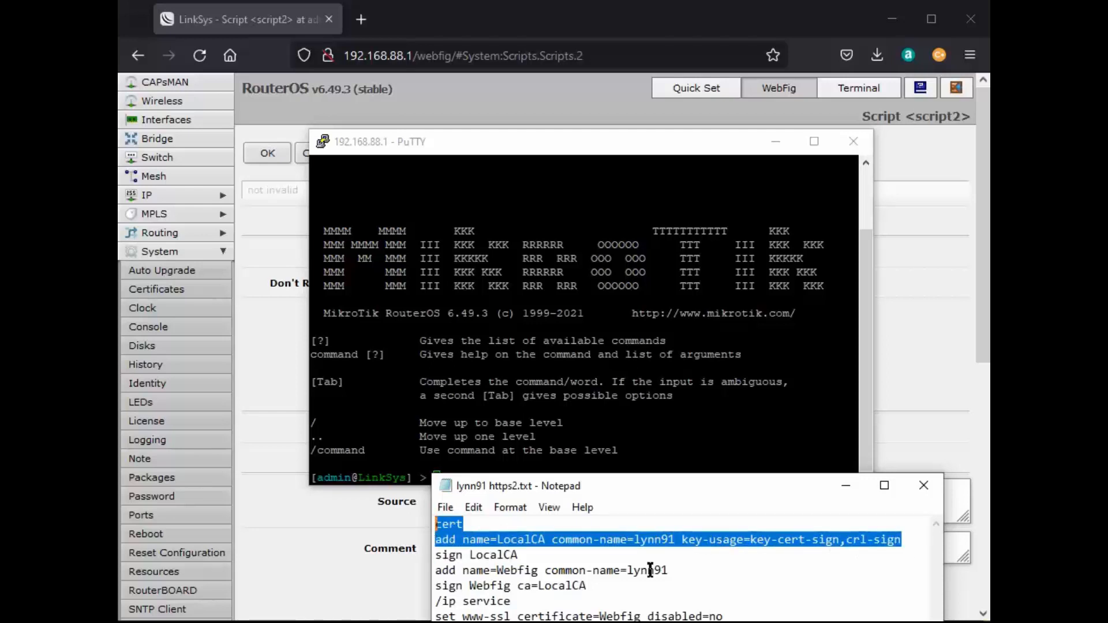
right_click(744, 540)
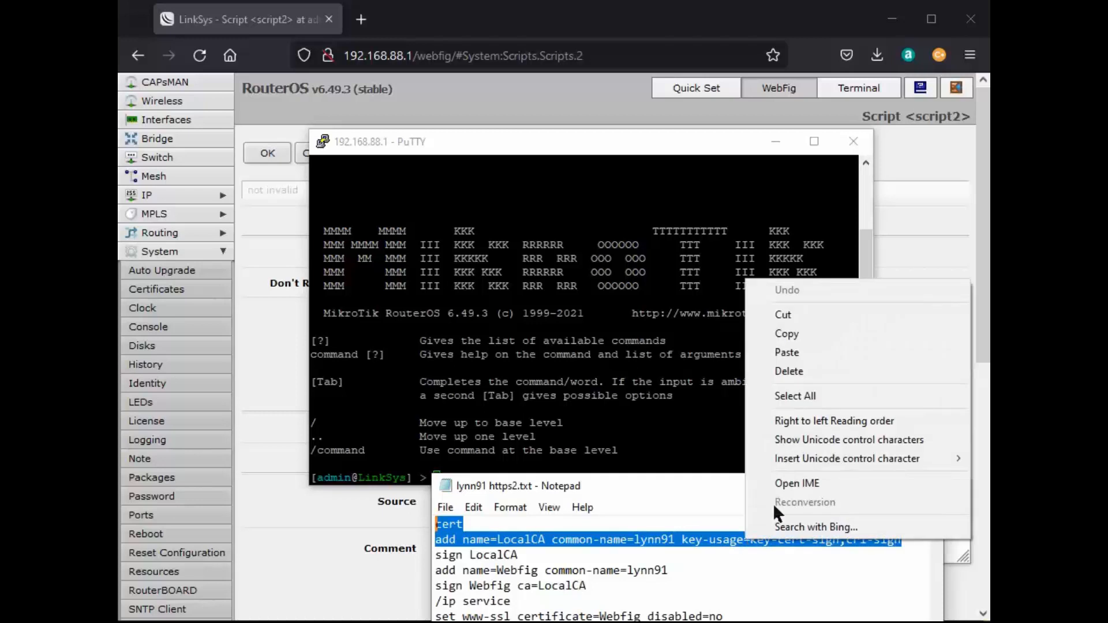
left_click(797, 335)
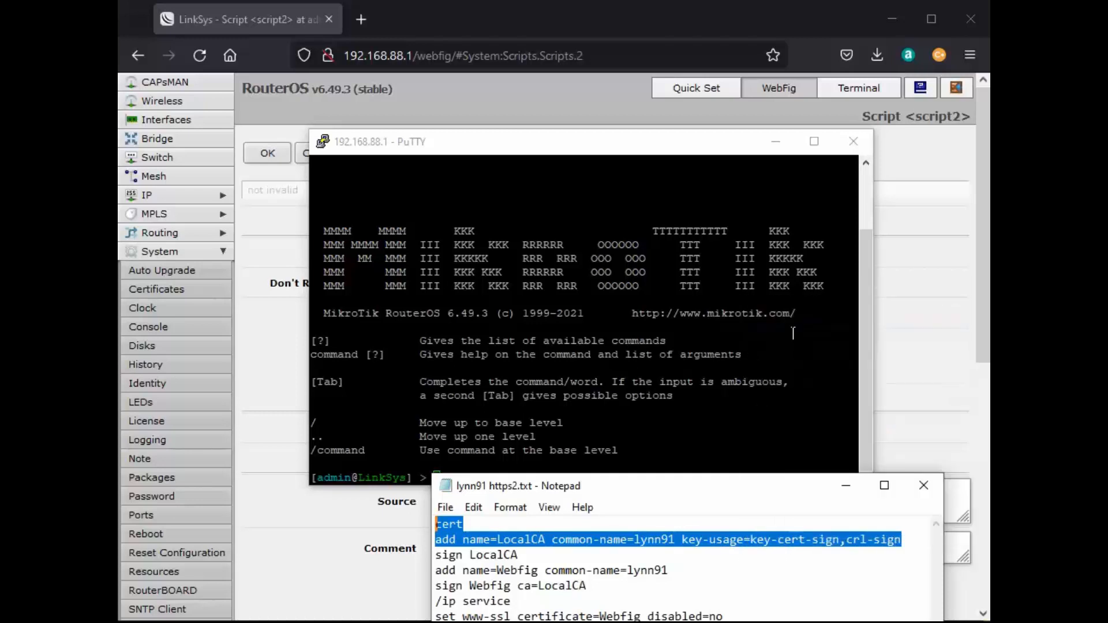
left_click_drag(753, 486, 753, 522)
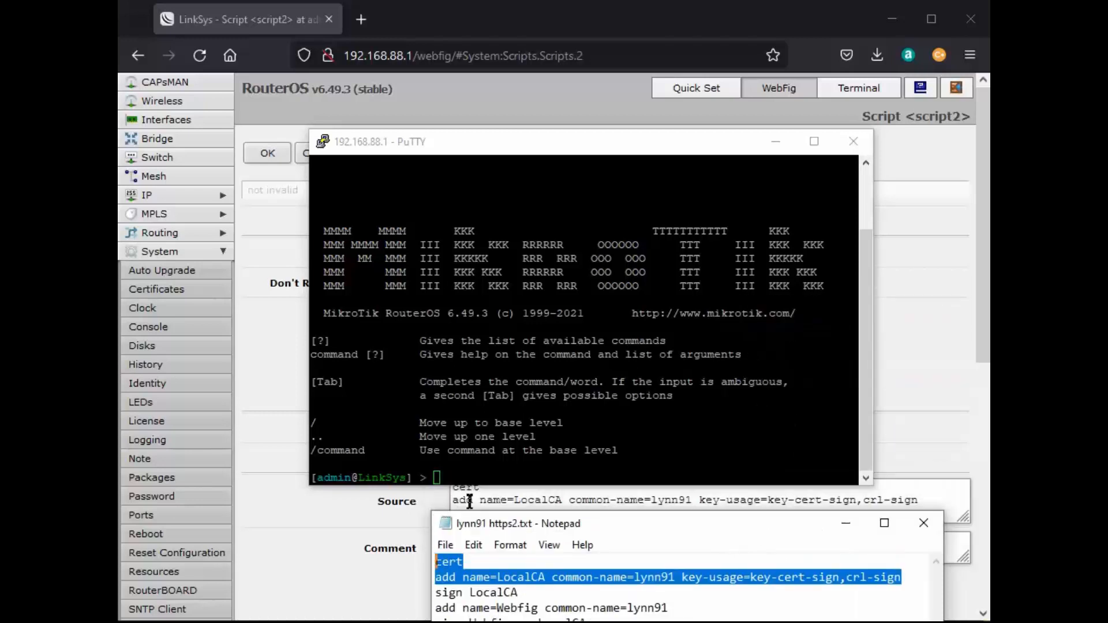
Paste and run the LocalCA add command in PuTTY, then copy and run 'sign LocalCA'.
right_click(437, 477)
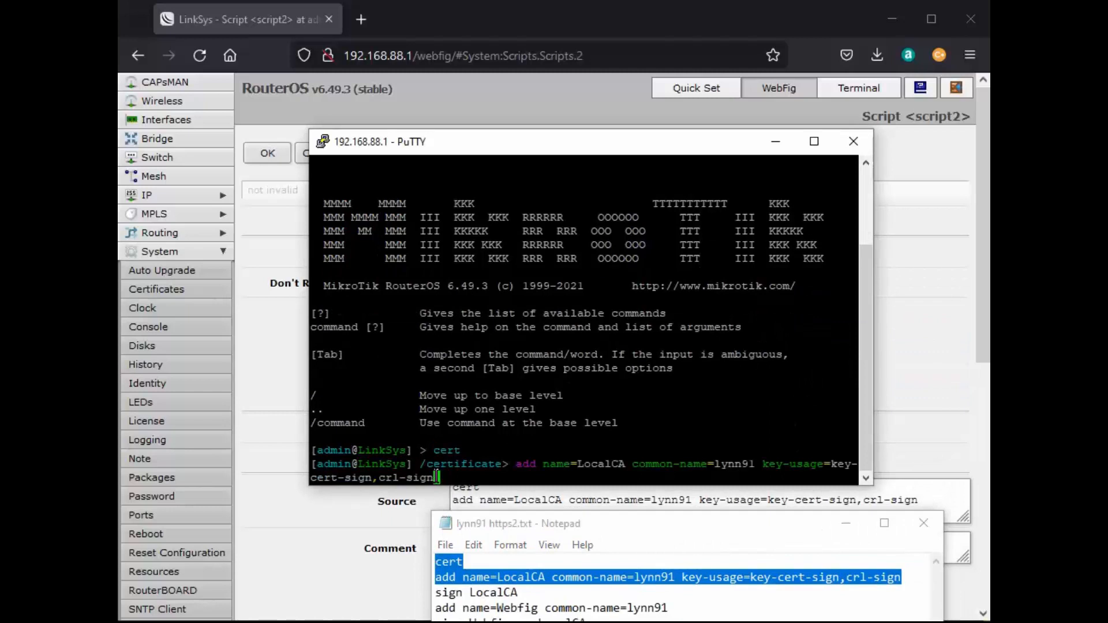
key("Return")
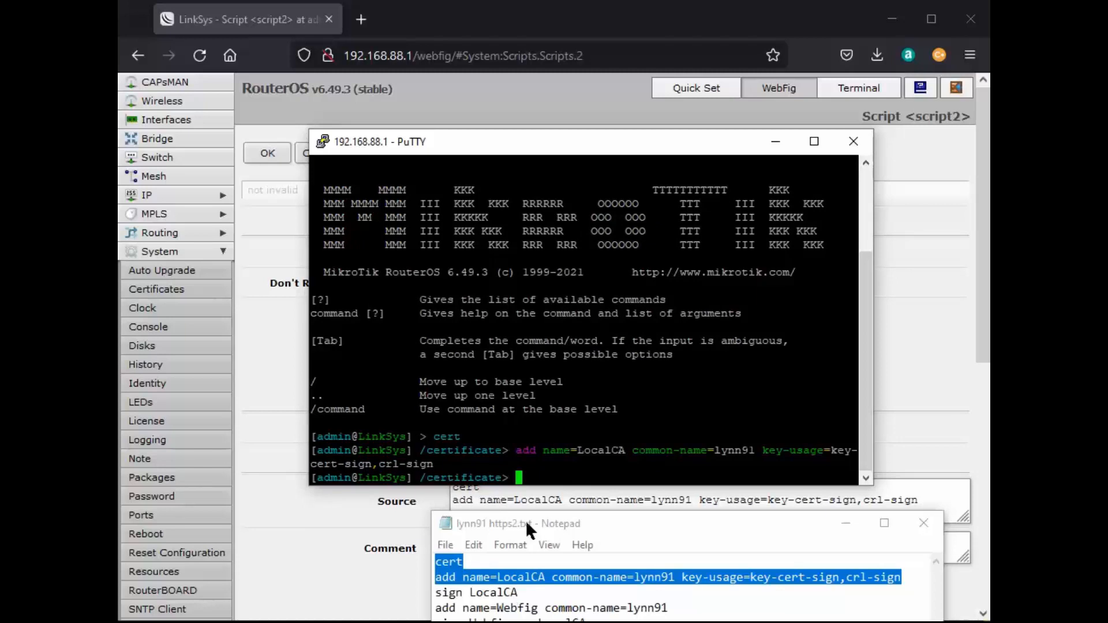
left_click_drag(522, 606, 425, 591)
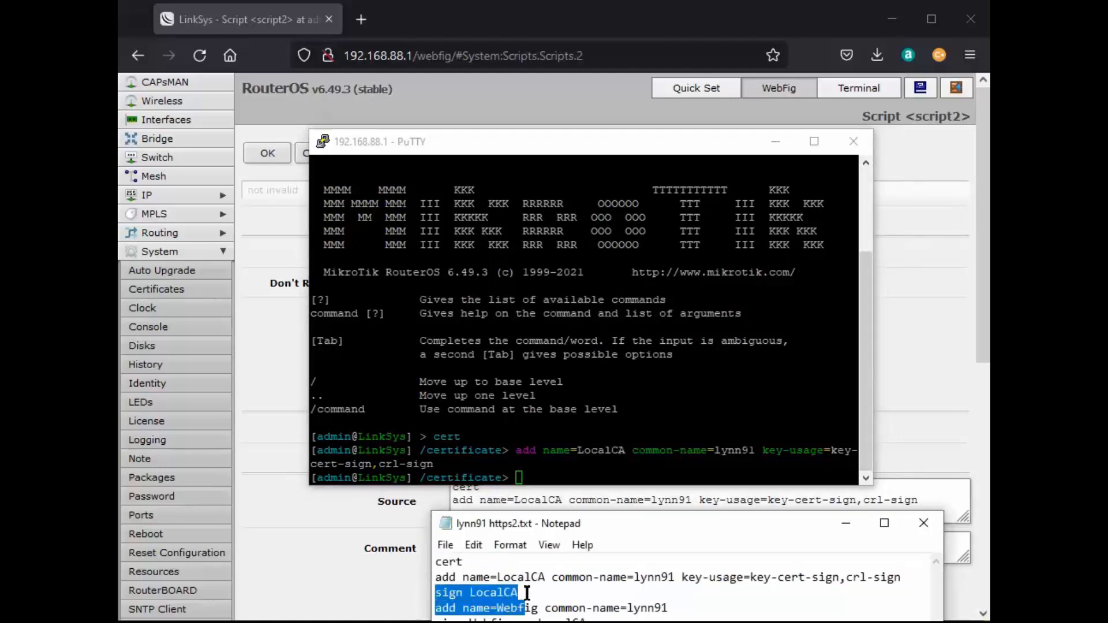
left_click_drag(518, 592, 435, 594)
key("ctrl+c")
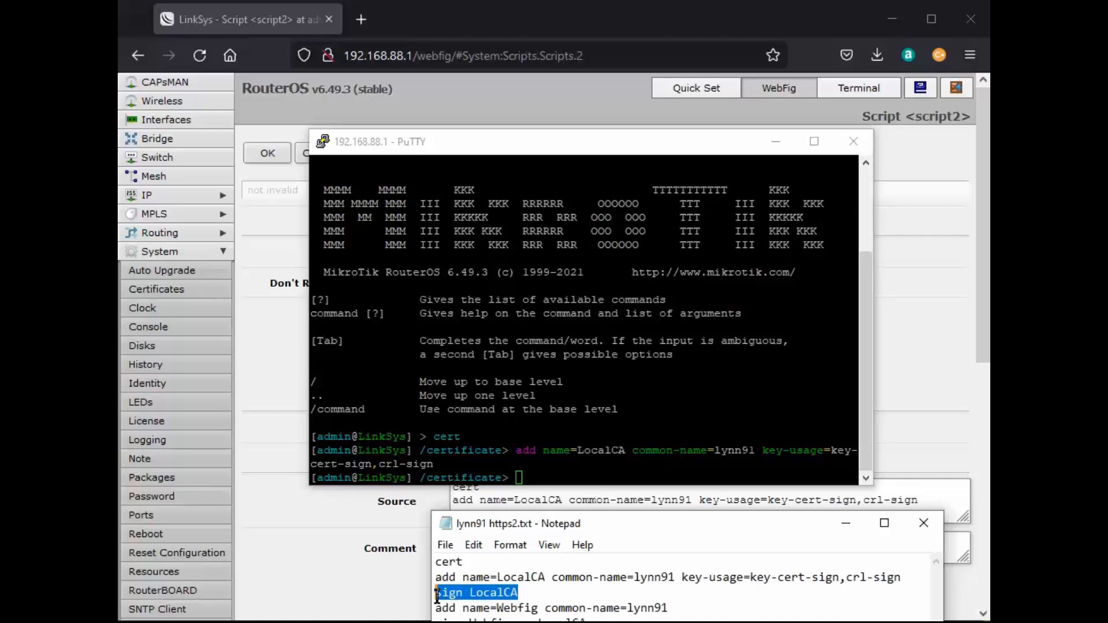
right_click(477, 599)
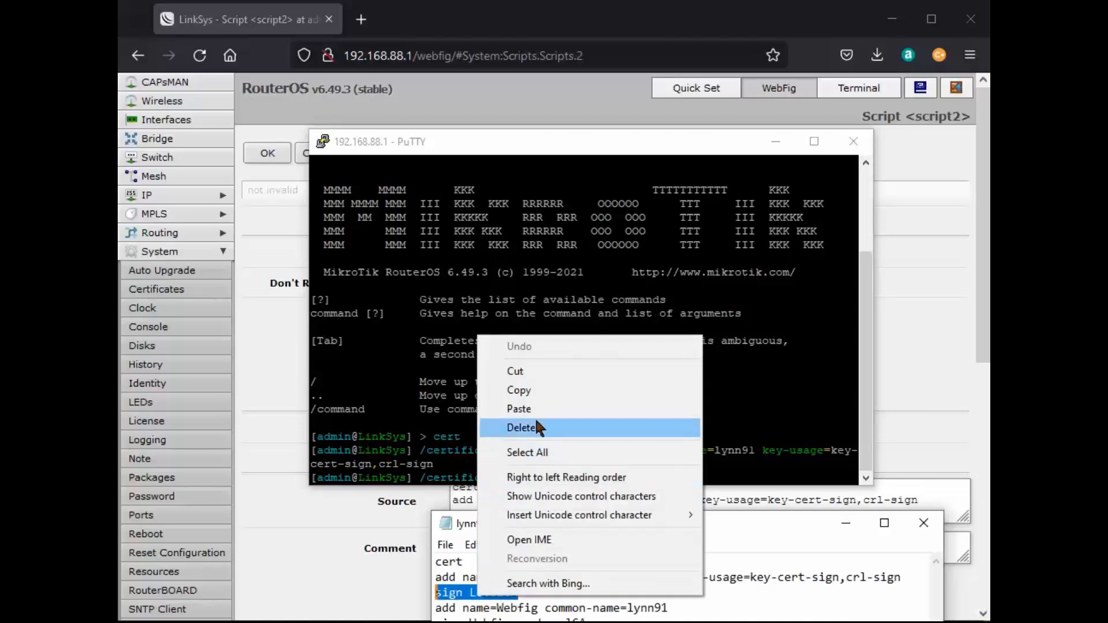
left_click(519, 390)
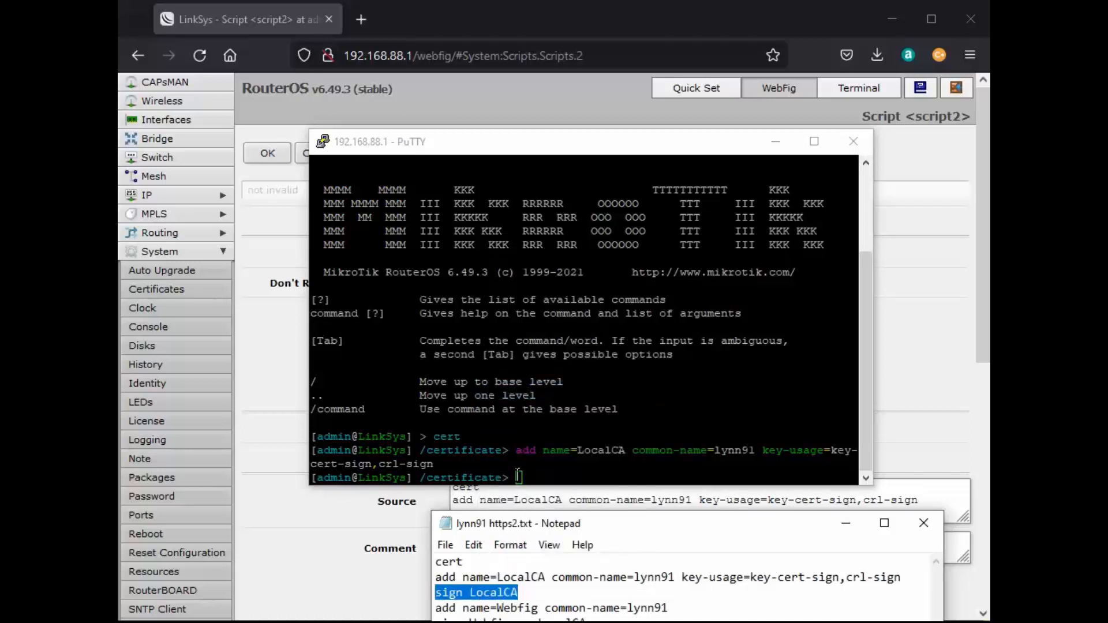
right_click(517, 474)
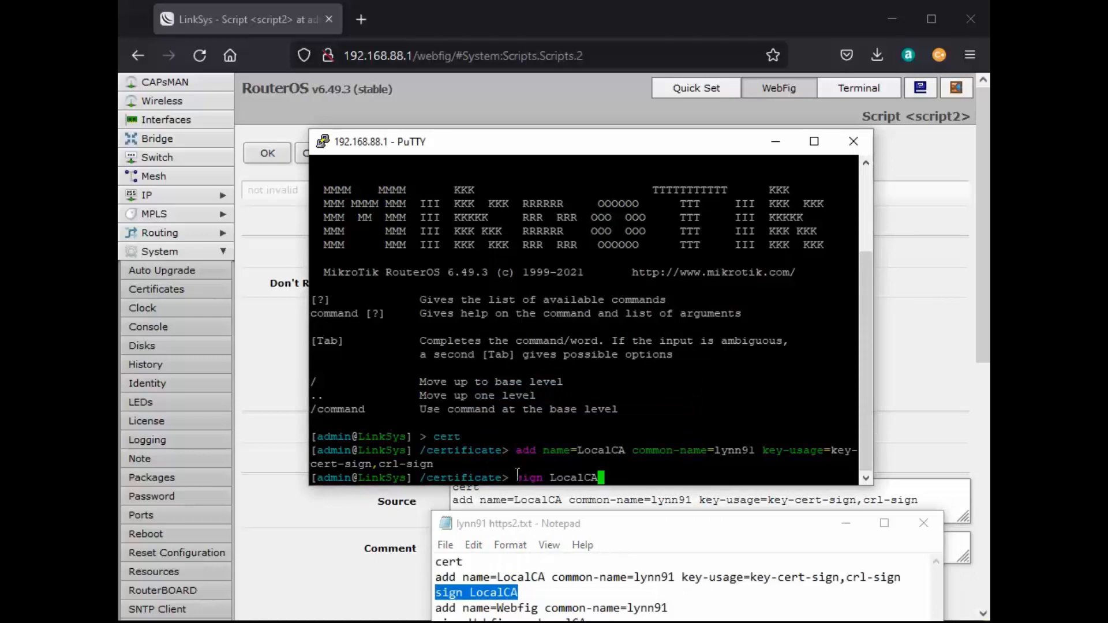
key("Return")
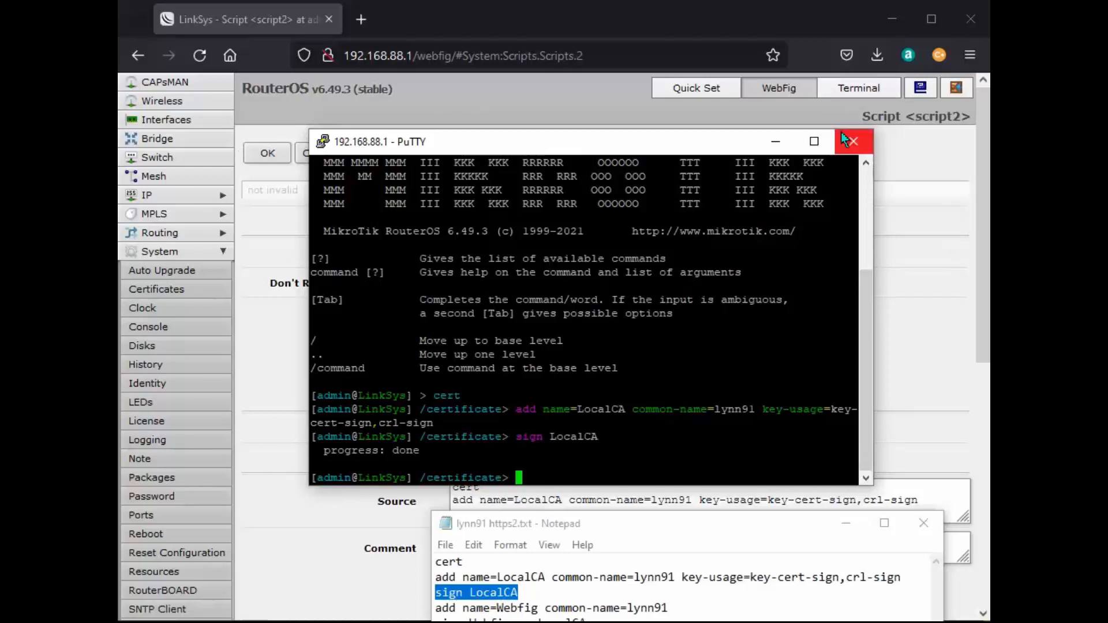
left_click(854, 86)
Toggle WebFig to its Terminal and back to WebFig, then bring PuTTY forward and shift it left.
left_click(854, 87)
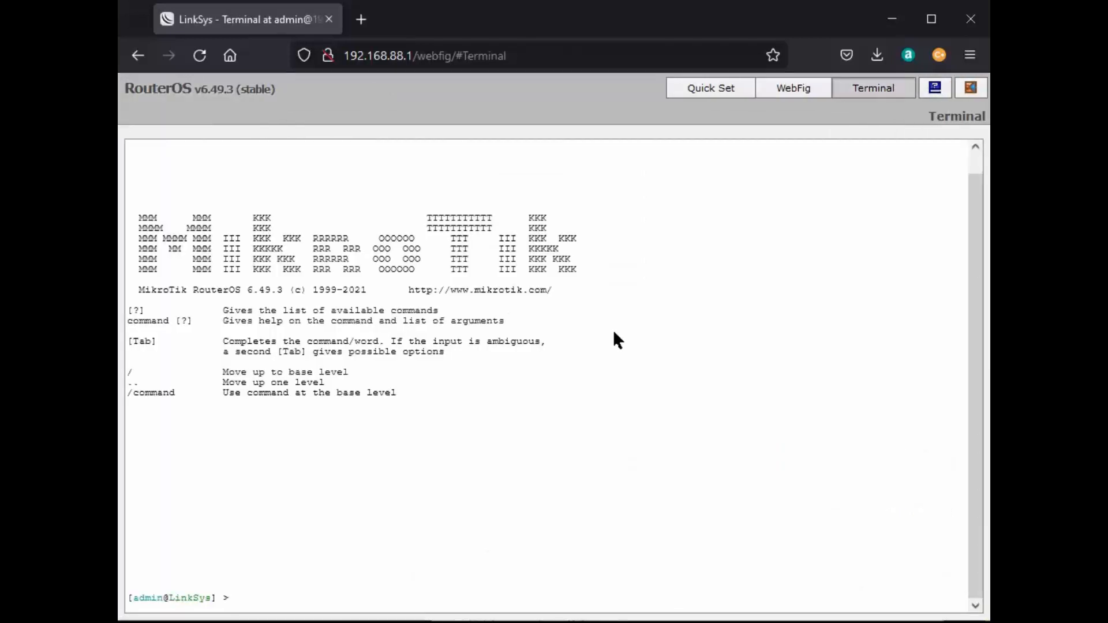
left_click(783, 95)
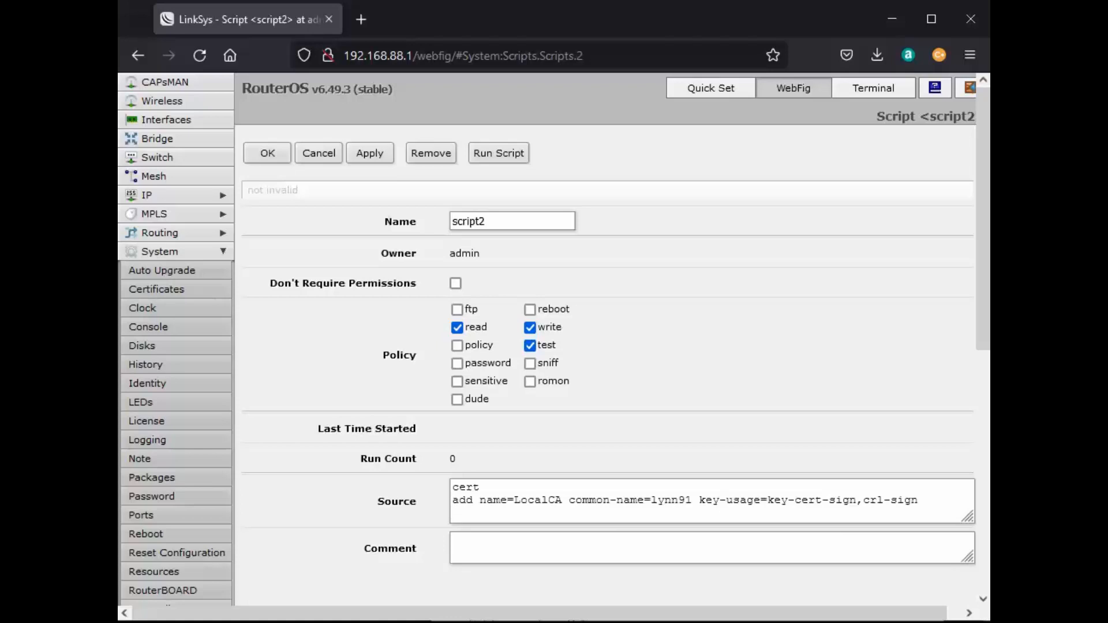
key("alt+Tab")
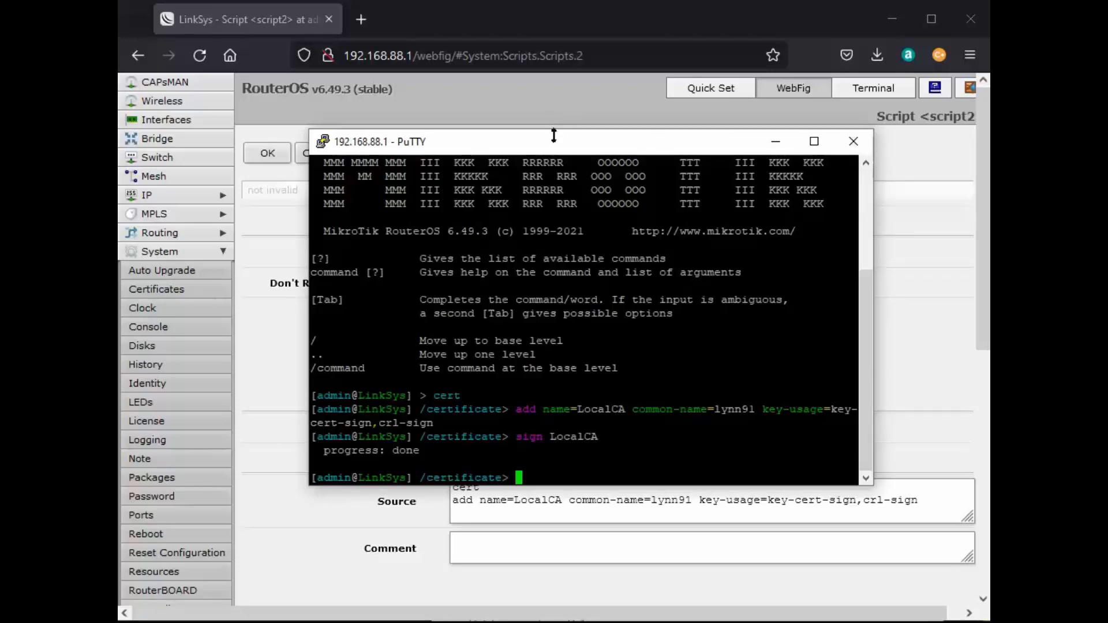
left_click_drag(557, 146, 660, 149)
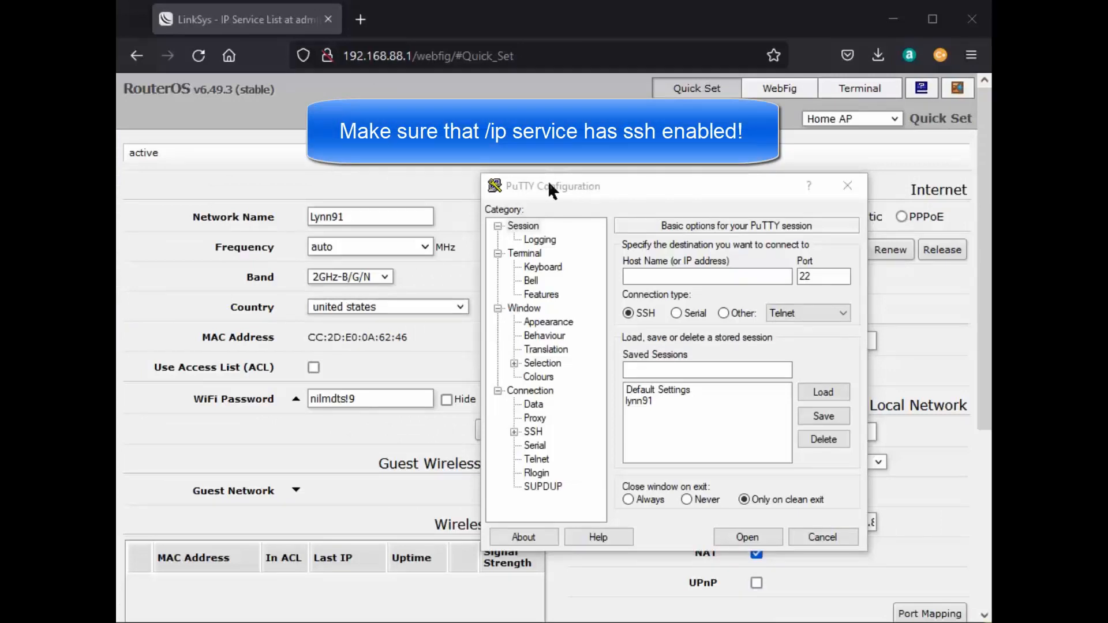
Connect PuTTY over SSH to 192.168.88.1 and log in as admin with the password.
left_click(632, 275)
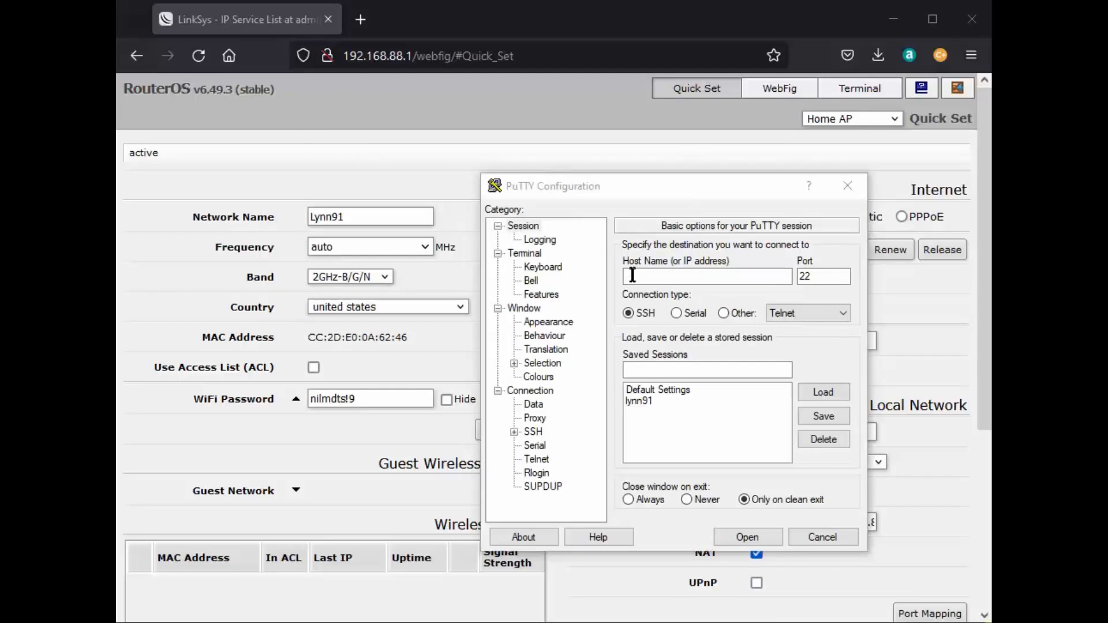
left_click(633, 275)
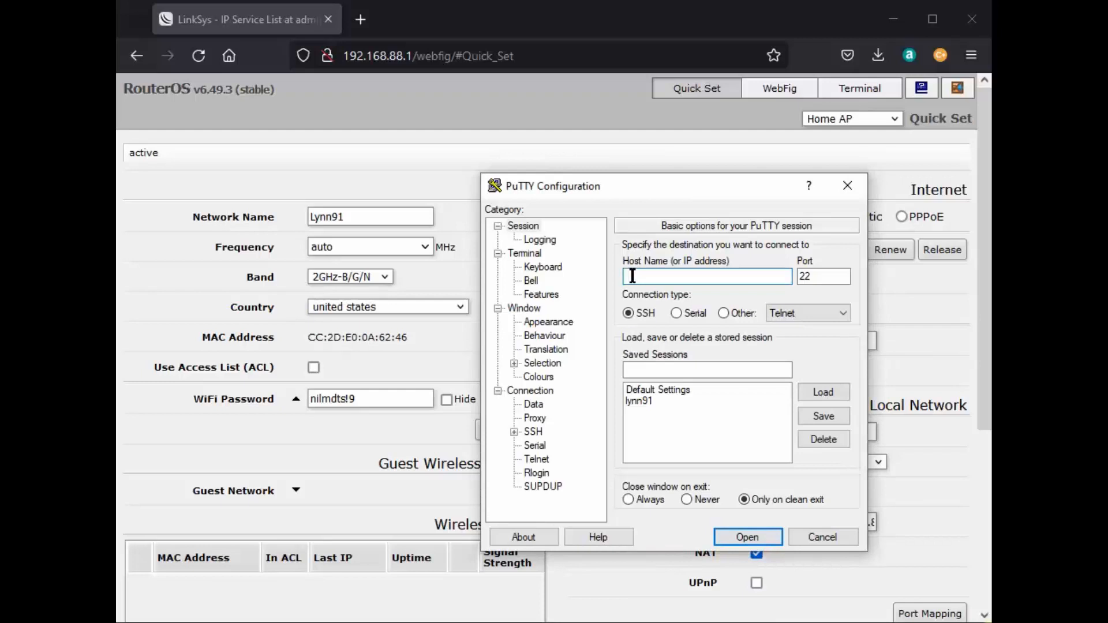
type("192.168.88.1")
left_click(748, 536)
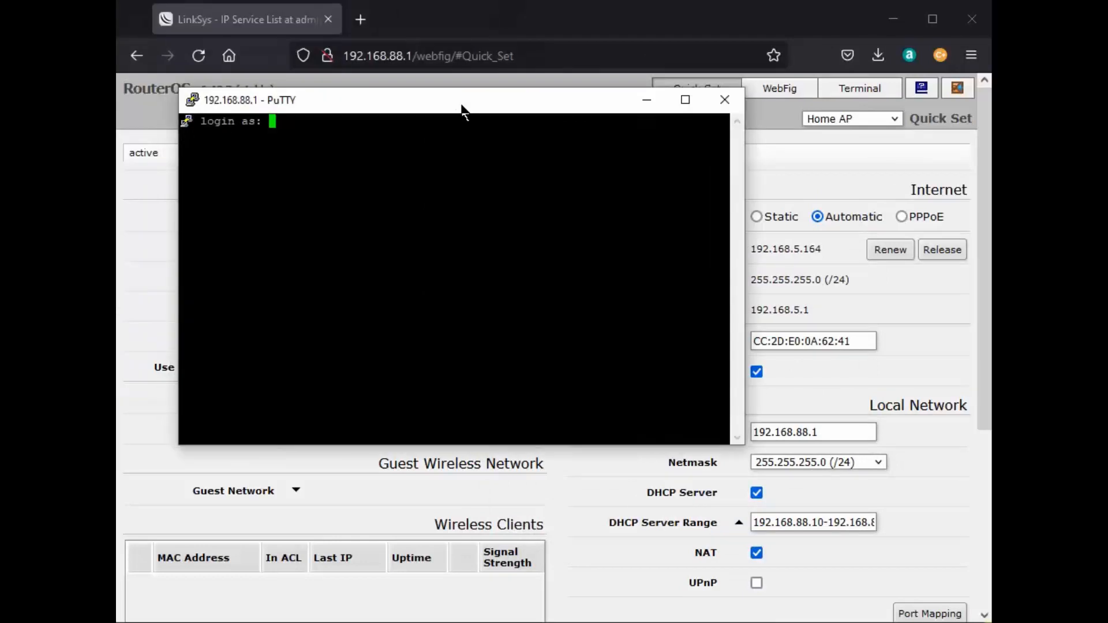
type("admin")
key("Return")
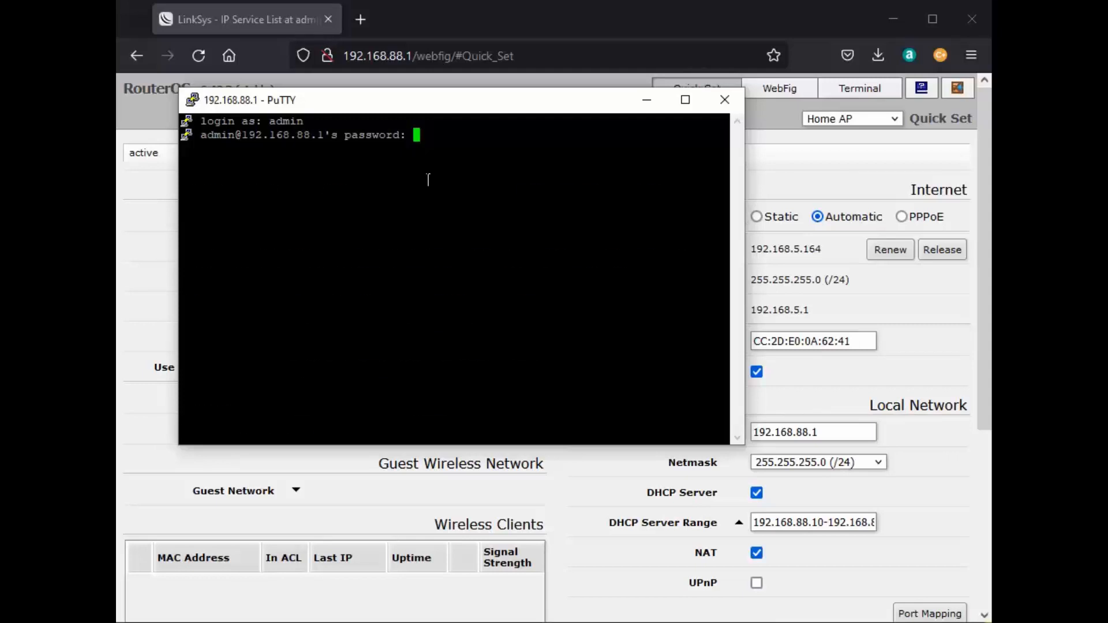
key("Return")
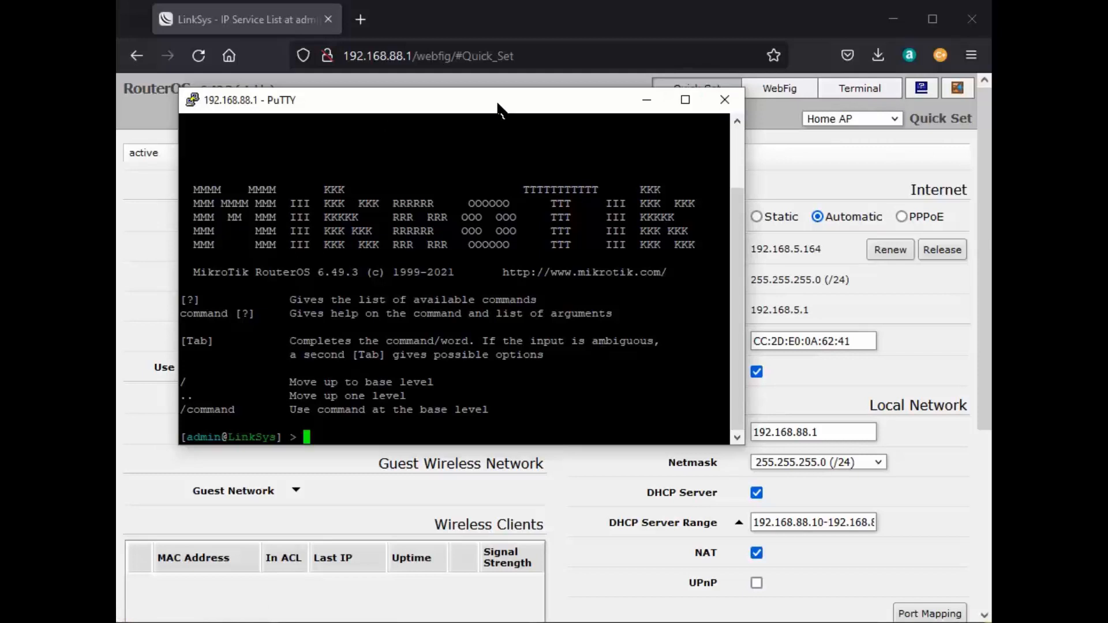
Move the terminal aside and bring up WebFig's full view of the IP services.
left_click_drag(500, 112, 675, 262)
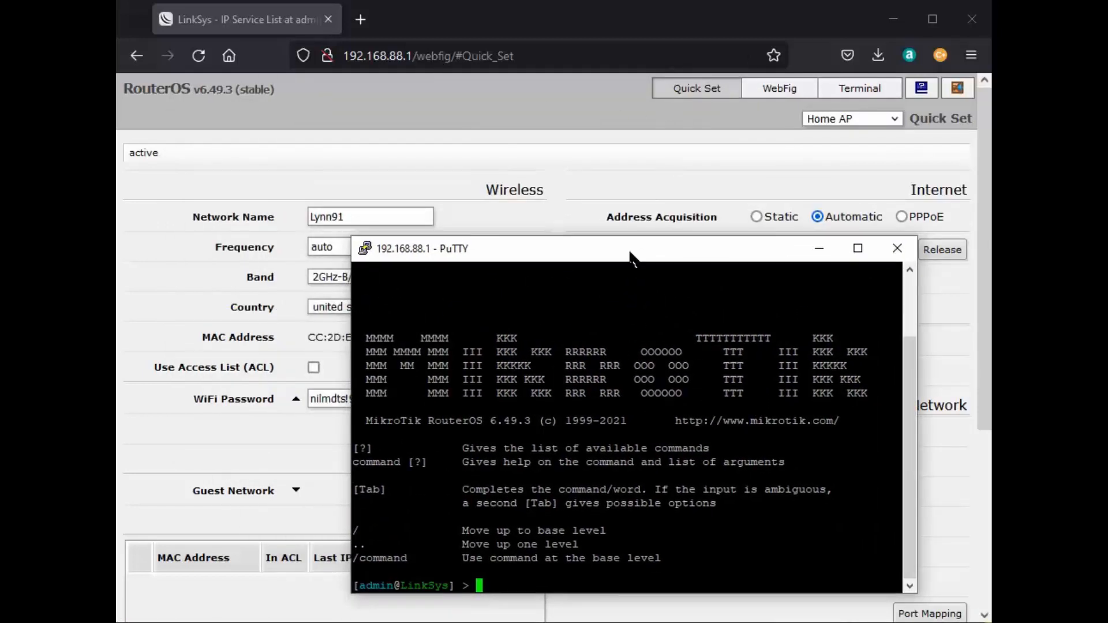
left_click(692, 92)
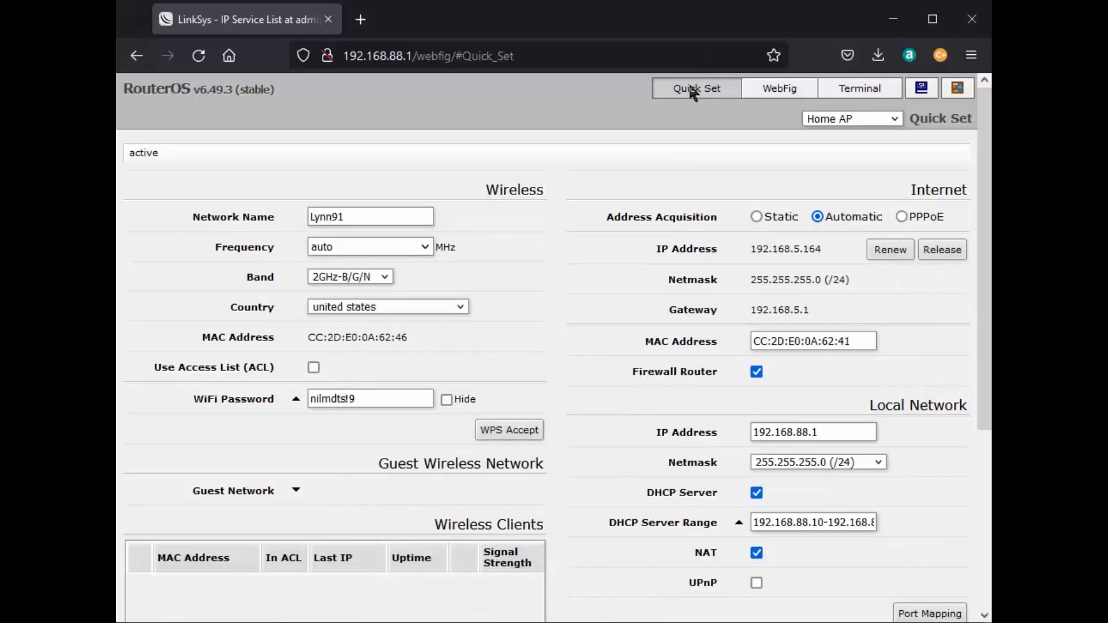
left_click(776, 87)
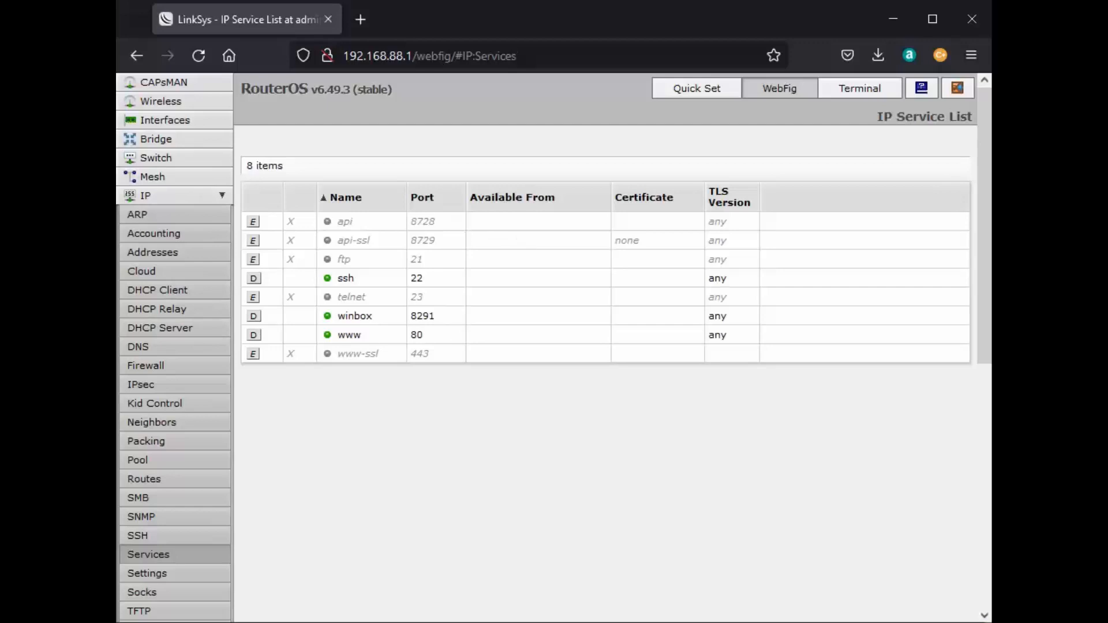
In the PuTTY session, enter the router's /certificate menu with the cert command.
key("alt+Tab")
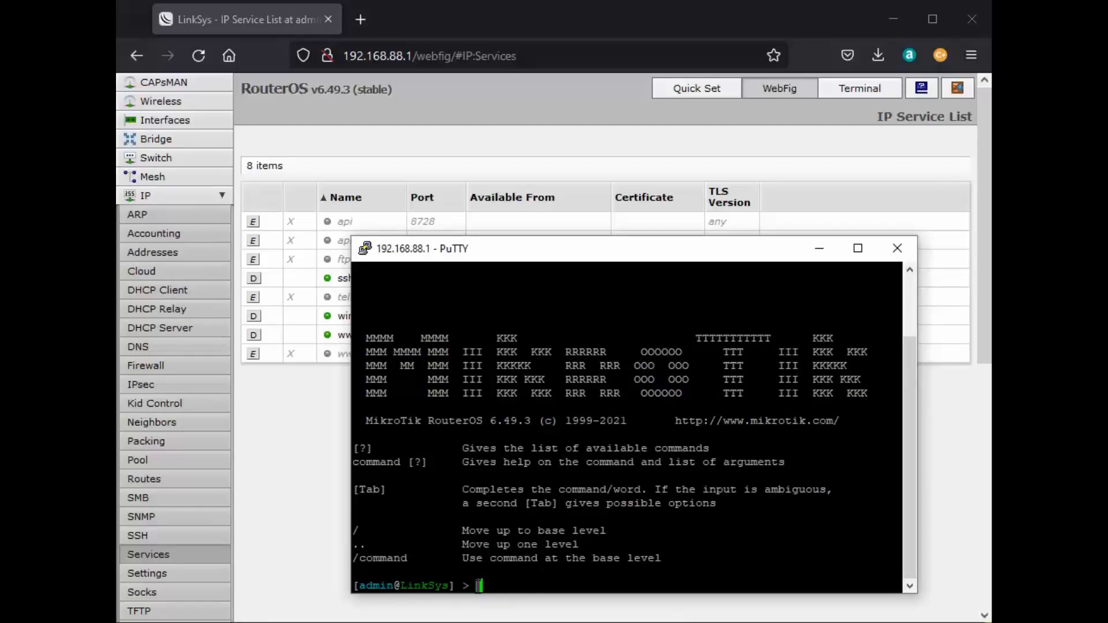
type("cert")
key("Return")
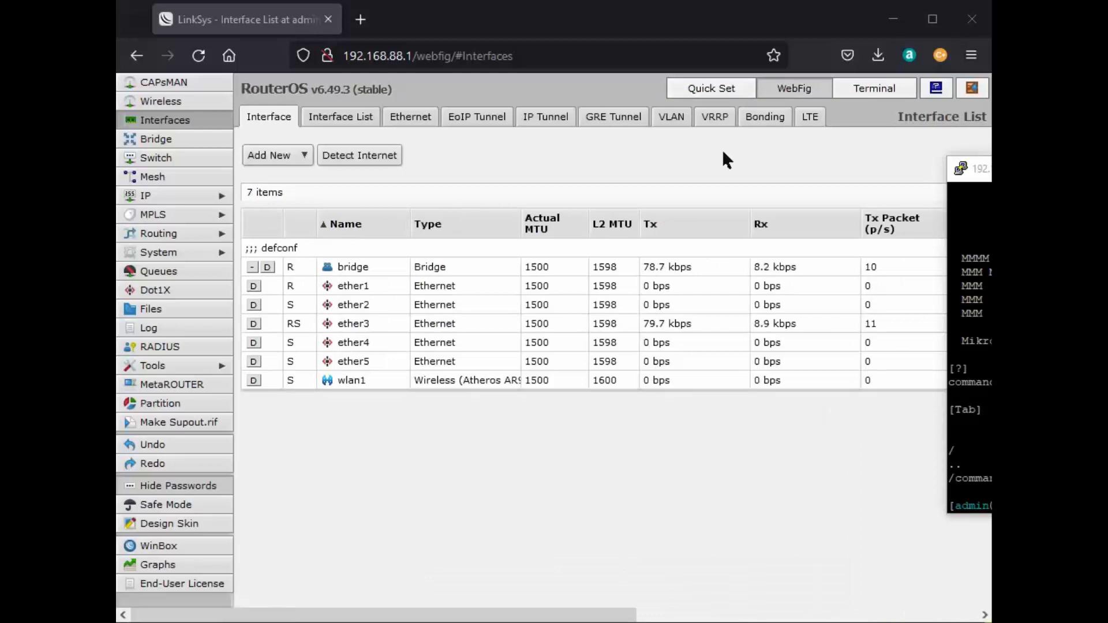
Open the HTTPS WebFig bookmark for 192.168.88.1 and log in.
left_click(970, 55)
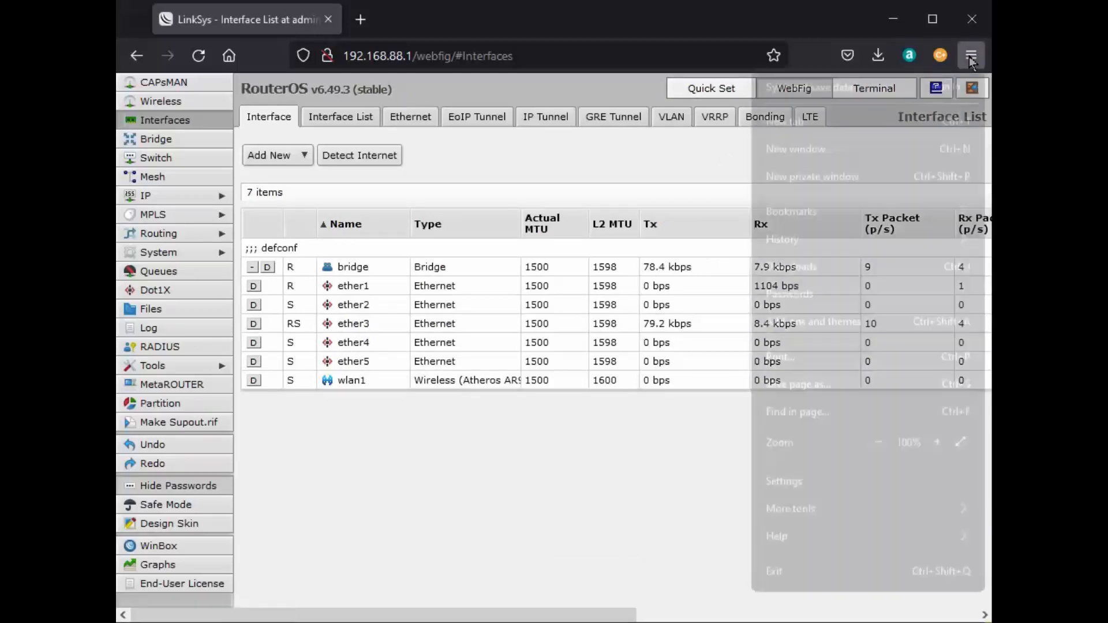
left_click(803, 213)
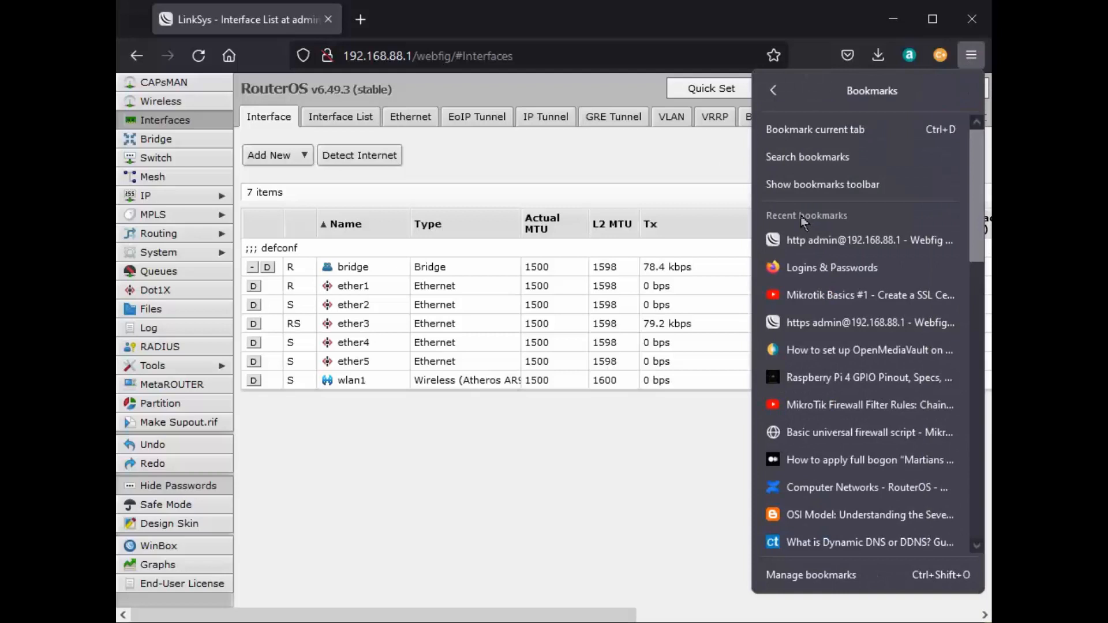
left_click(786, 322)
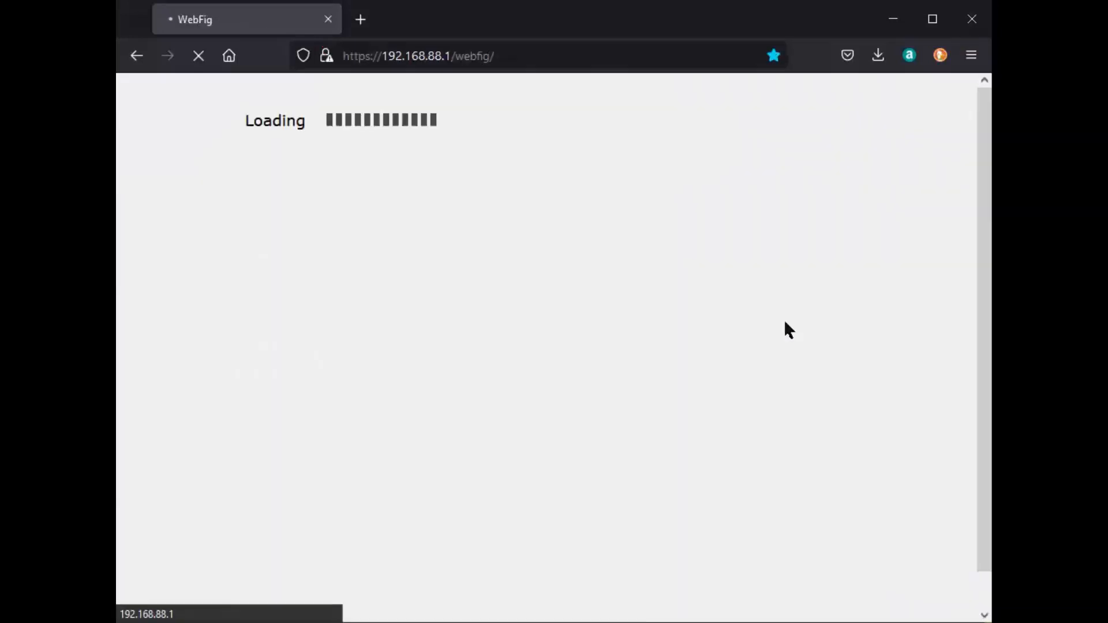
left_click(427, 149)
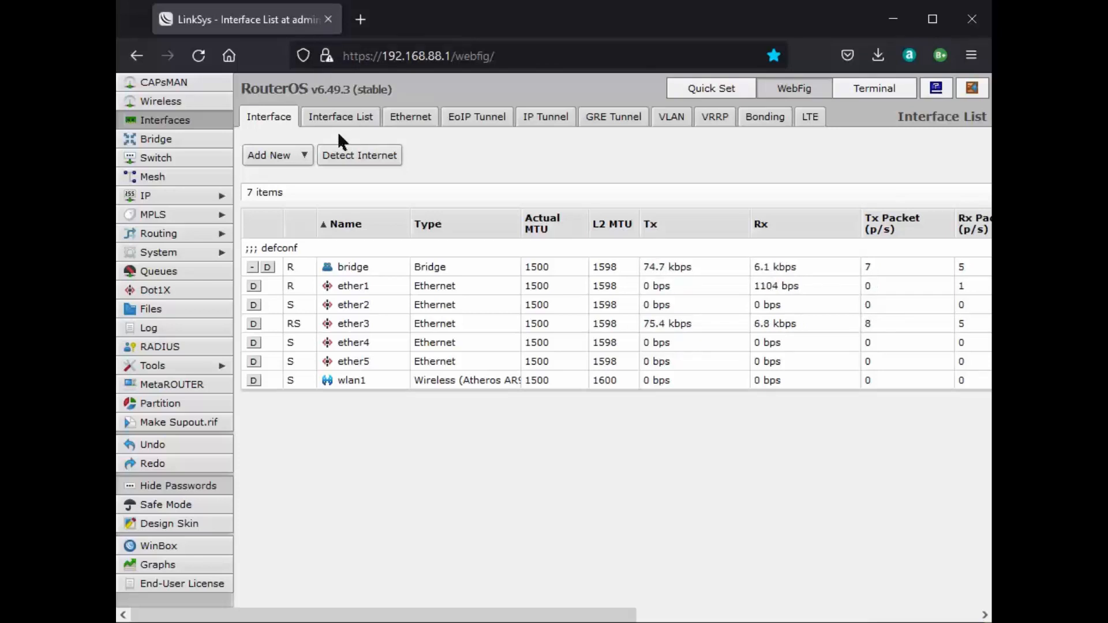
Under System > Certificates, remove the LocalCA and Webfig certificates.
left_click(167, 254)
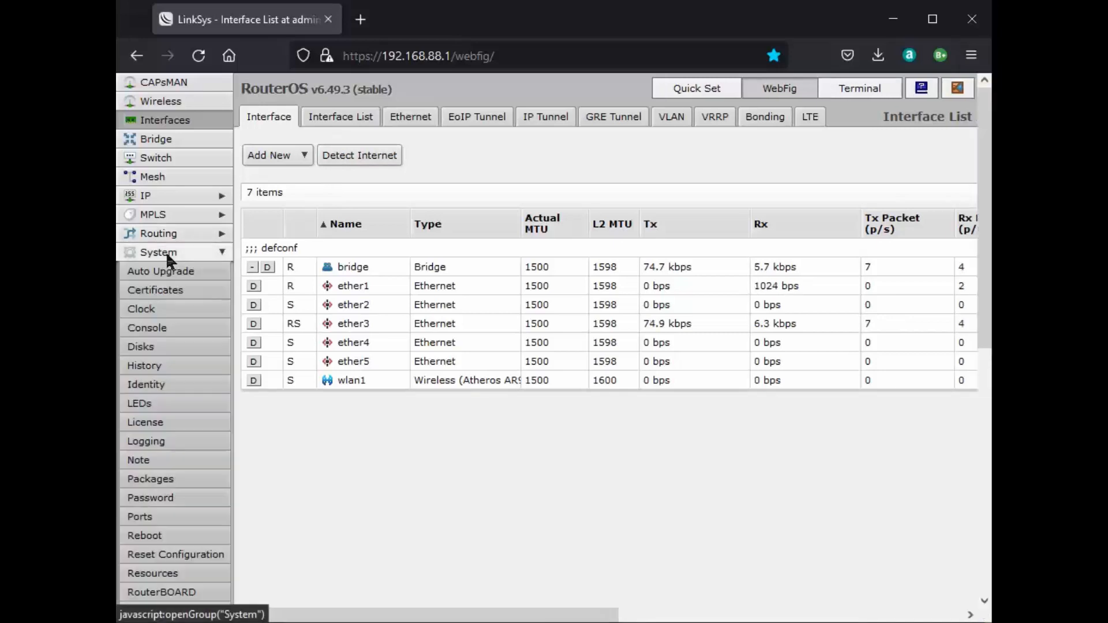
left_click(174, 290)
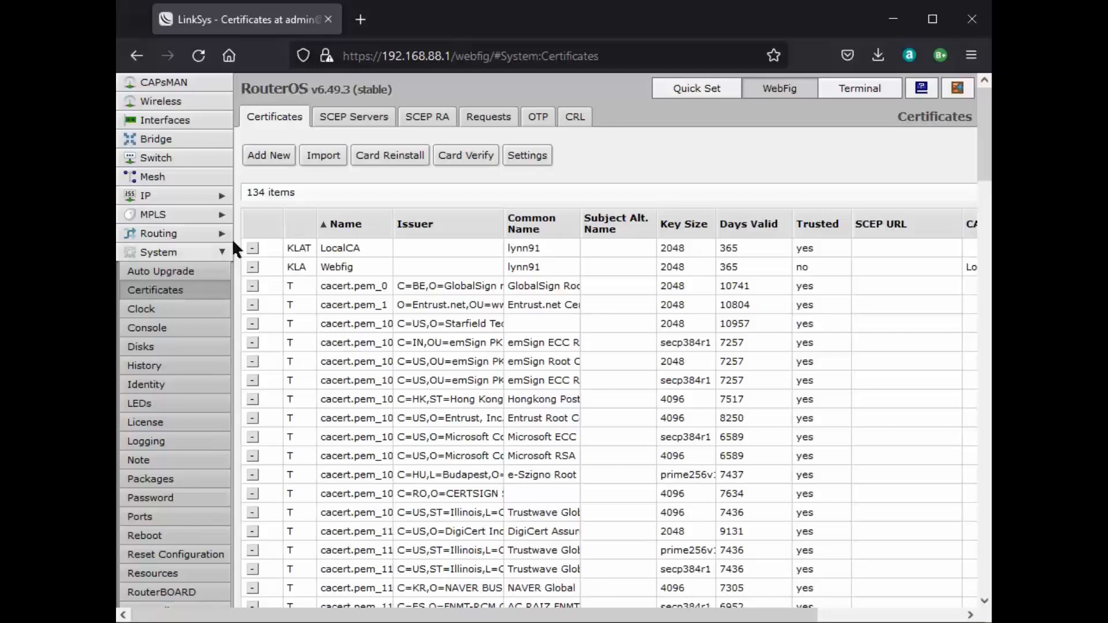
left_click(251, 246)
left_click(251, 247)
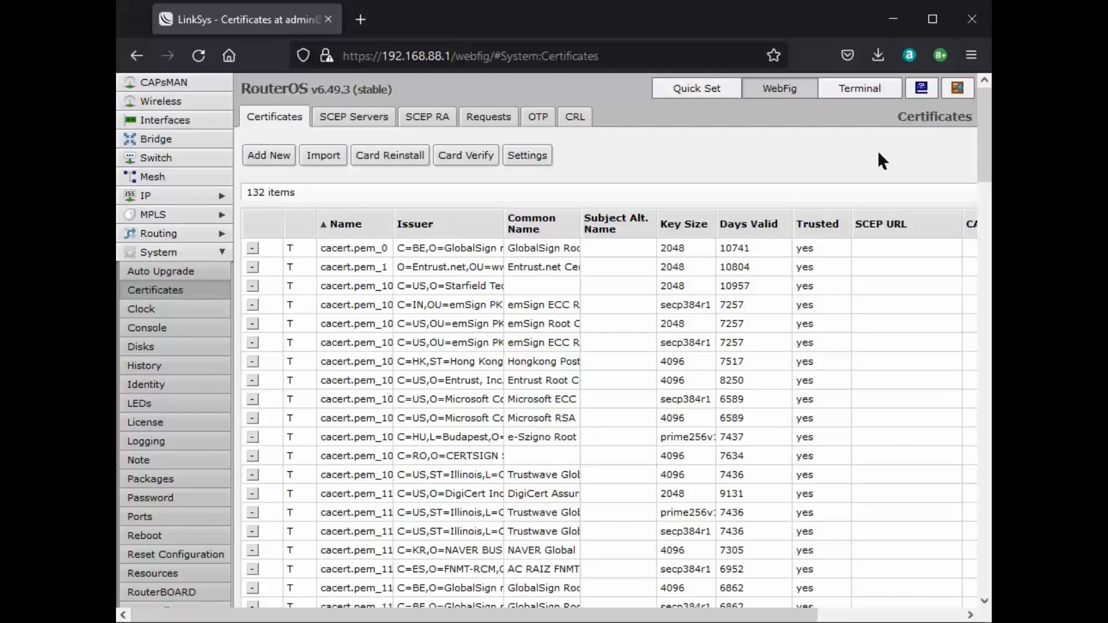
Reload WebFig from the HTTPS bookmark, then close Firefox.
left_click(972, 56)
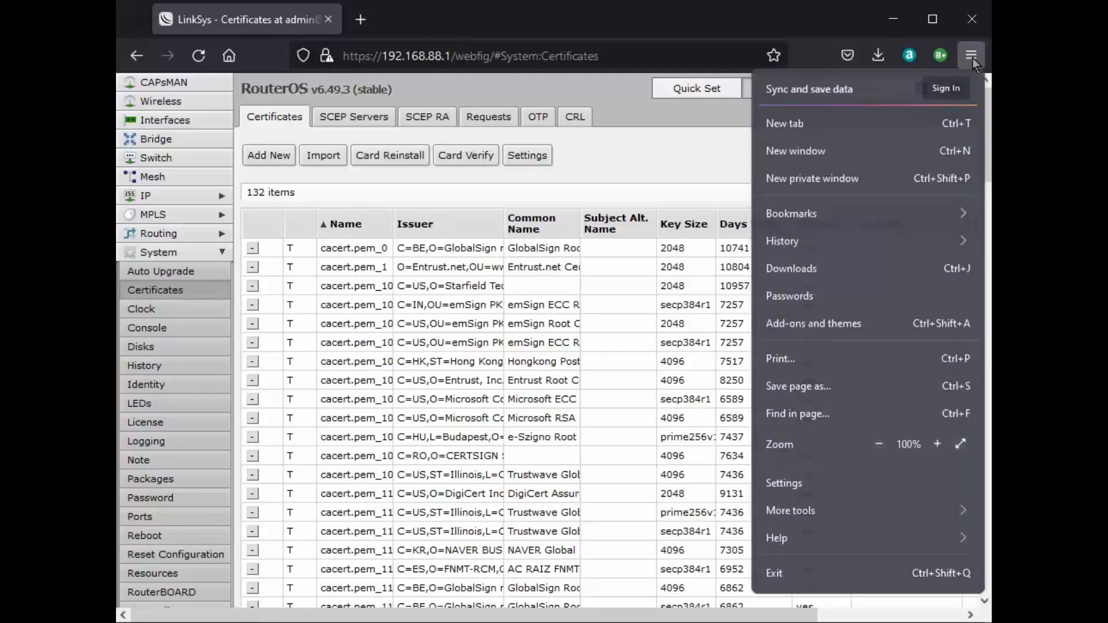
left_click(825, 217)
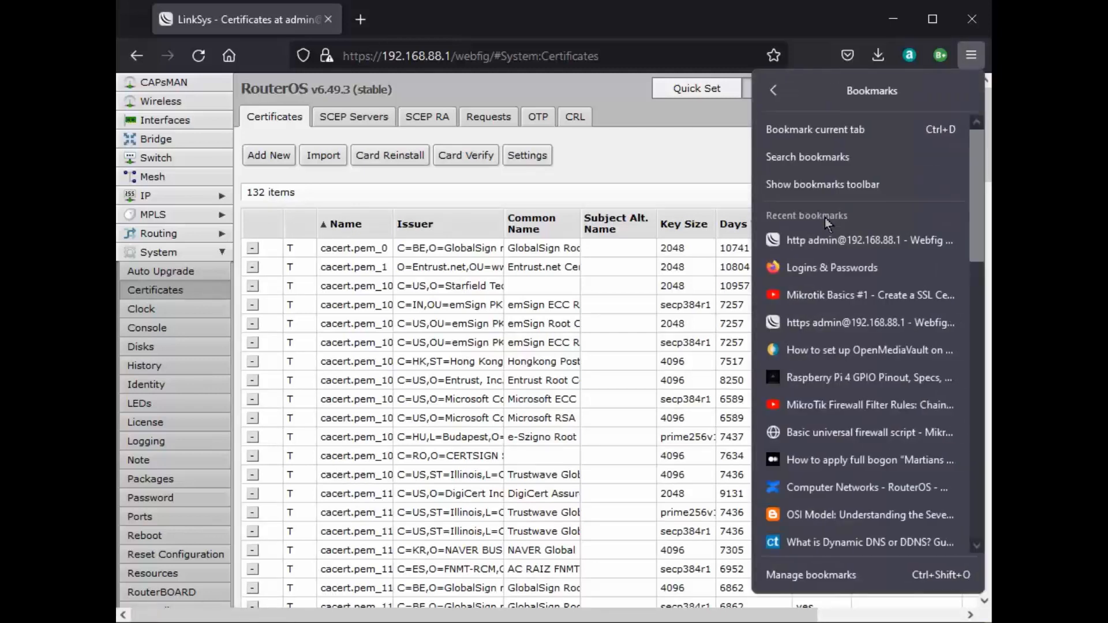
left_click(819, 324)
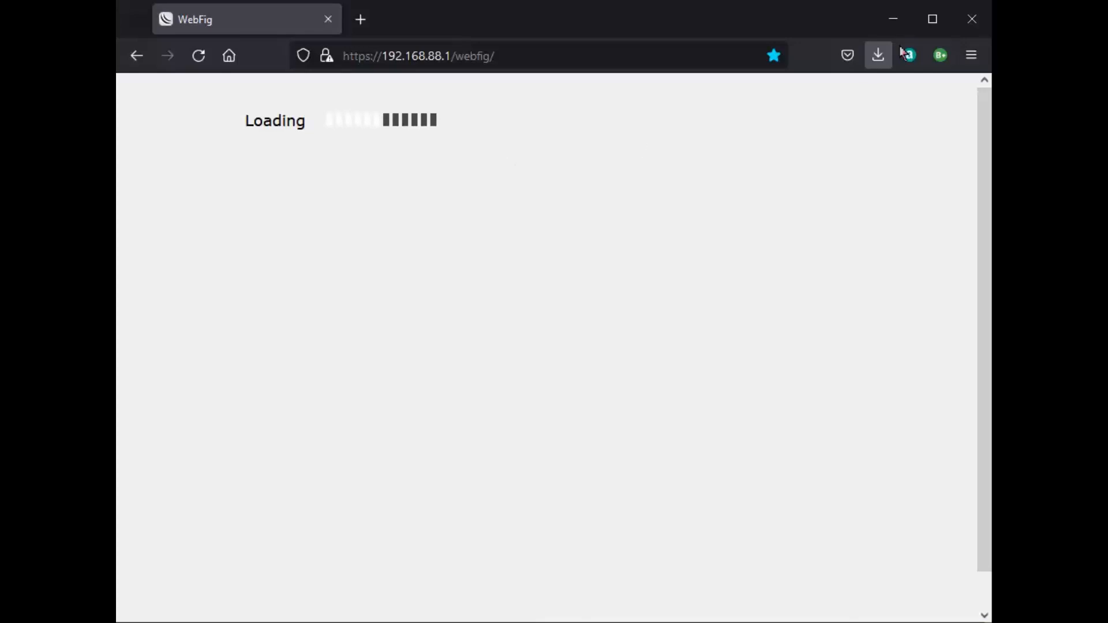
left_click(972, 19)
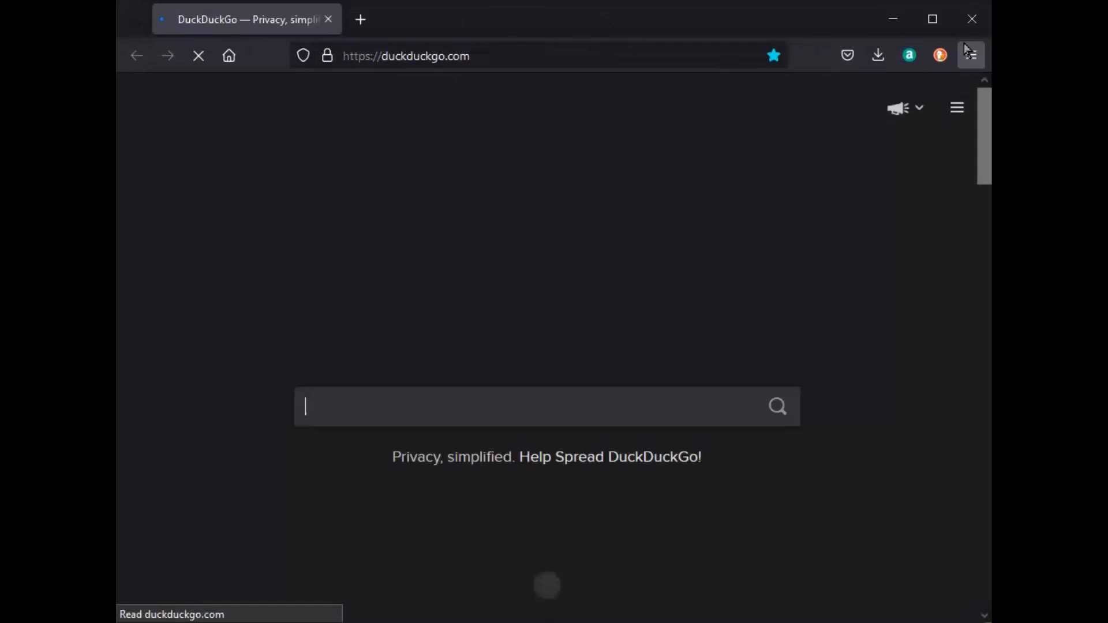
Reopen WebFig from the plain HTTP bookmark at 192.168.88.1 and log in.
left_click(969, 53)
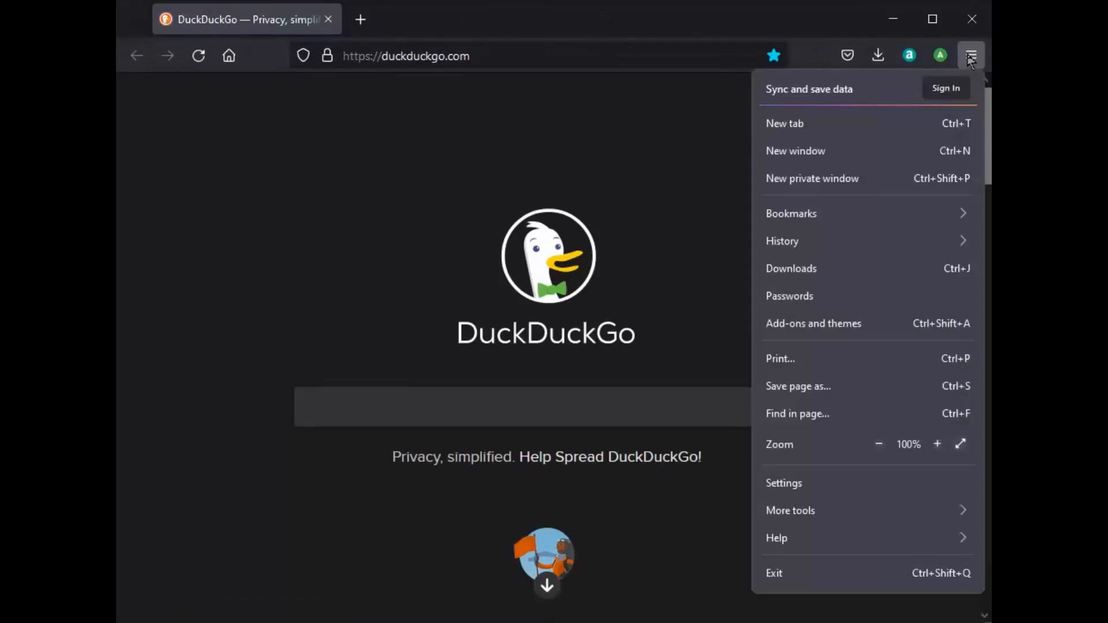
left_click(807, 211)
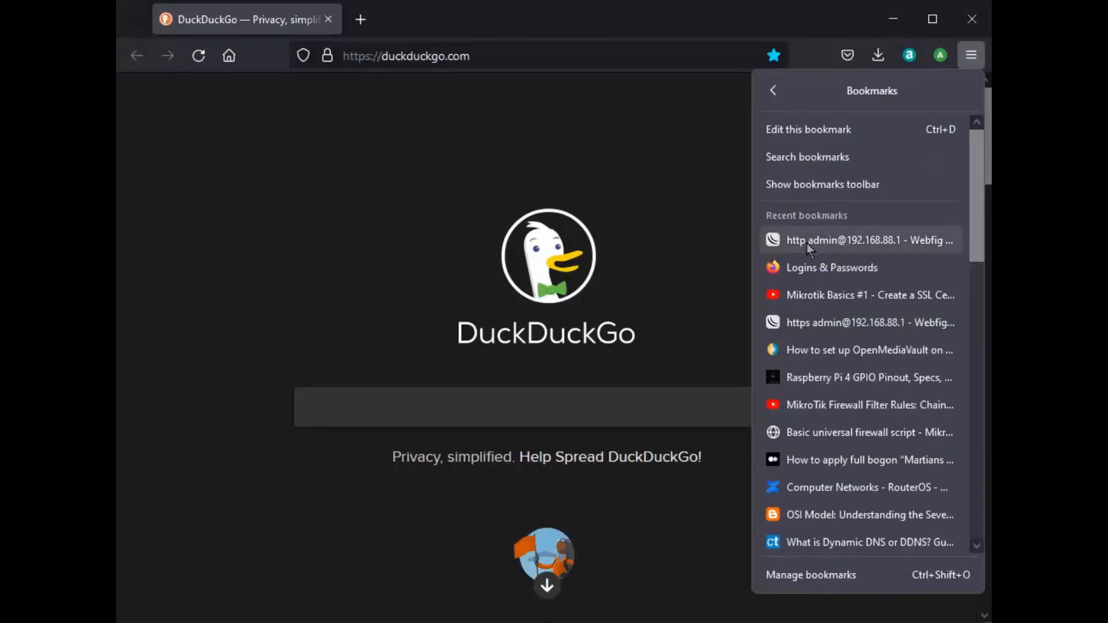
left_click(805, 240)
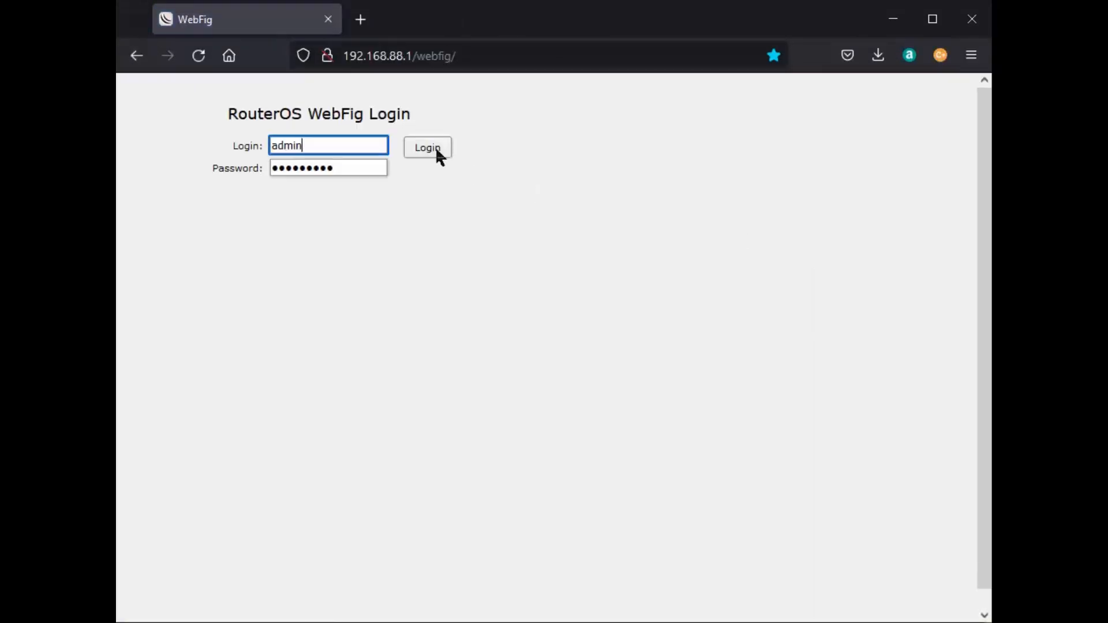
left_click(435, 147)
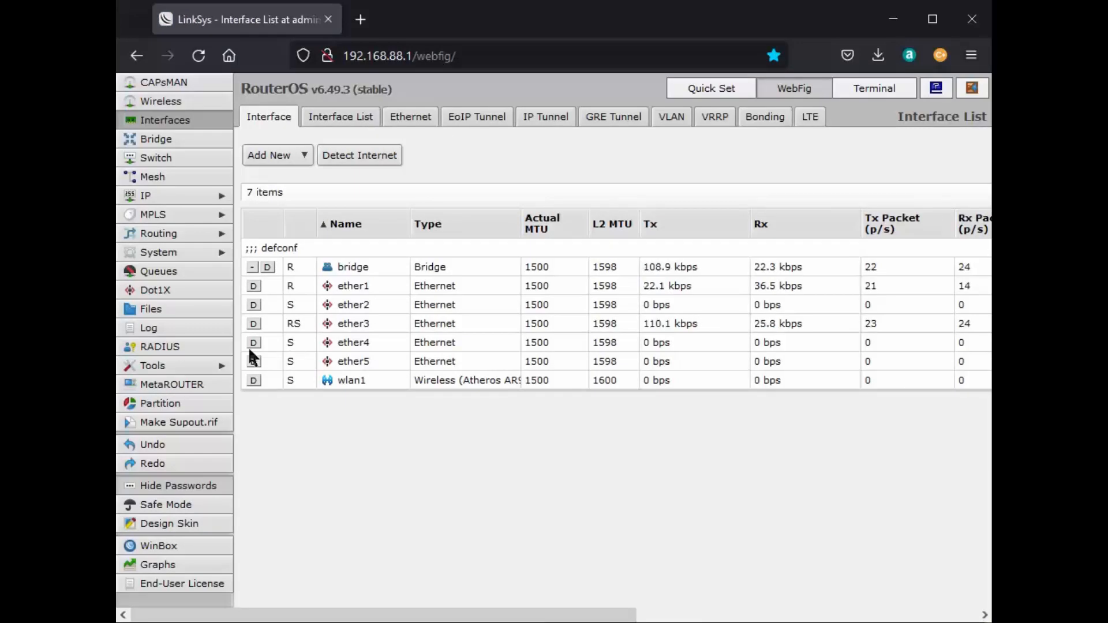
Open IP > Services to see the 8 services, including www-ssl enabled on port 443.
left_click(162, 195)
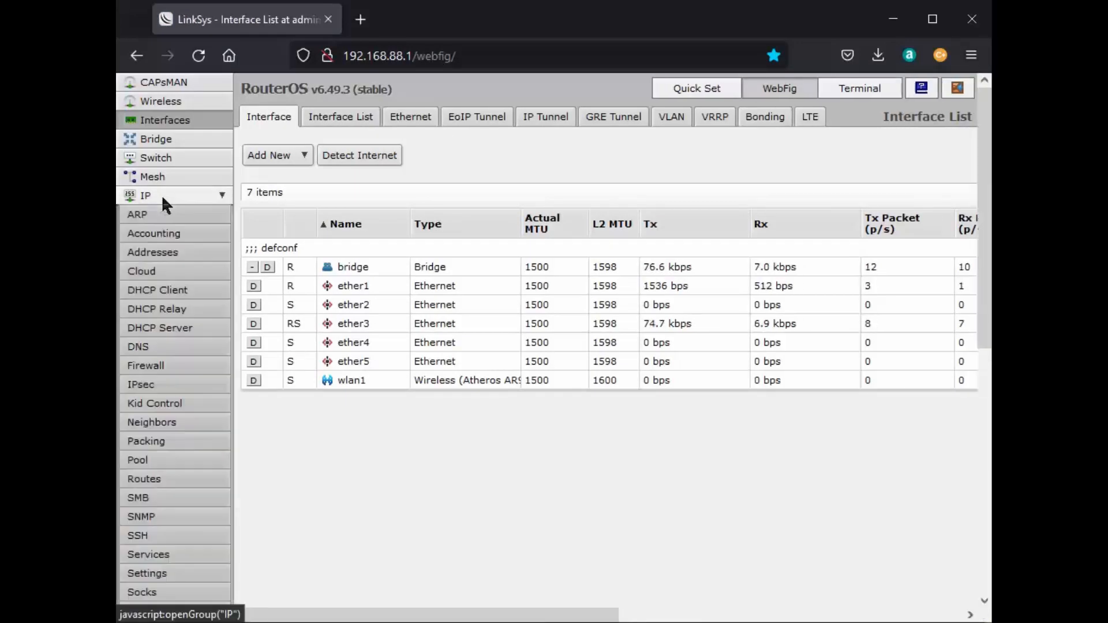
left_click(160, 554)
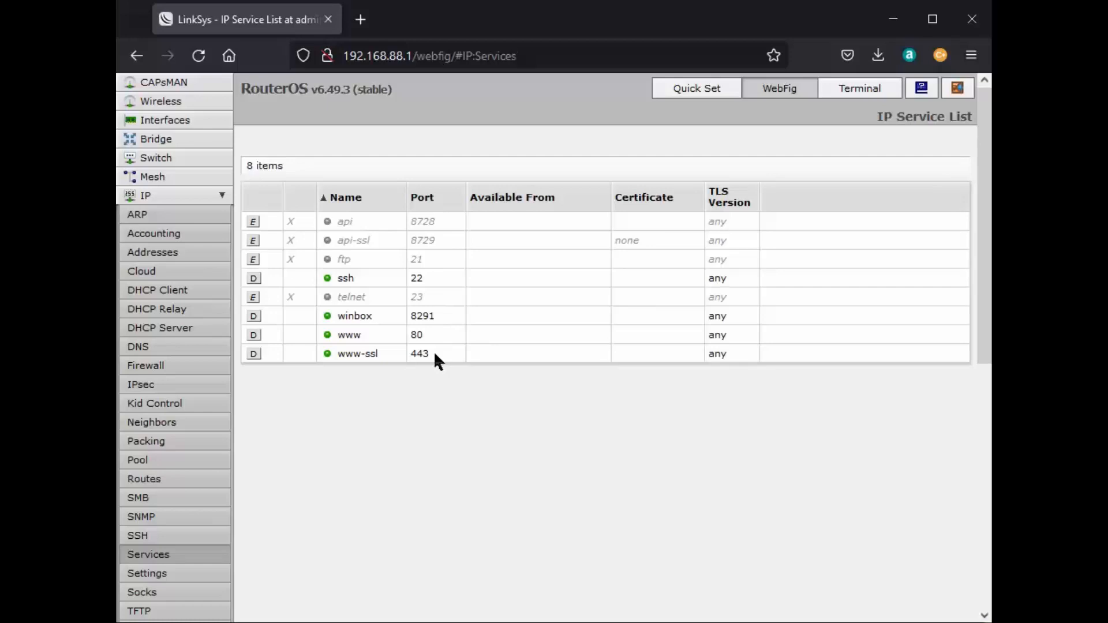
Untick Enabled on the www-ssl service and save the change.
left_click(290, 350)
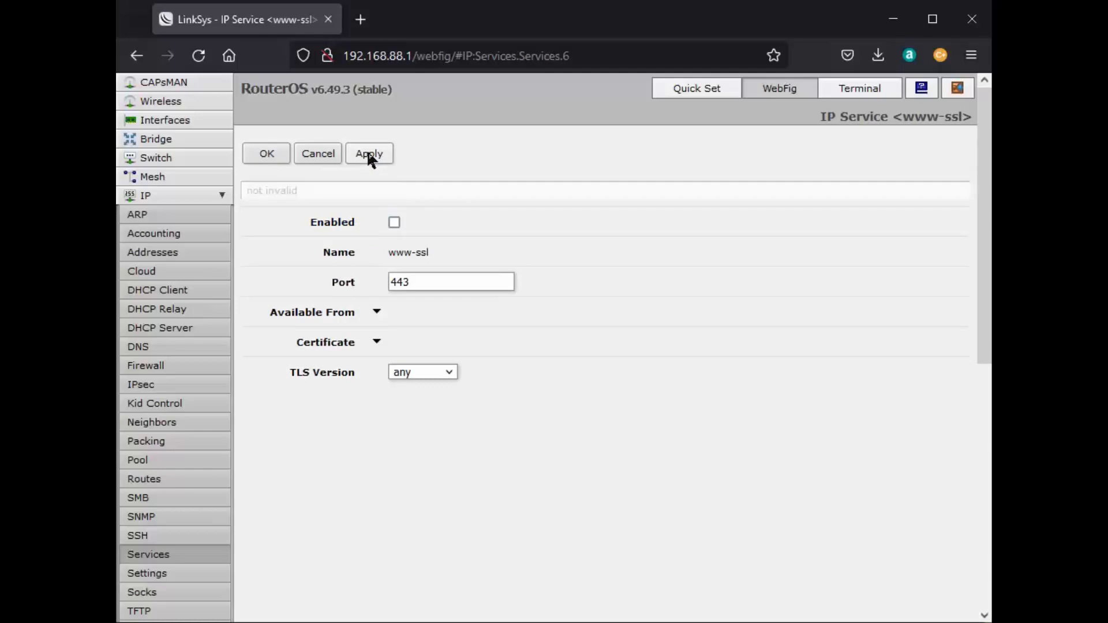
left_click(271, 153)
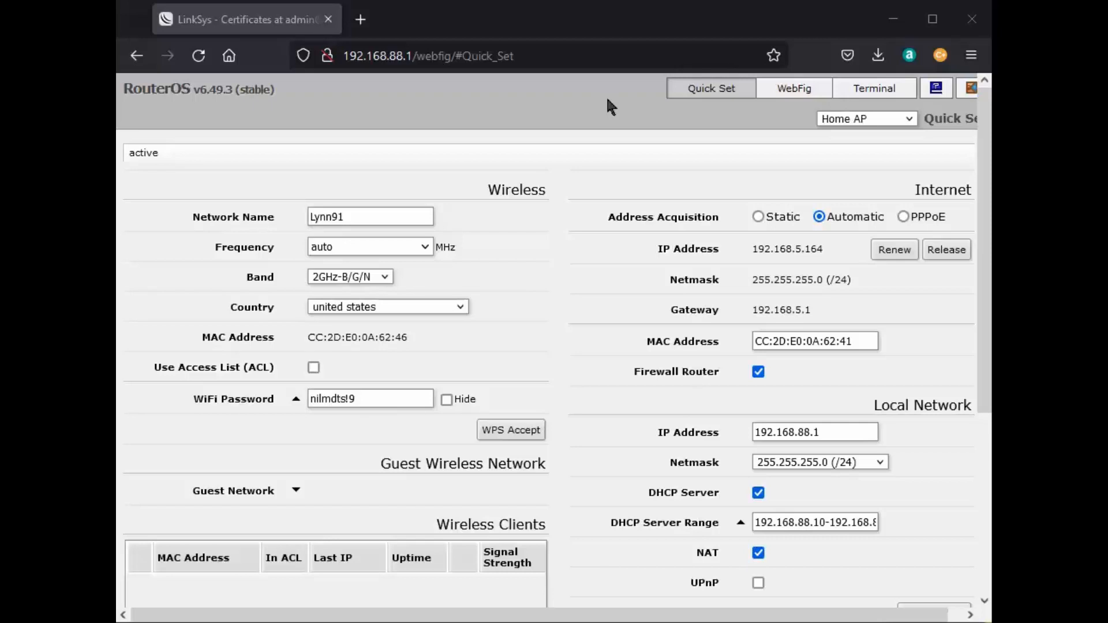
Switch to the full WebFig view and reopen IP > Services to check www-ssl is disabled.
left_click(778, 87)
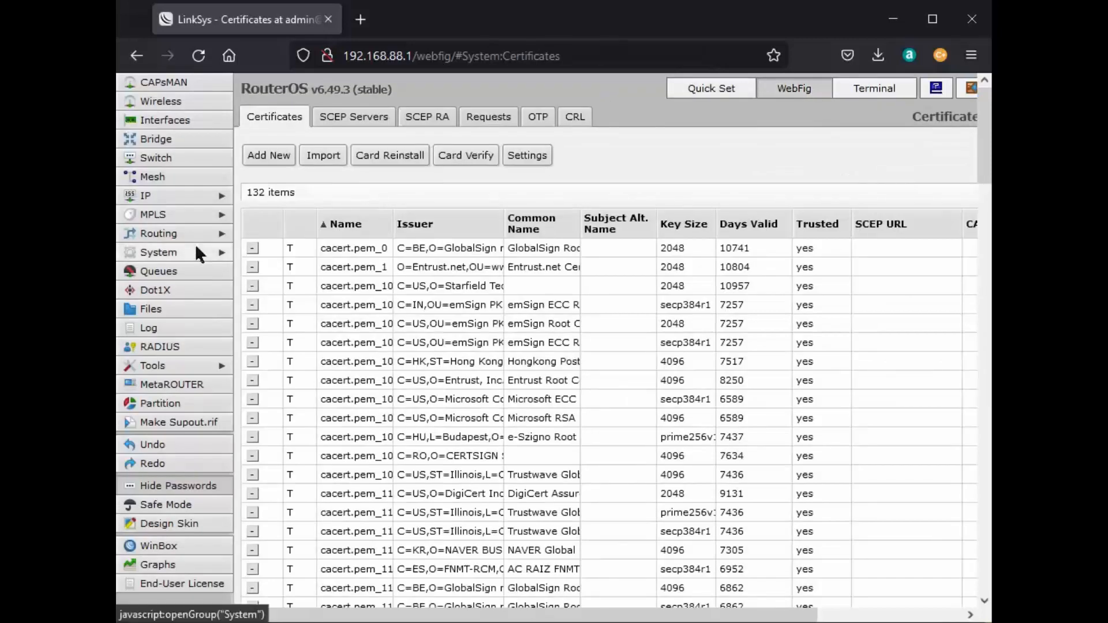
left_click(165, 193)
scroll(167, 257, "down", 3)
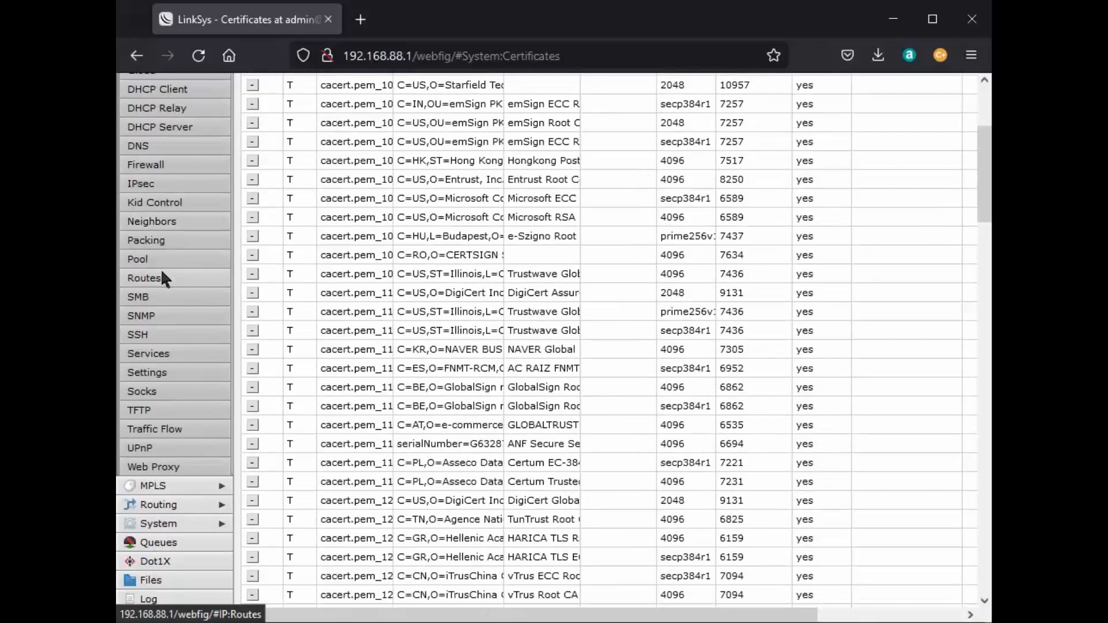
left_click(151, 353)
scroll(354, 277, "up", 2)
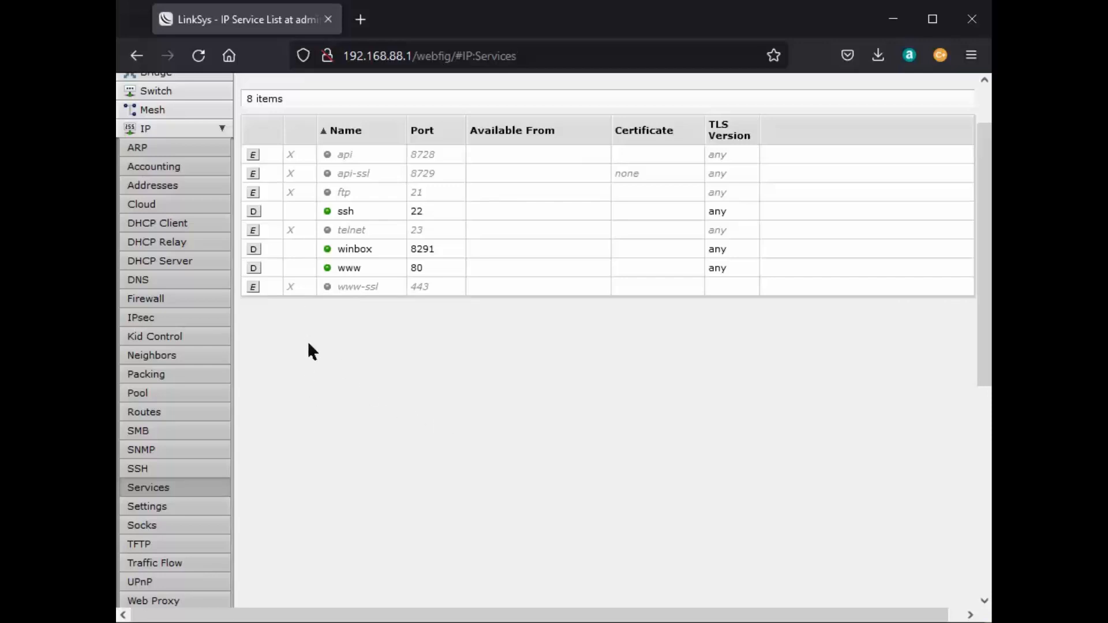
scroll(453, 354, "up", 2)
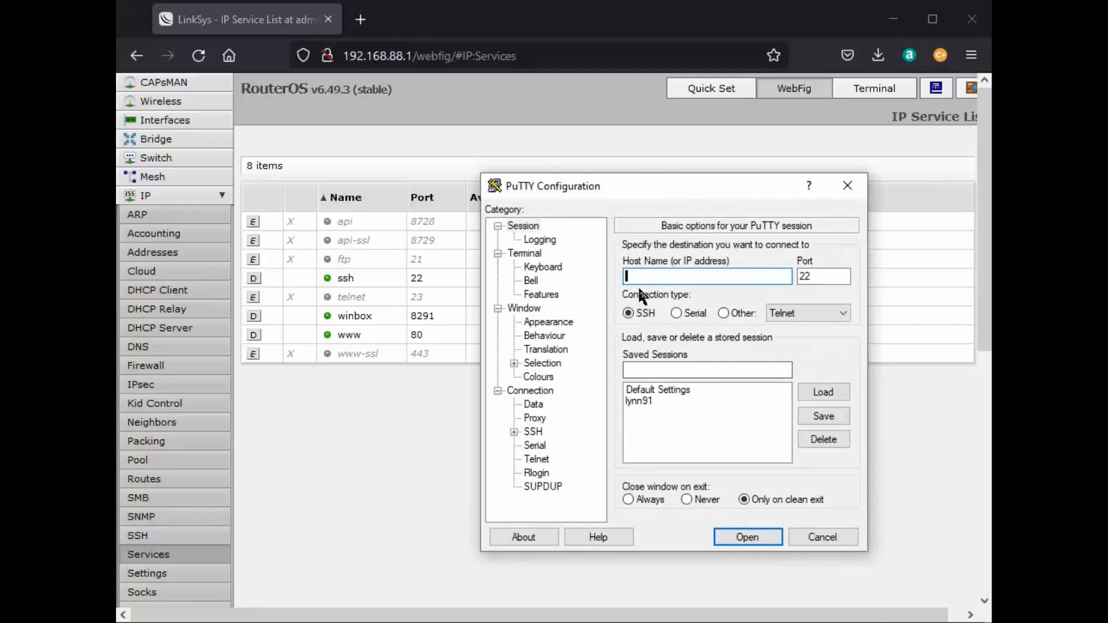
Load the saved router session in PuTTY, connect over SSH and enter the admin password.
left_click(641, 400)
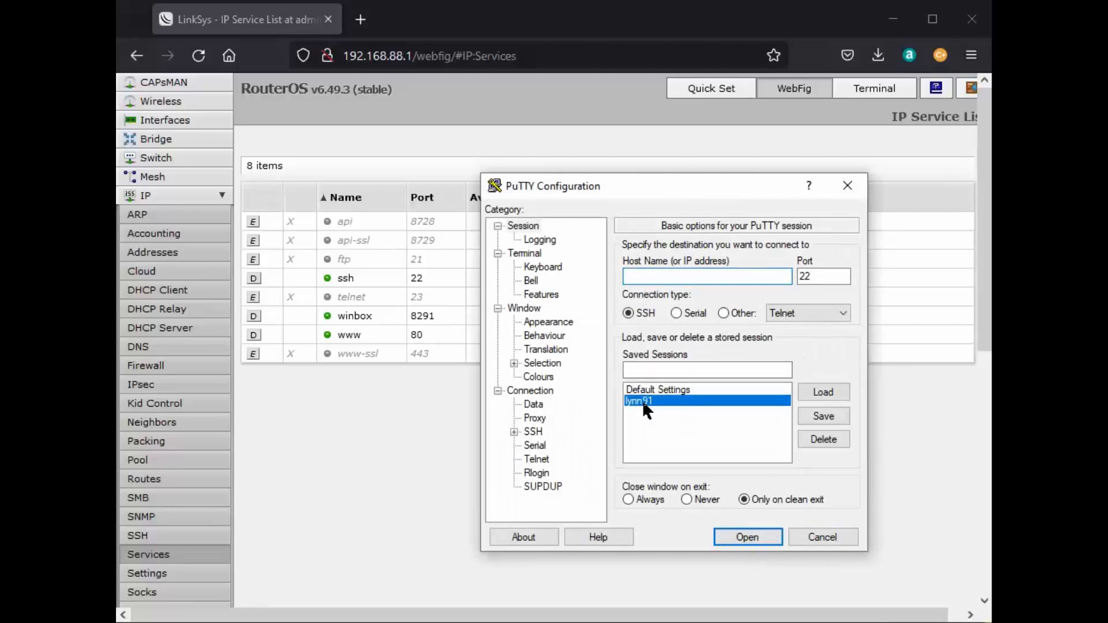
left_click(820, 391)
left_click(747, 537)
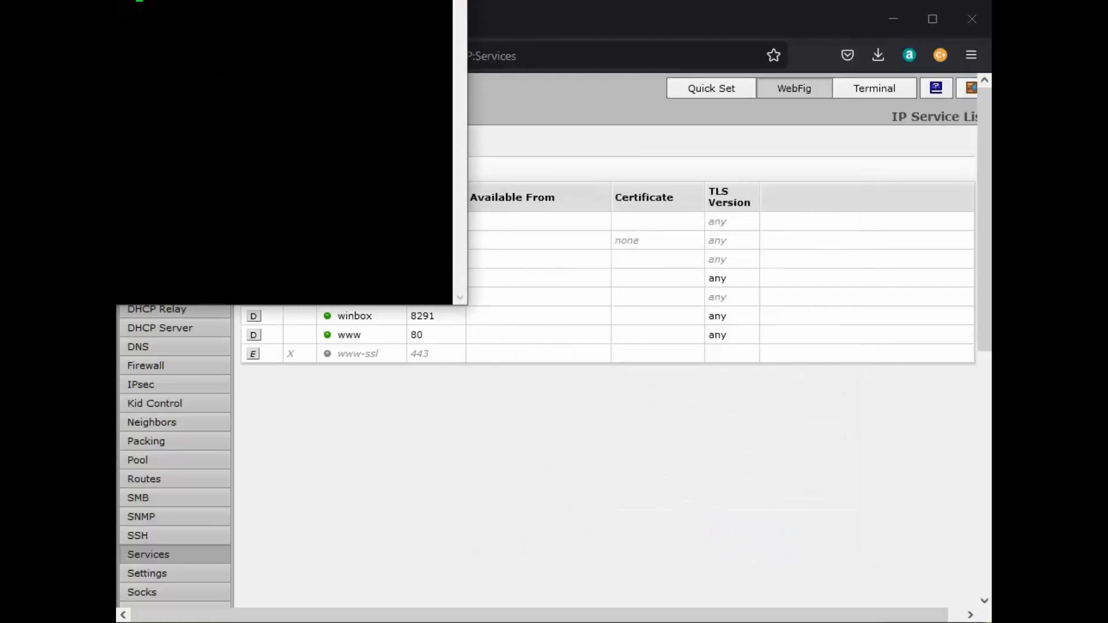
left_click_drag(167, 1, 510, 164)
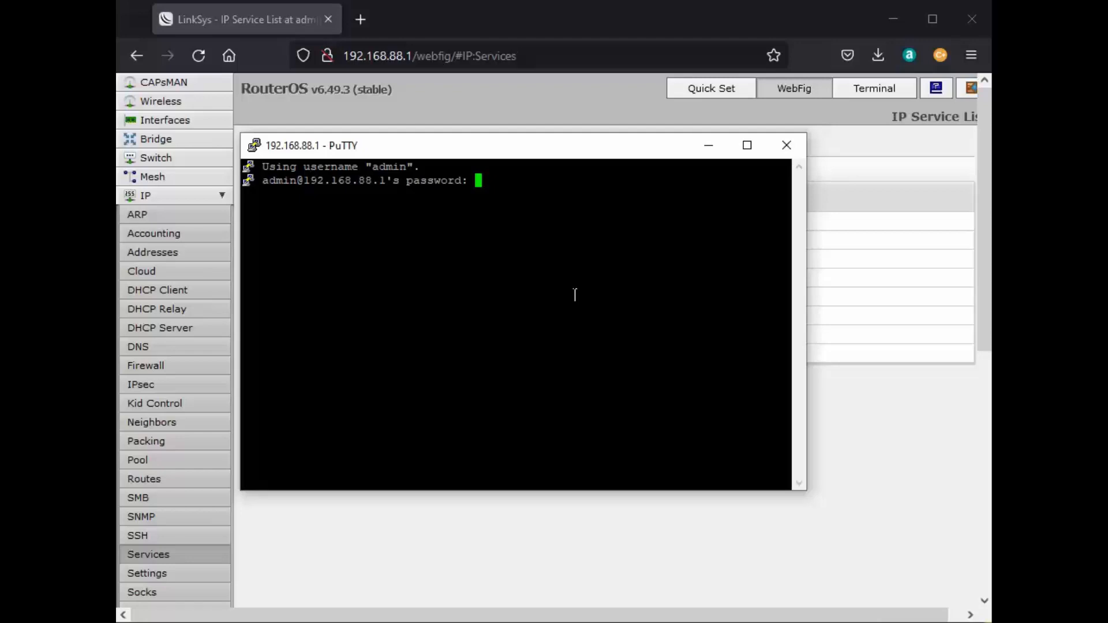
key("Return")
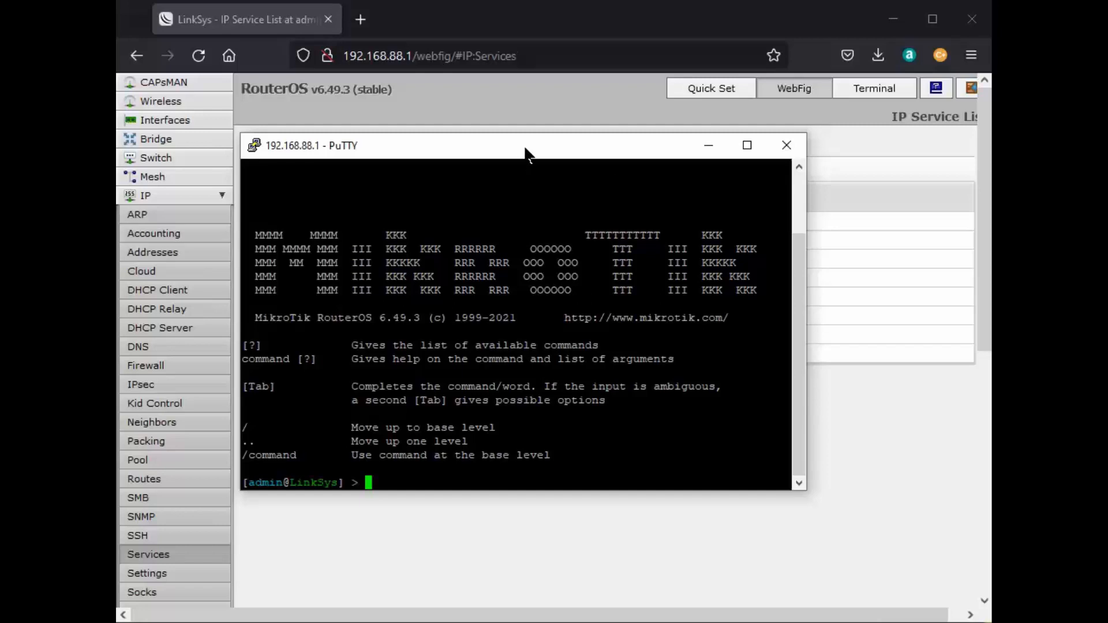
Place PuTTY beside the Notepad script and run the first two lines to create the LocalCA certificate.
left_click_drag(526, 152, 658, 159)
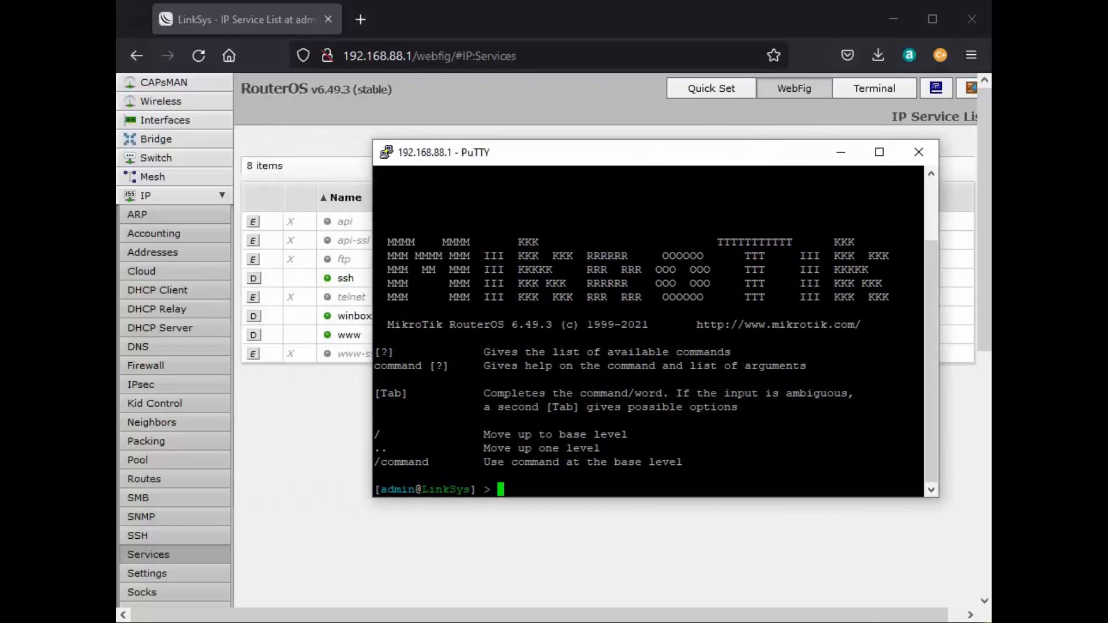
left_click_drag(989, 271, 646, 472)
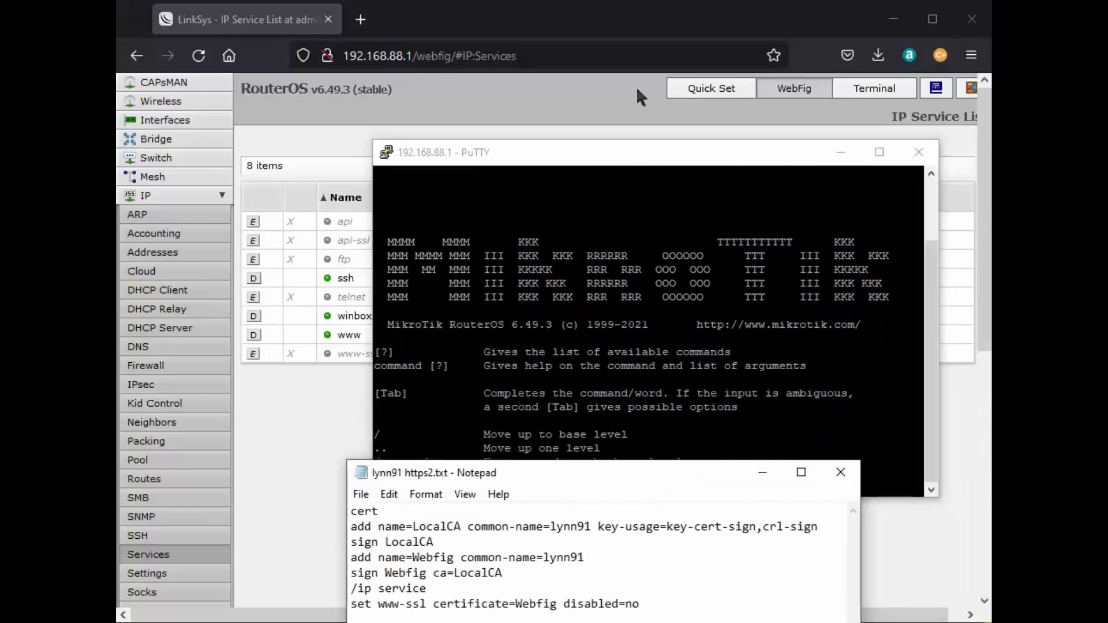
left_click_drag(634, 152, 610, 79)
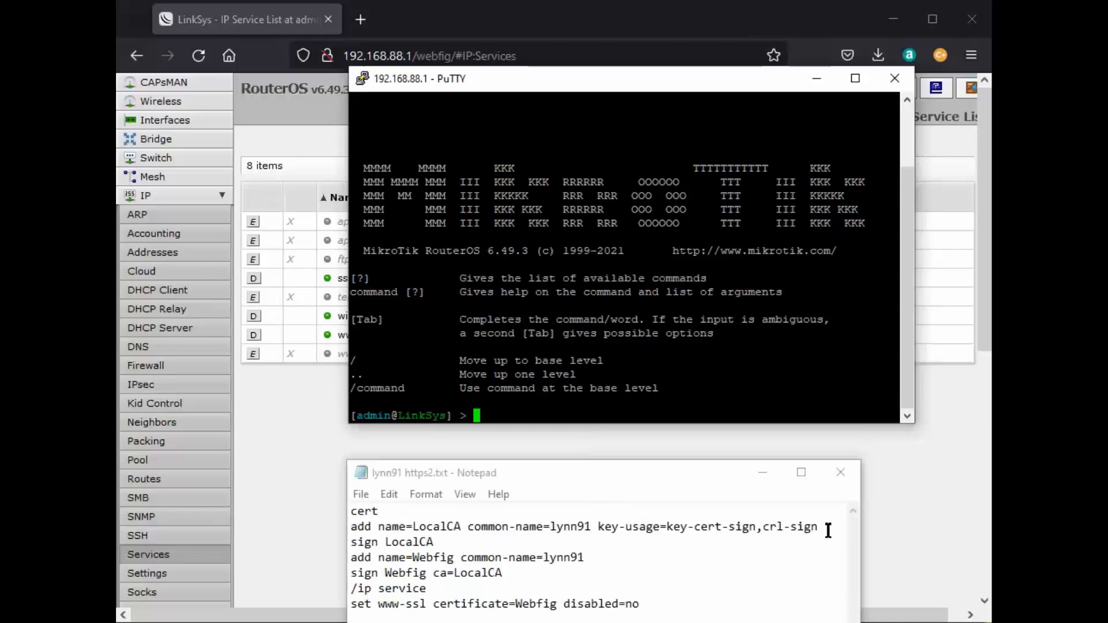
left_click_drag(828, 531, 352, 510)
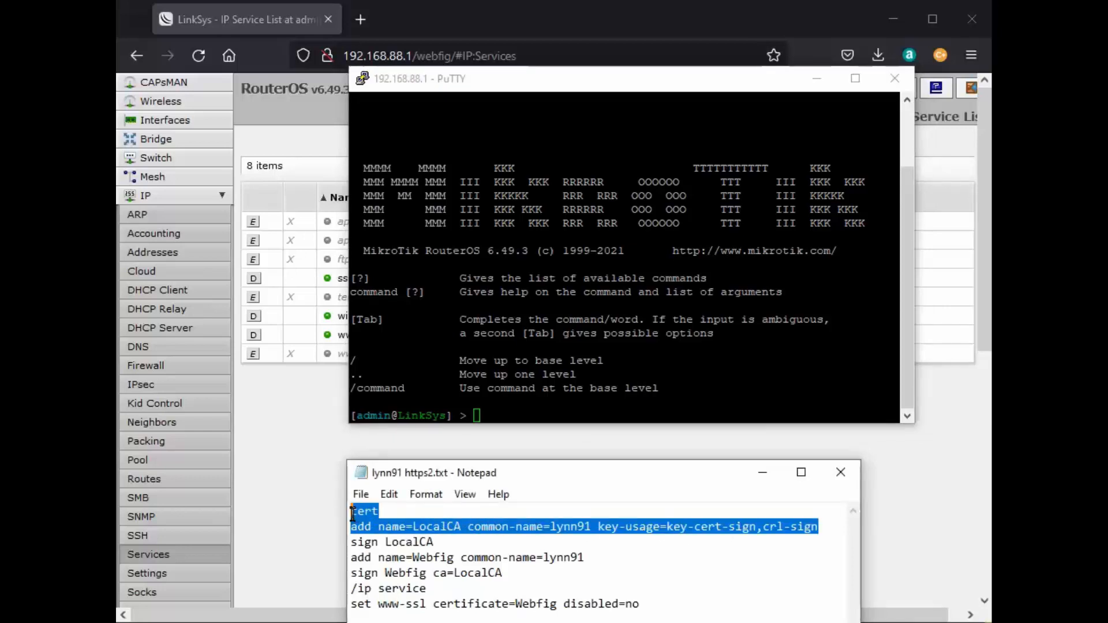
right_click(466, 529)
left_click(505, 583)
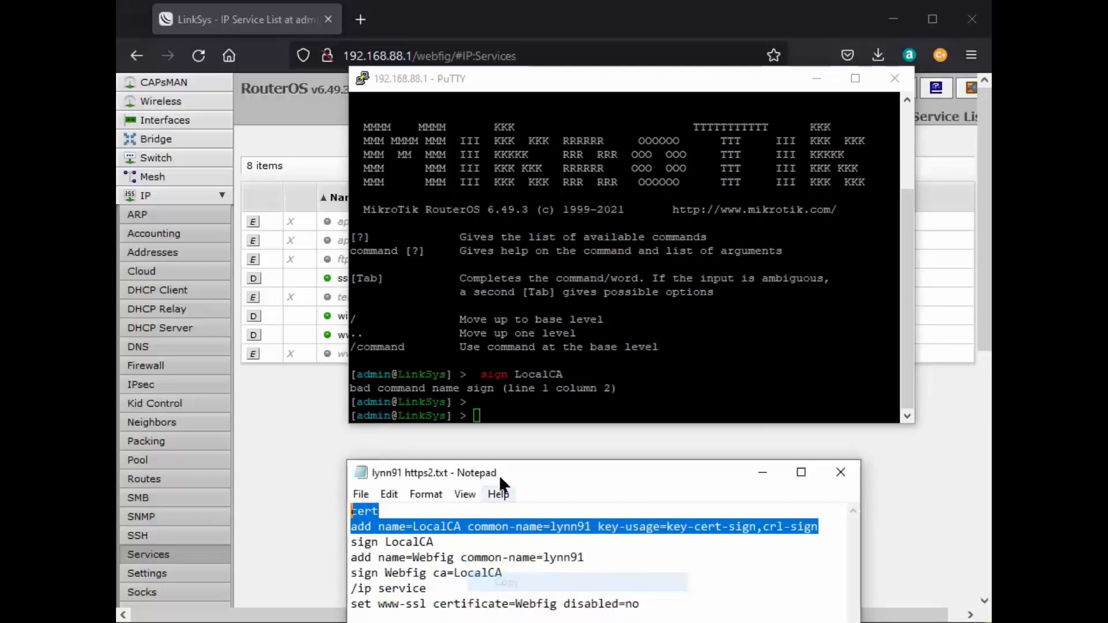
right_click(479, 415)
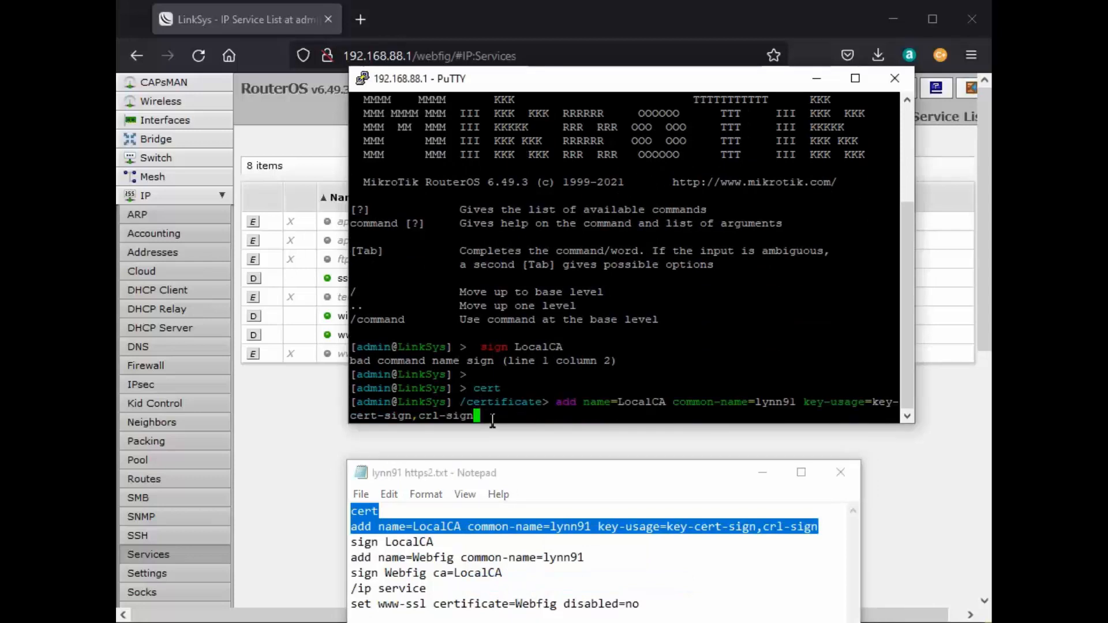
key("Return")
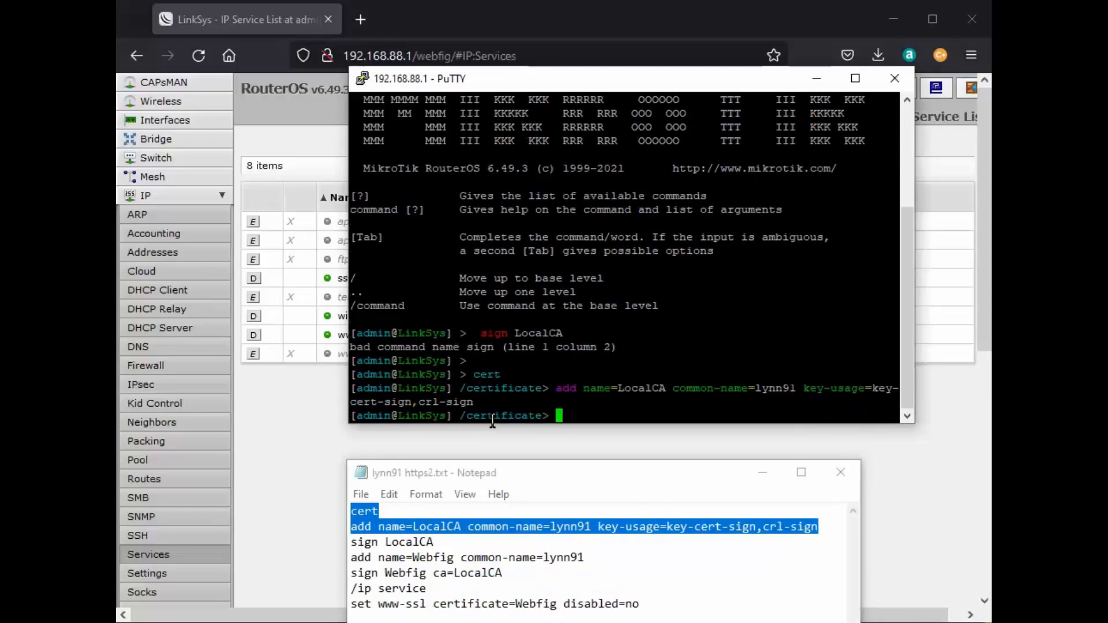
Run 'sign LocalCA' from the script in the router shell.
left_click(442, 543)
left_click_drag(442, 542, 348, 543)
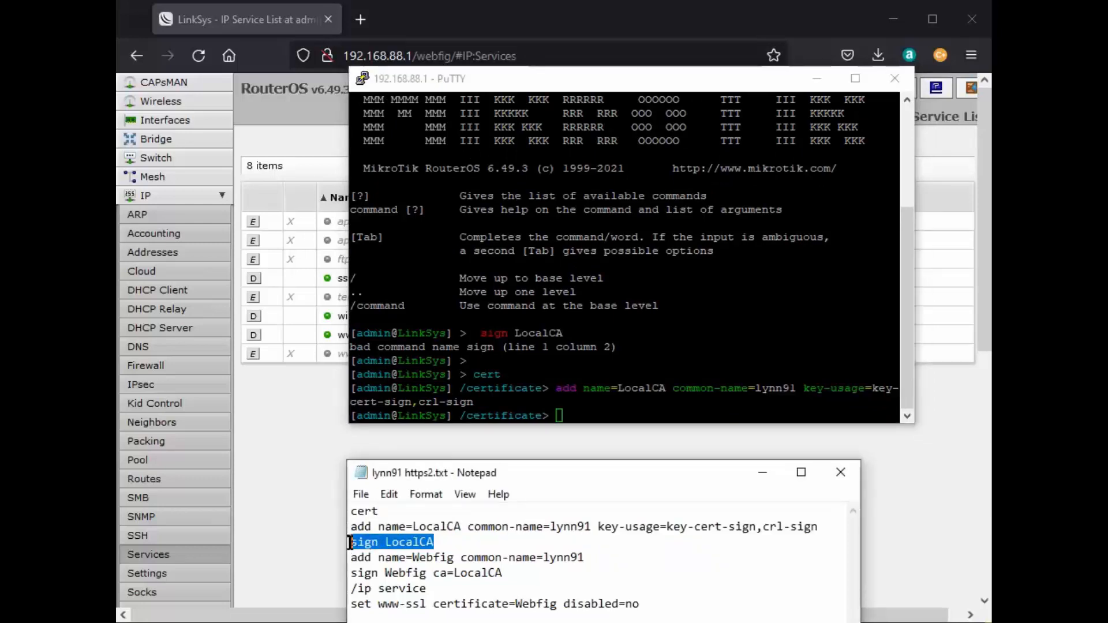
right_click(384, 544)
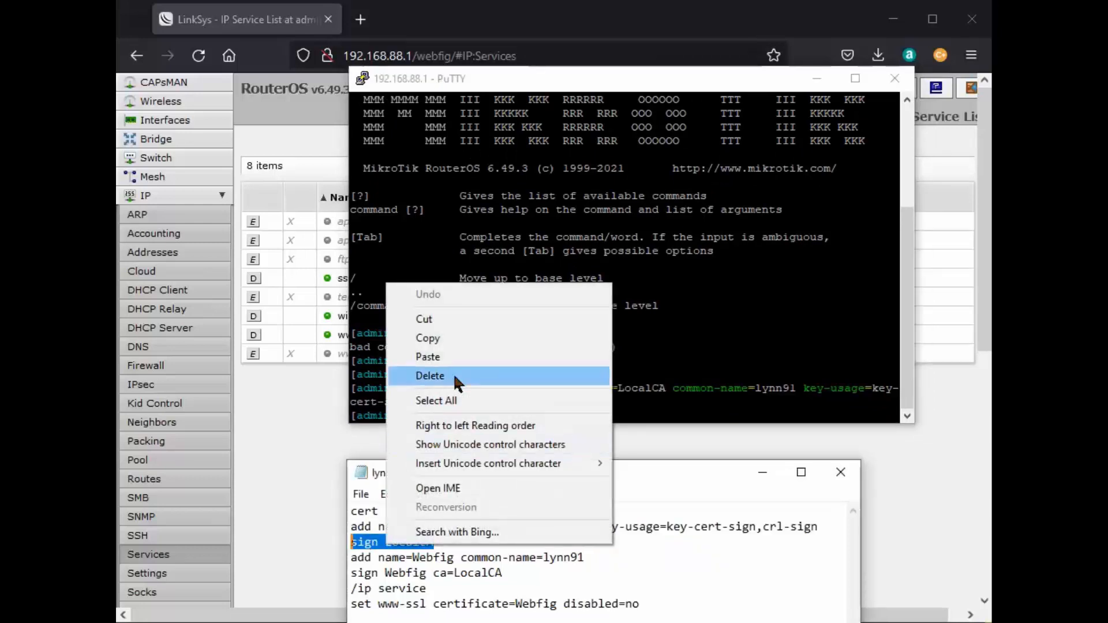
left_click(440, 337)
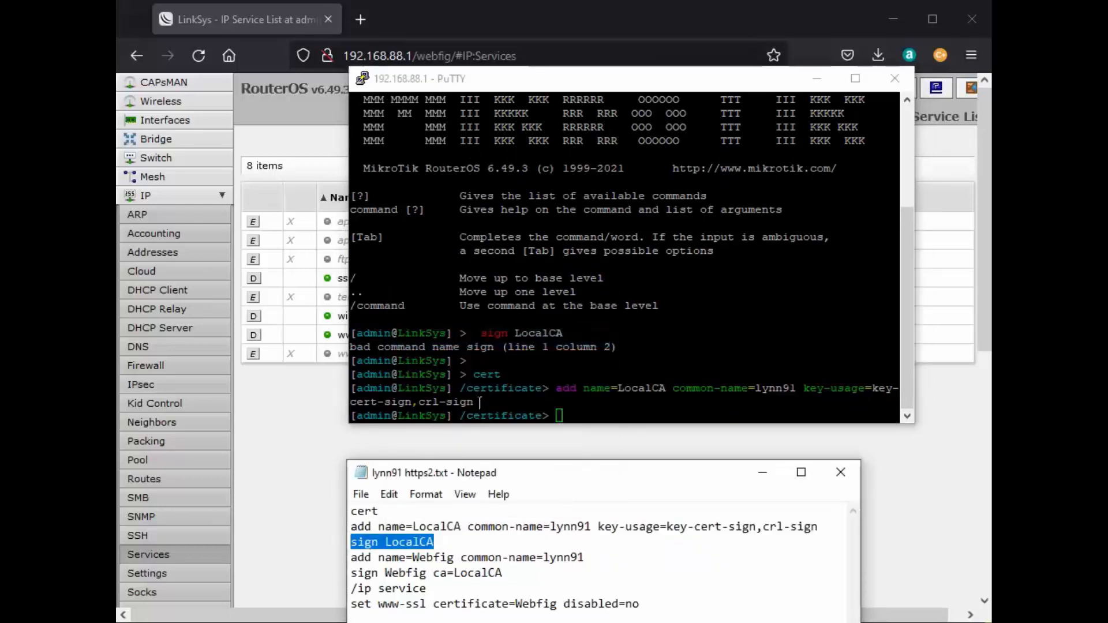
right_click(568, 409)
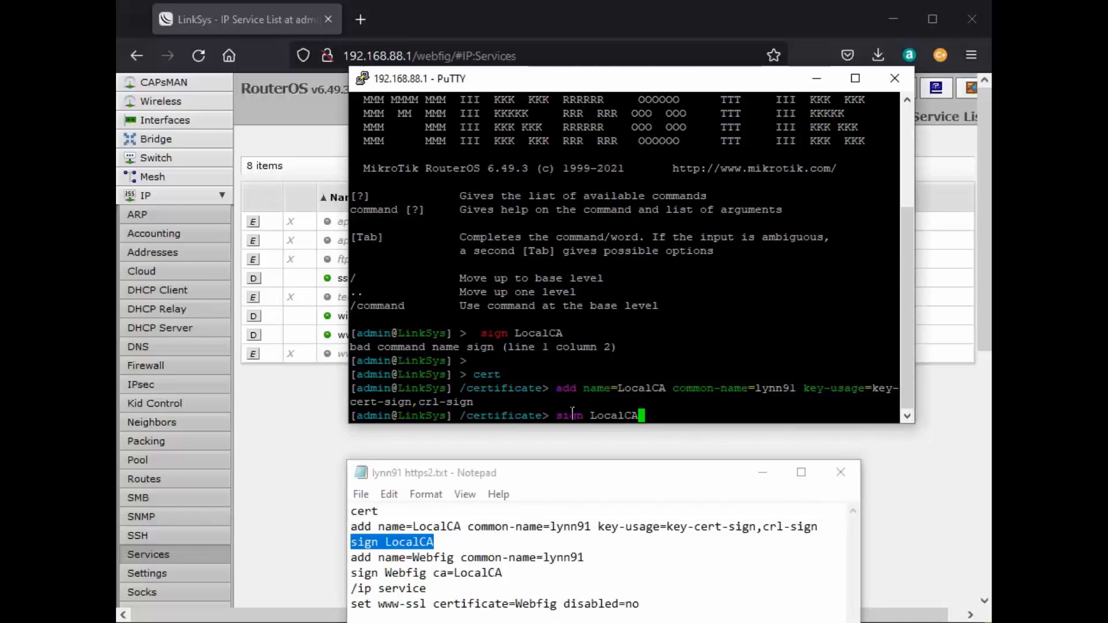
key("Return")
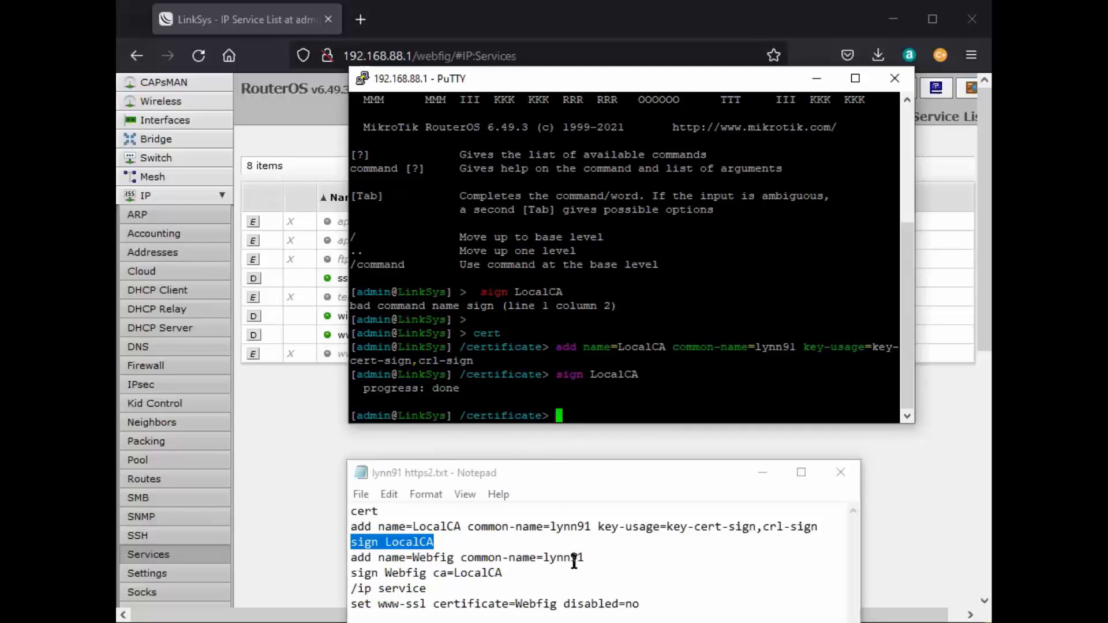
Run the 'add name=Webfig …' line from the script to add the Webfig certificate.
left_click_drag(585, 559, 371, 559)
left_click_drag(356, 557, 351, 557)
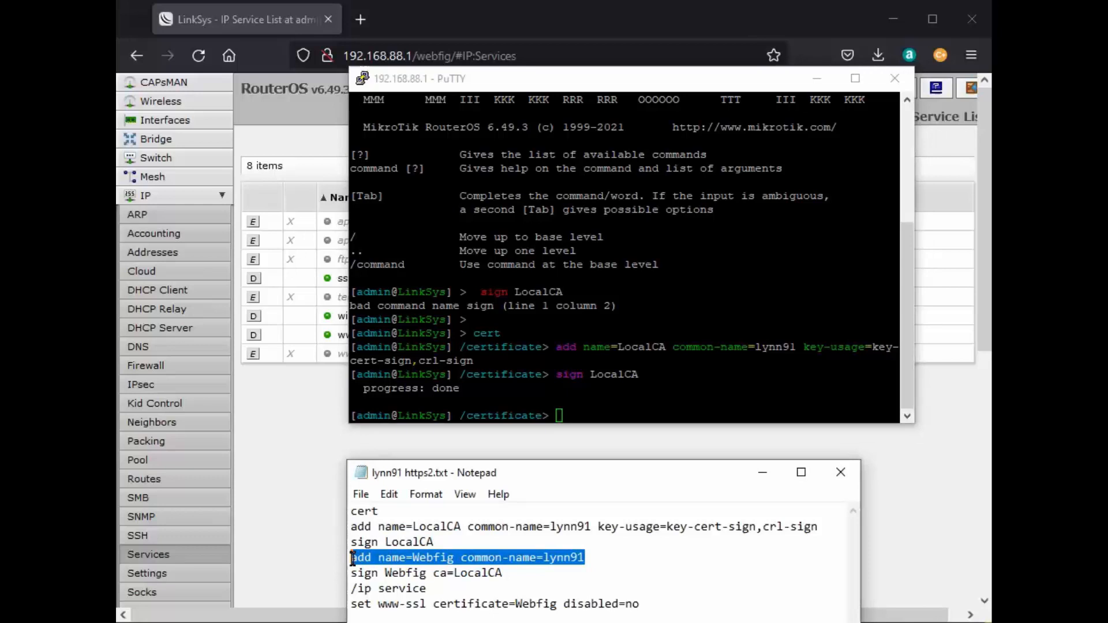
right_click(400, 557)
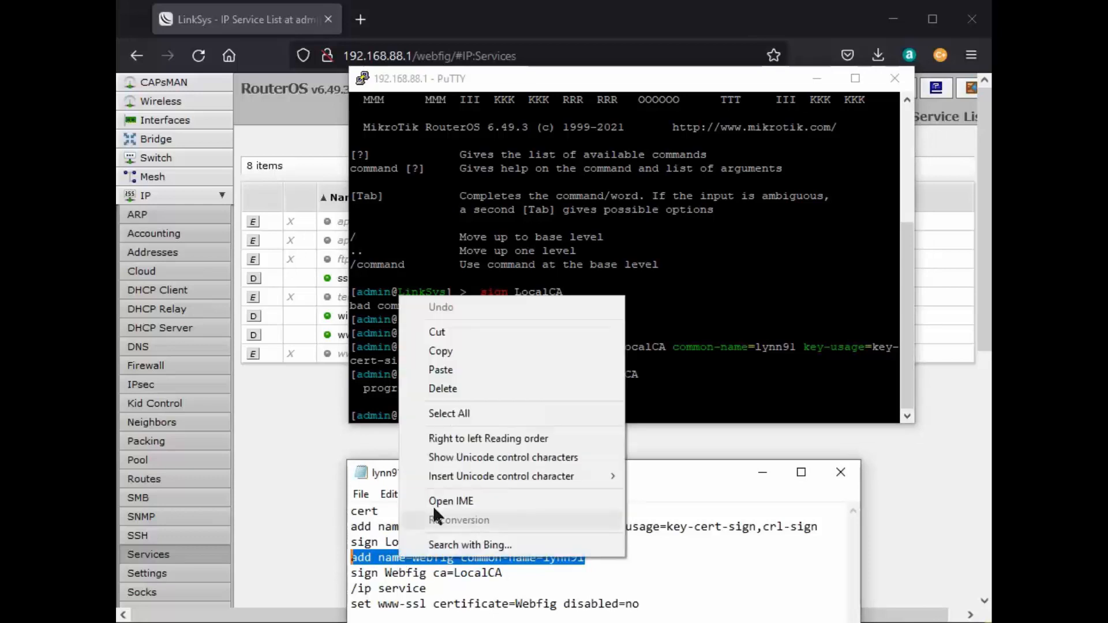
left_click(453, 349)
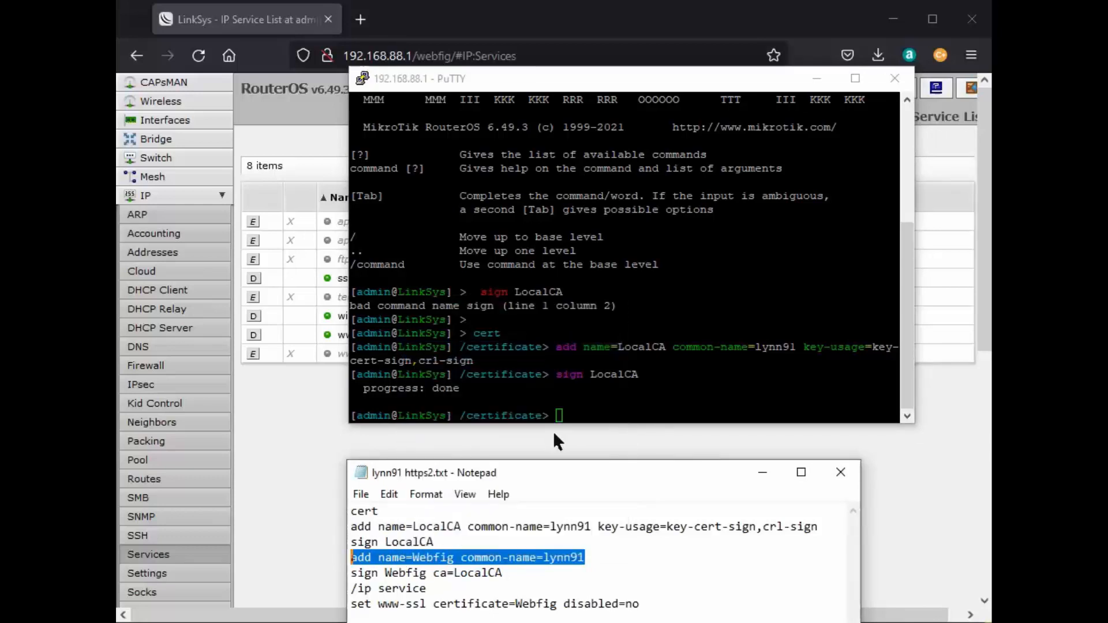
right_click(558, 415)
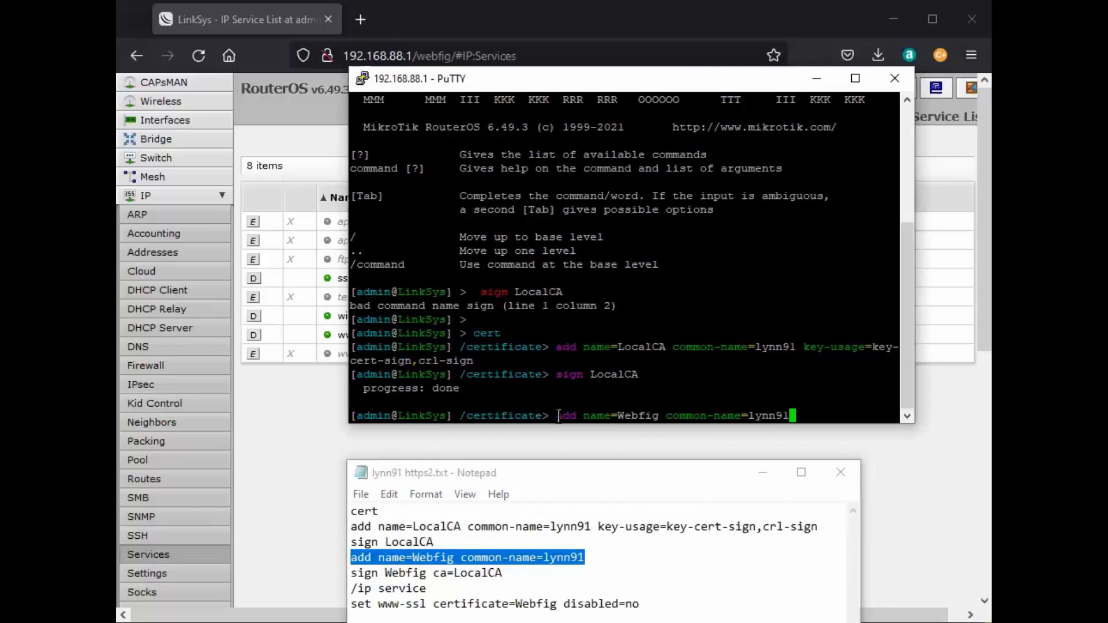
key("Return")
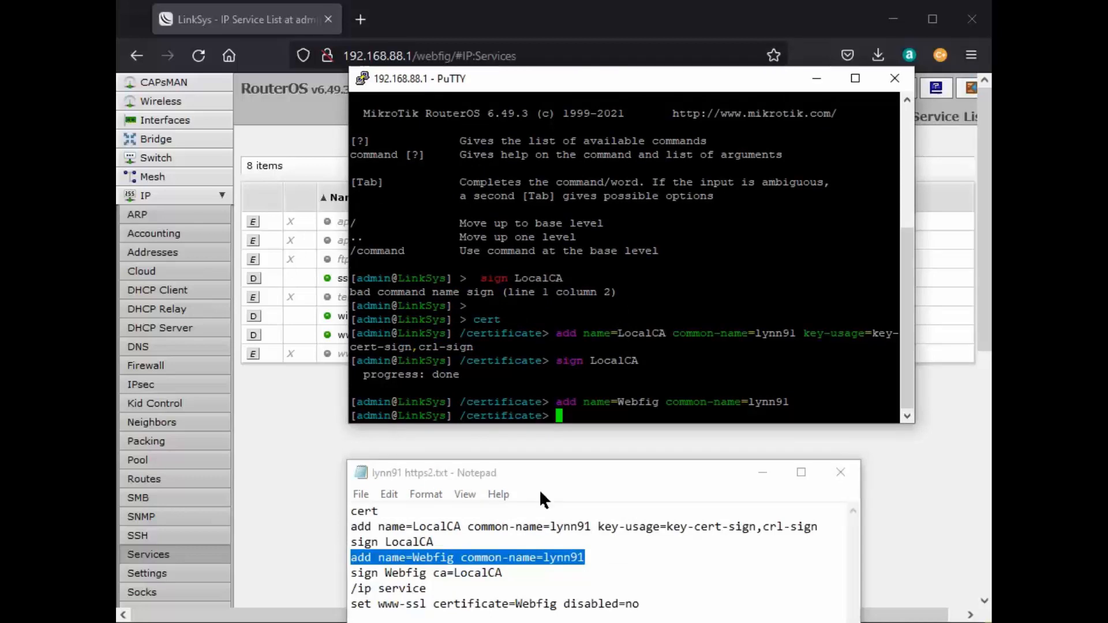
Sign the Webfig certificate with 'sign Webfig ca=LocalCA' in the router shell.
left_click_drag(506, 580, 354, 573)
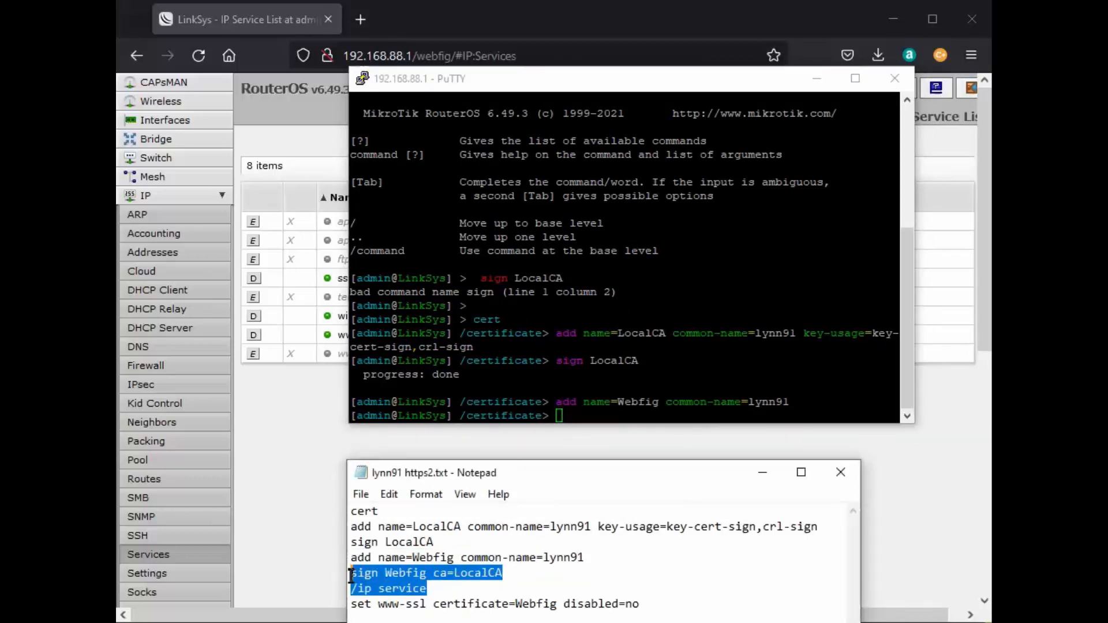
left_click(475, 584)
left_click_drag(509, 576, 351, 573)
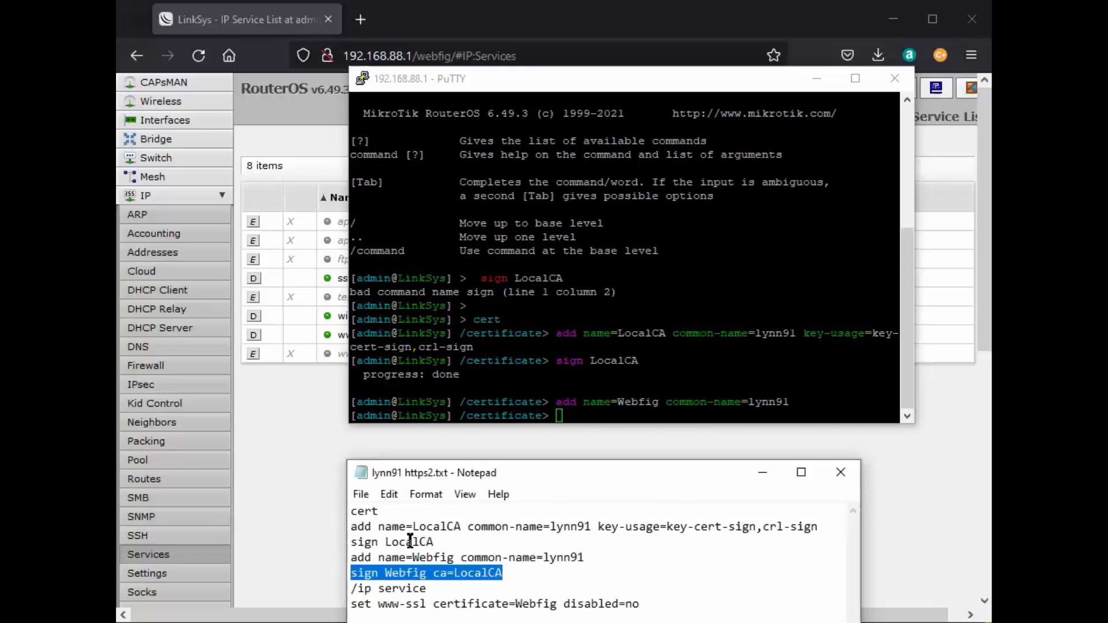
right_click(420, 573)
left_click(469, 369)
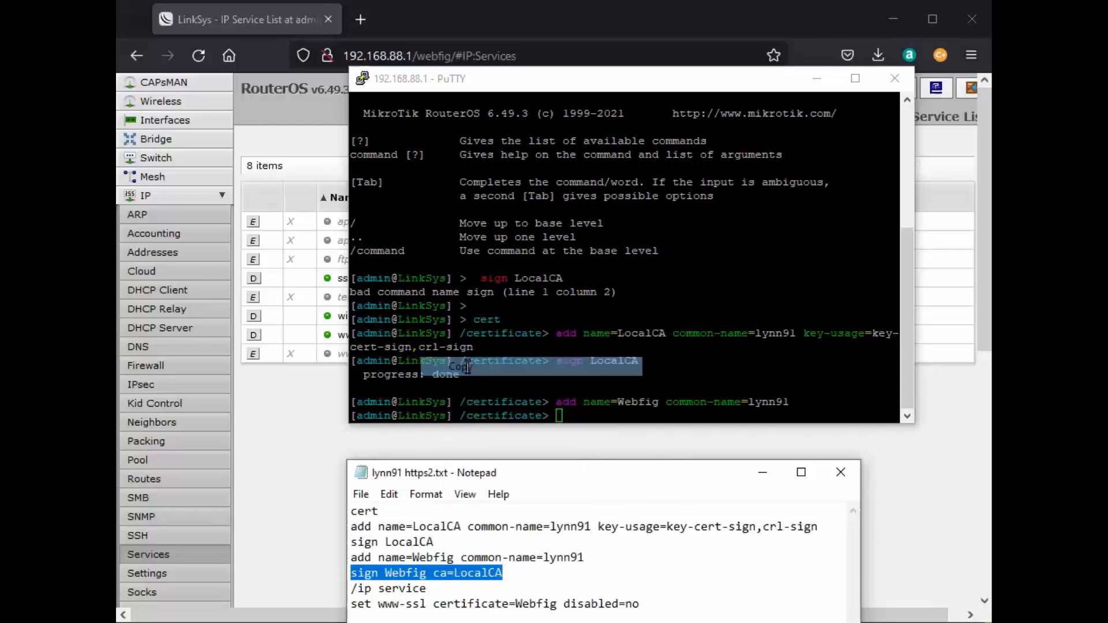
right_click(560, 417)
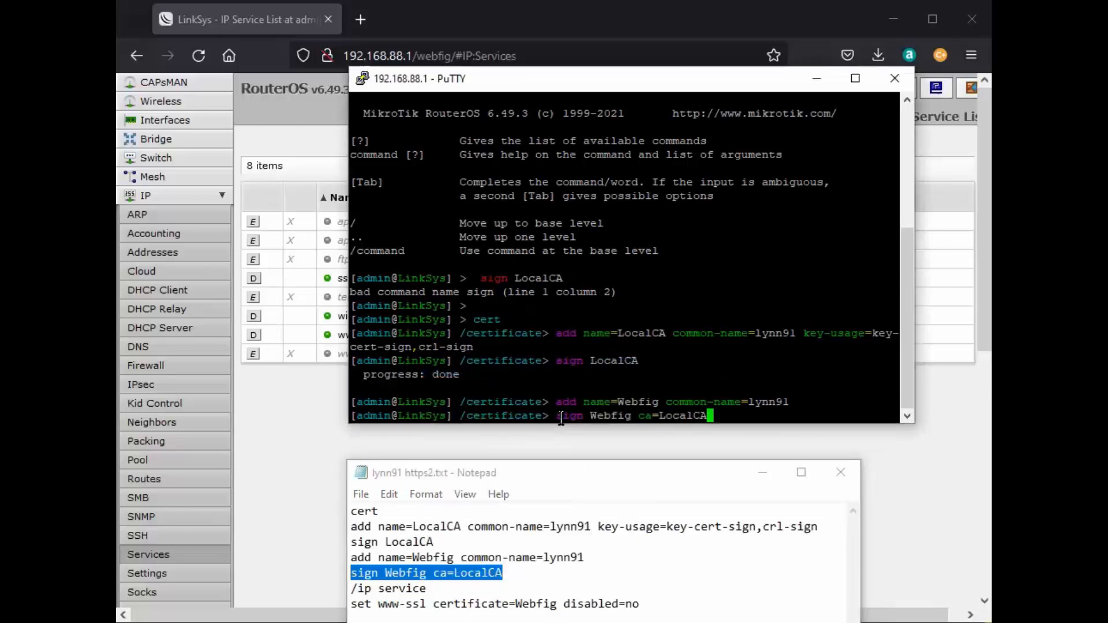
key("Return")
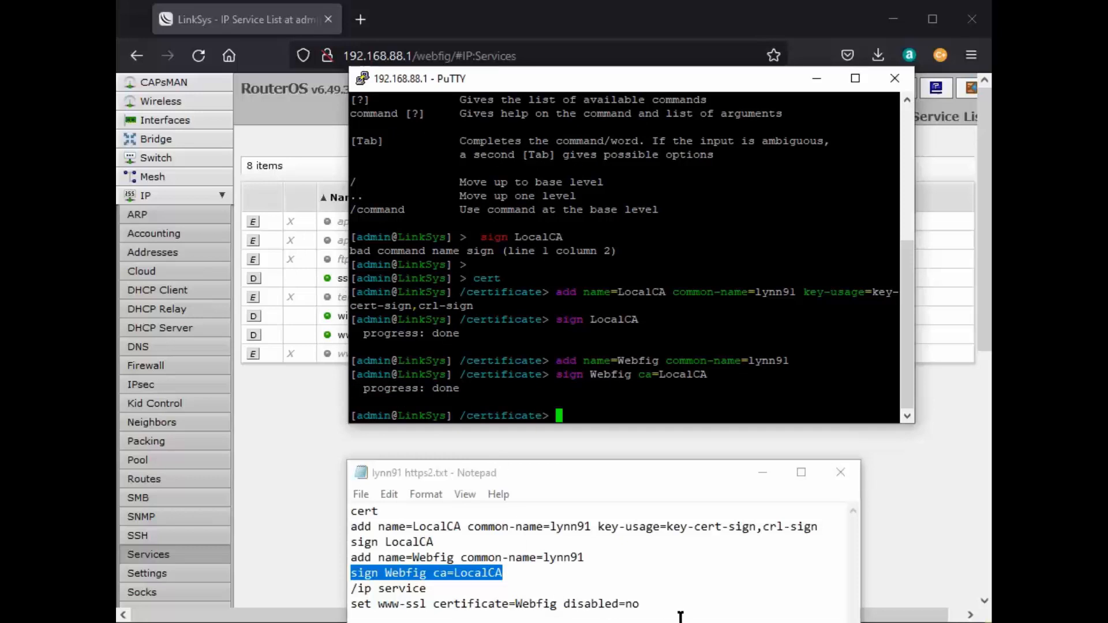
Run '/ip service' and 'set www-ssl certificate=Webfig disabled=no', then return to WebFig's service list.
left_click_drag(640, 604, 351, 589)
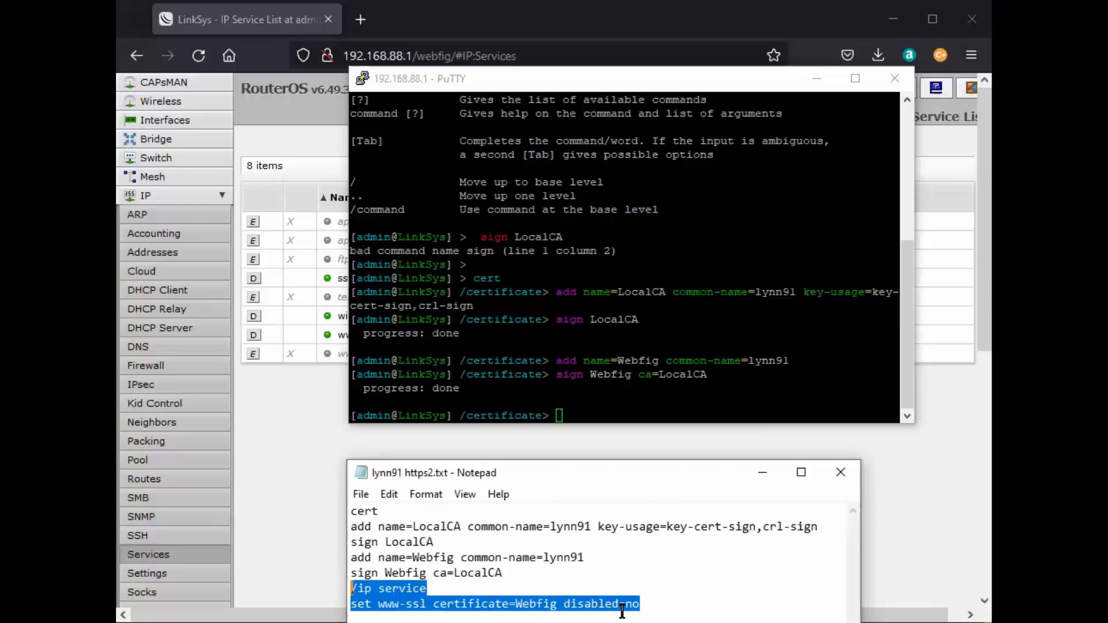
right_click(478, 610)
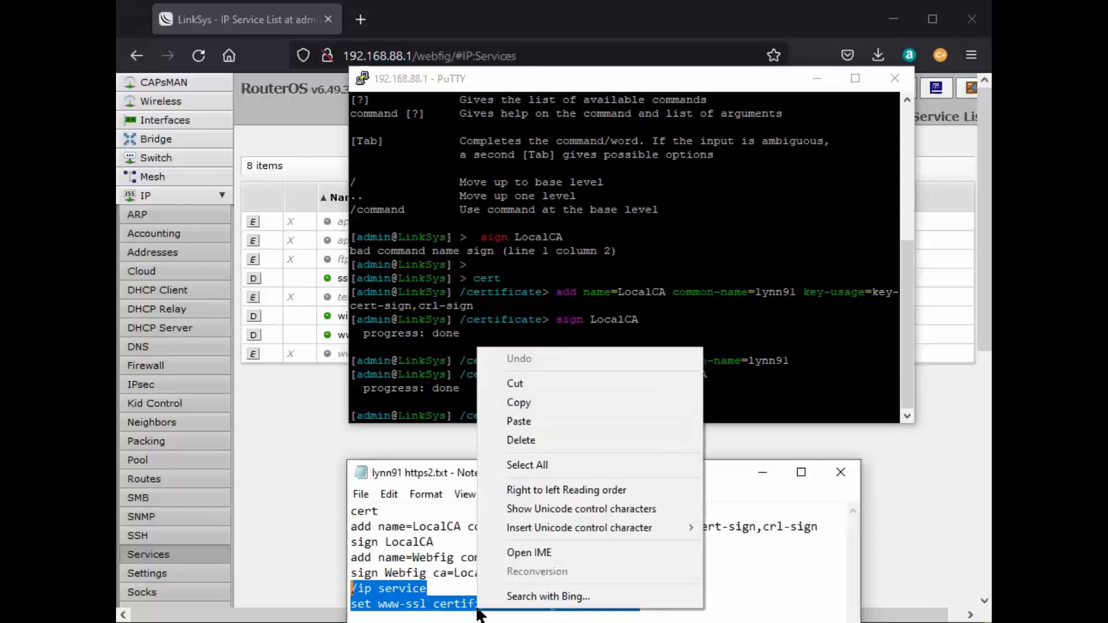
left_click(522, 402)
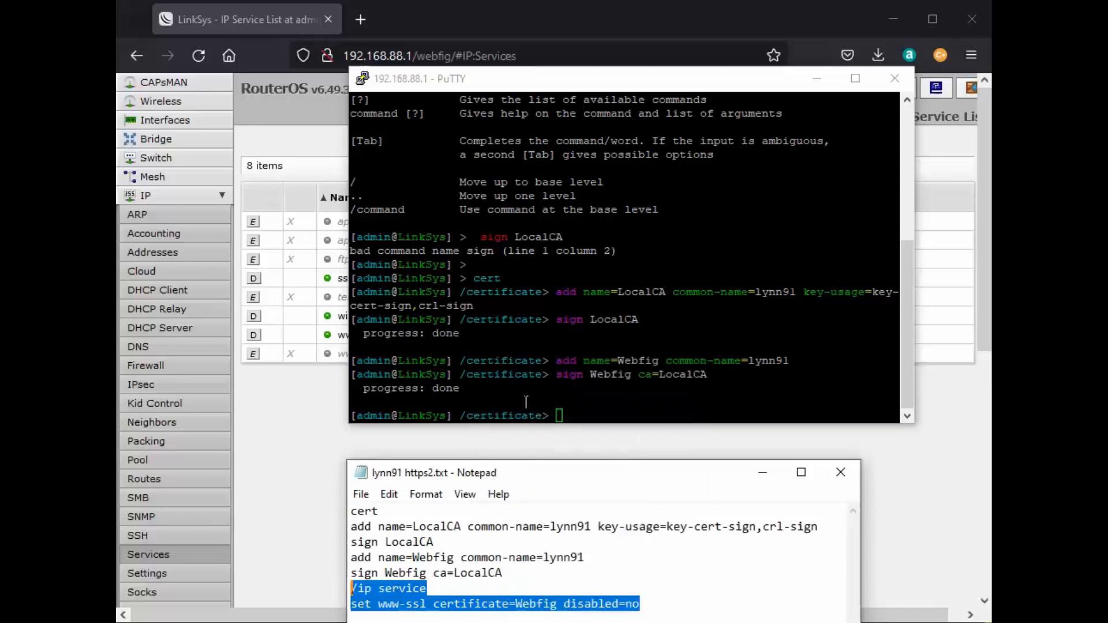
right_click(560, 415)
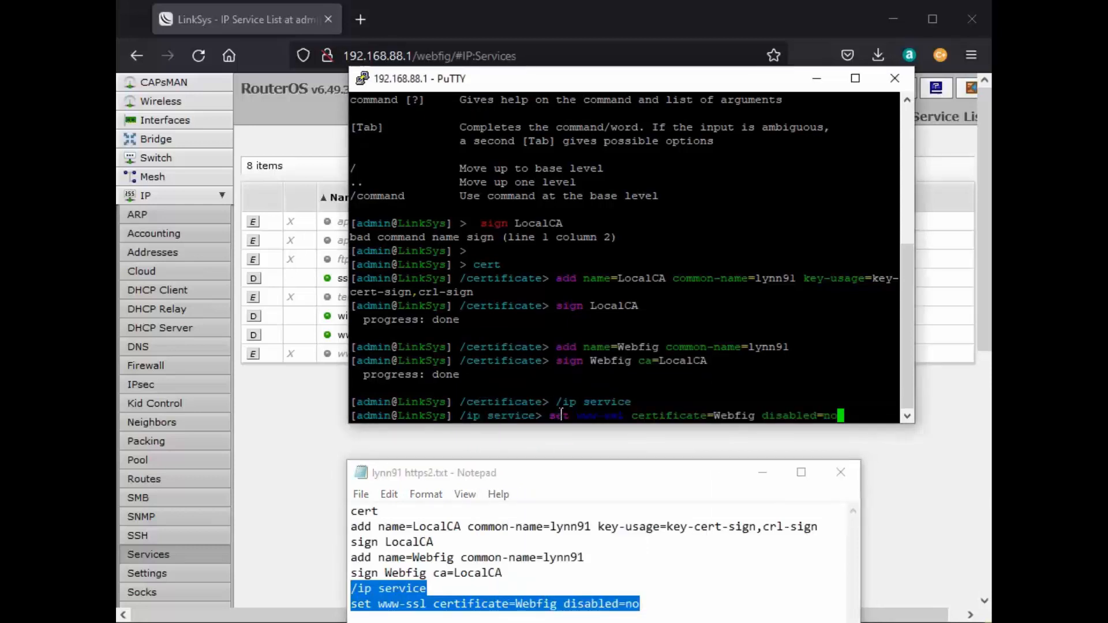
key("Return")
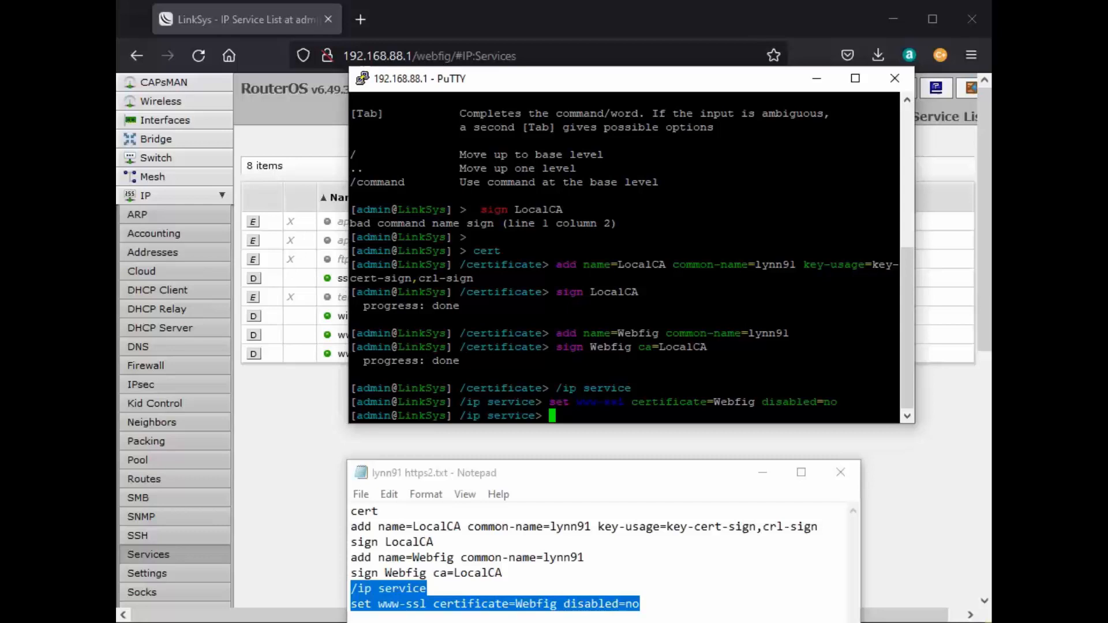
key("alt+Tab")
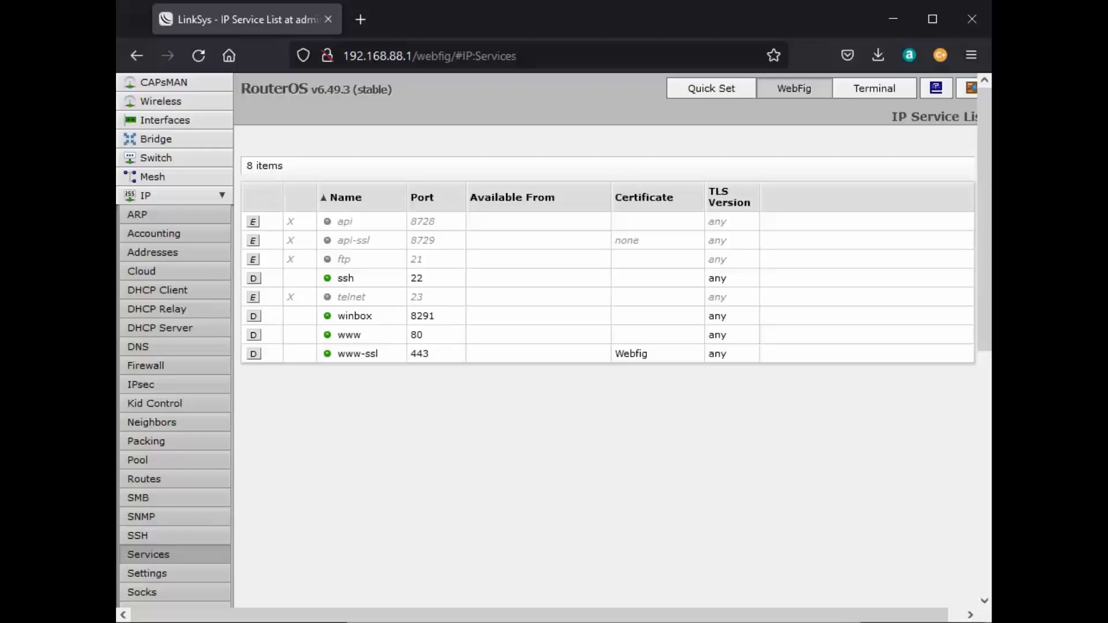
key("ctrl+n")
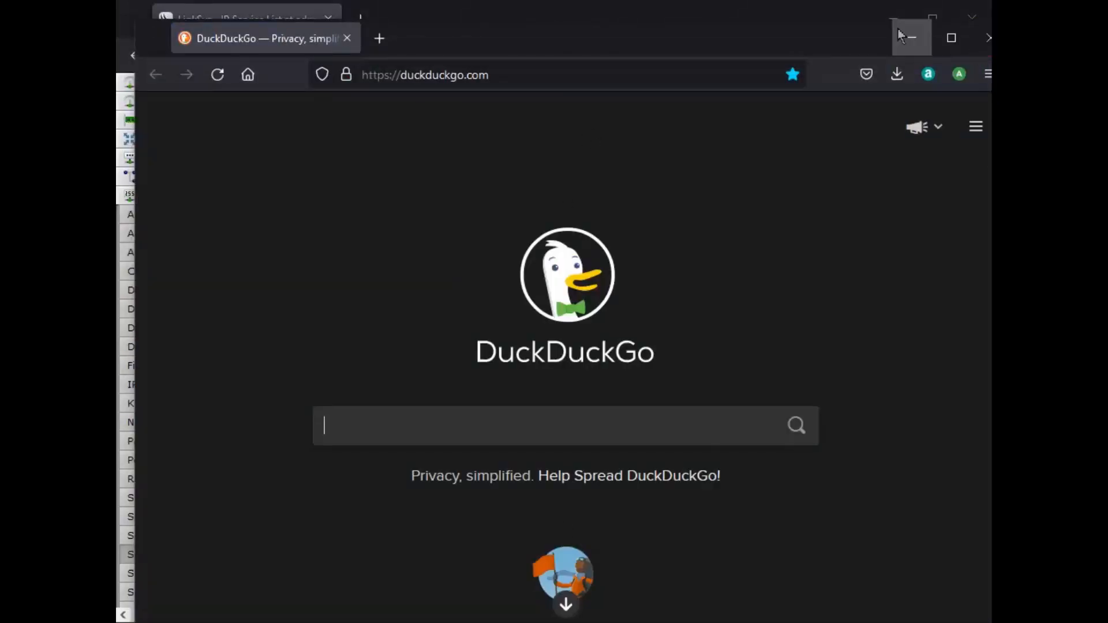
left_click_drag(660, 47, 621, 57)
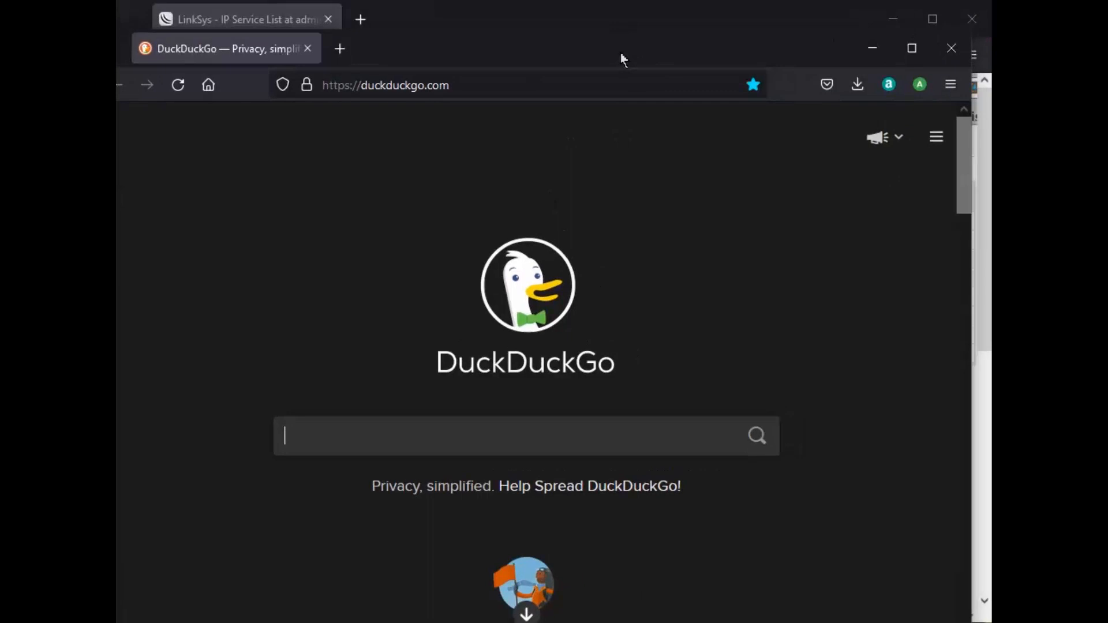
left_click(950, 85)
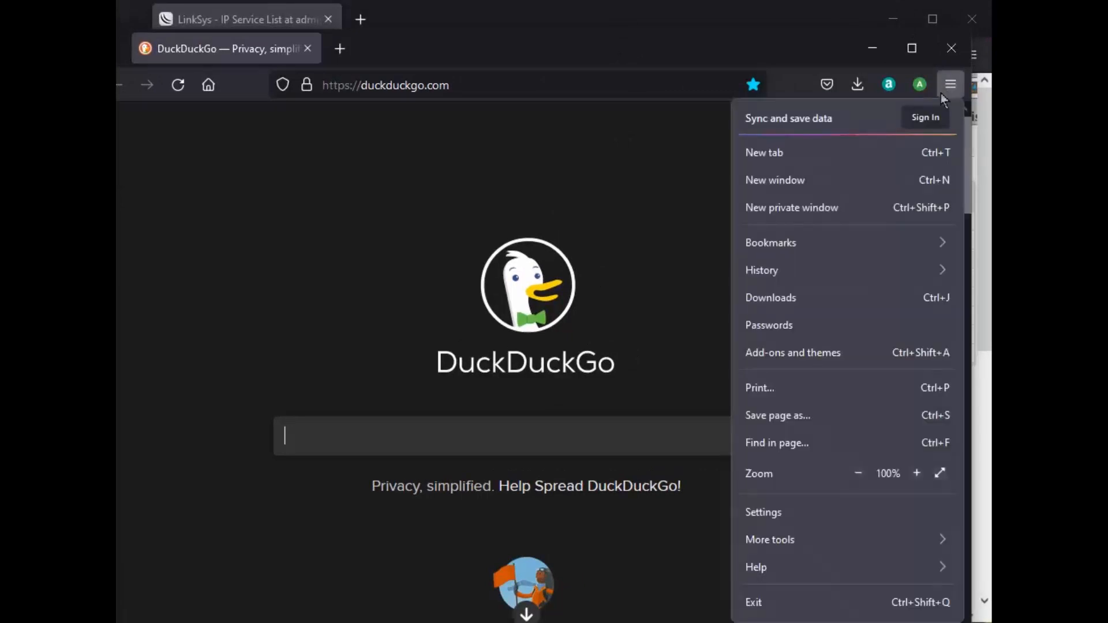
left_click(783, 243)
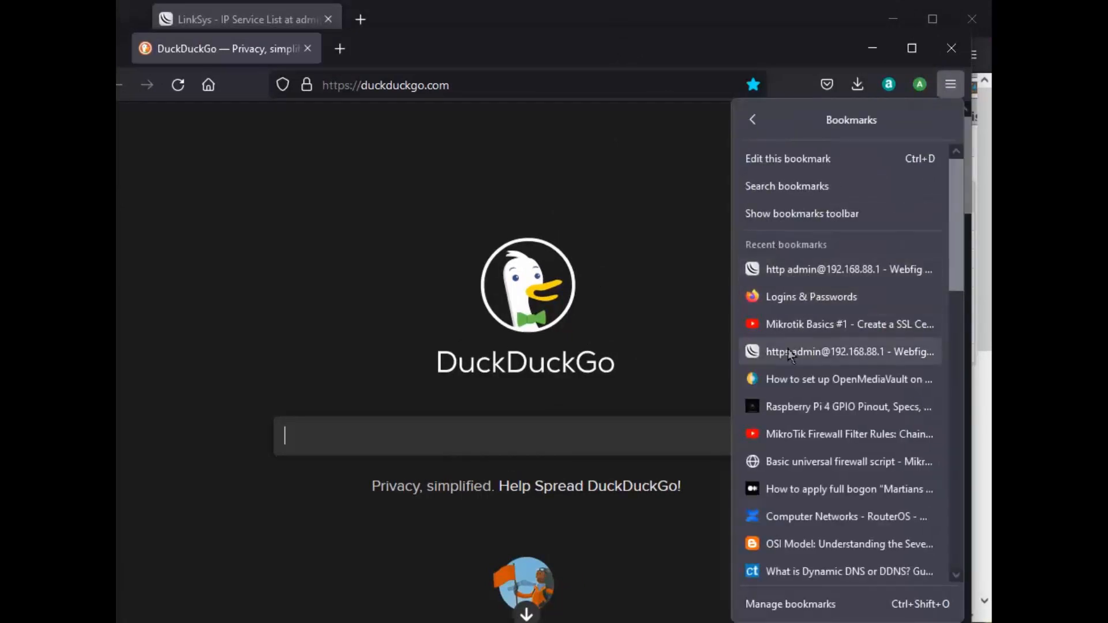
left_click(763, 353)
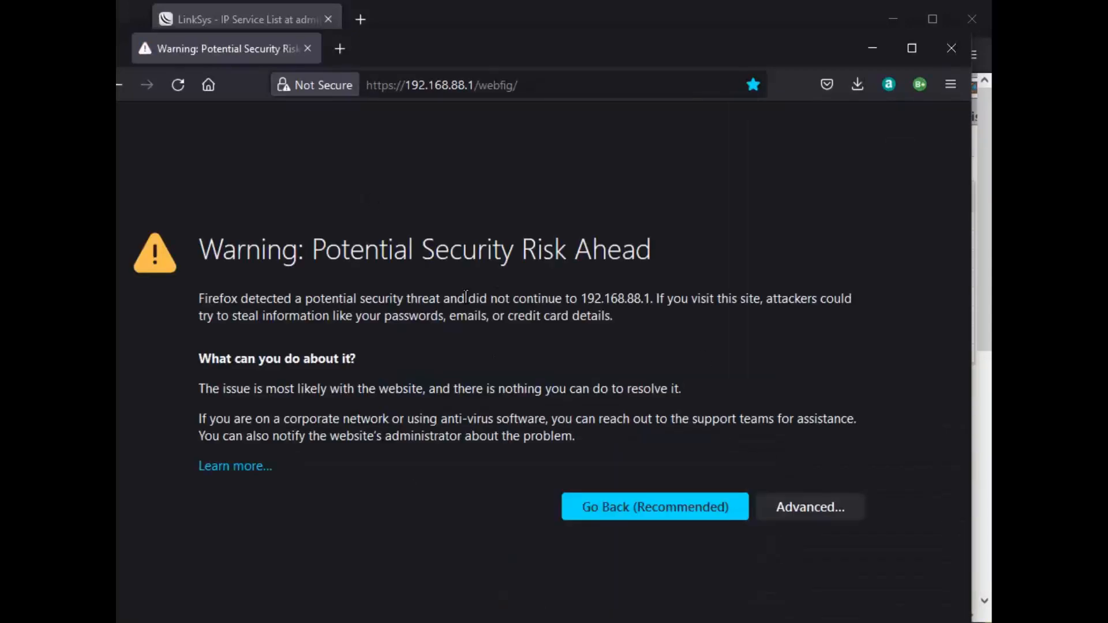
Accept the certificate risk, log in to WebFig over HTTPS, and return to PuTTY.
left_click(805, 508)
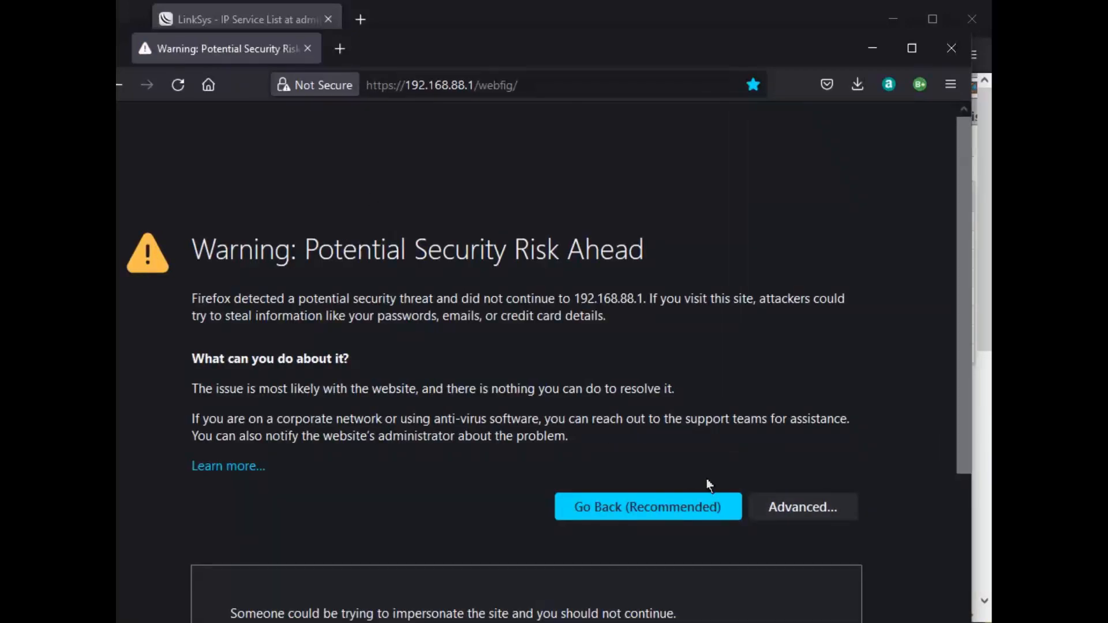
scroll(488, 415, "down", 4)
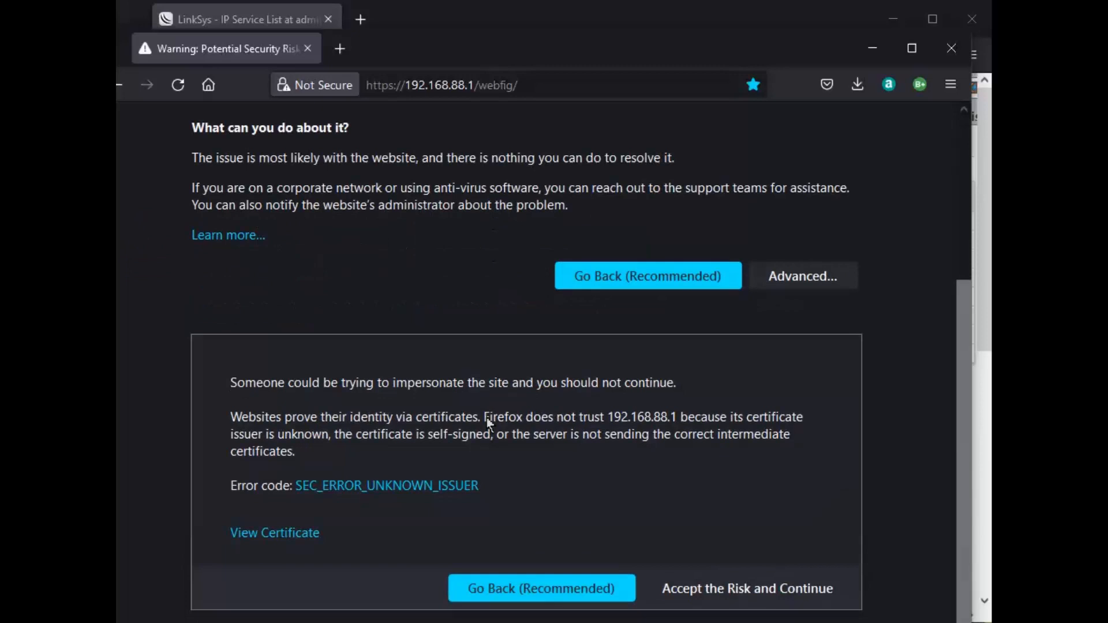
left_click(774, 589)
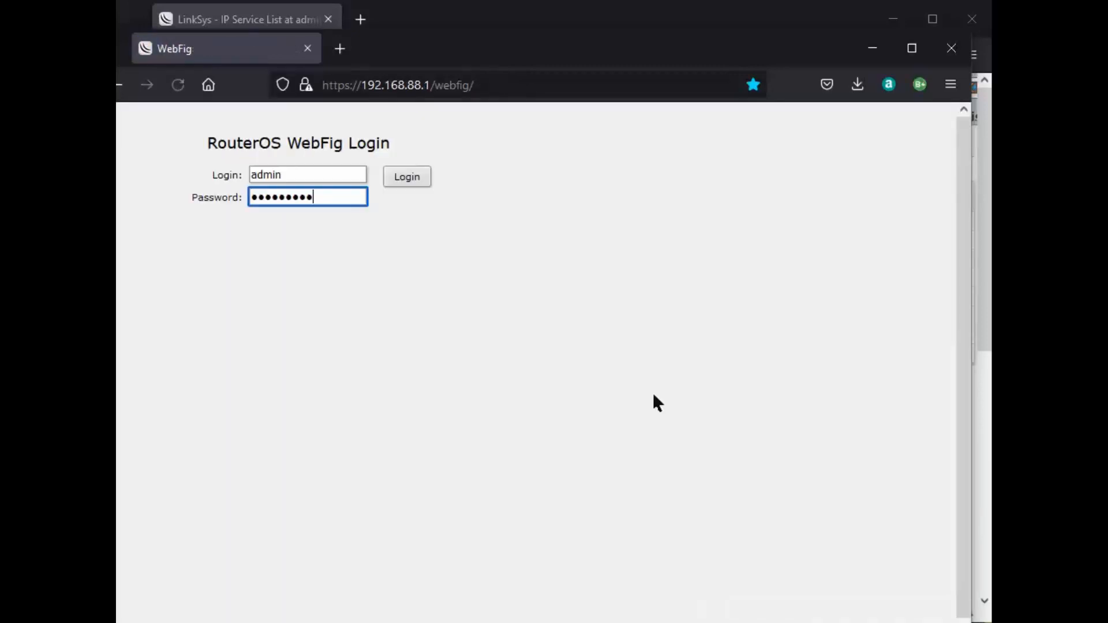
left_click(408, 178)
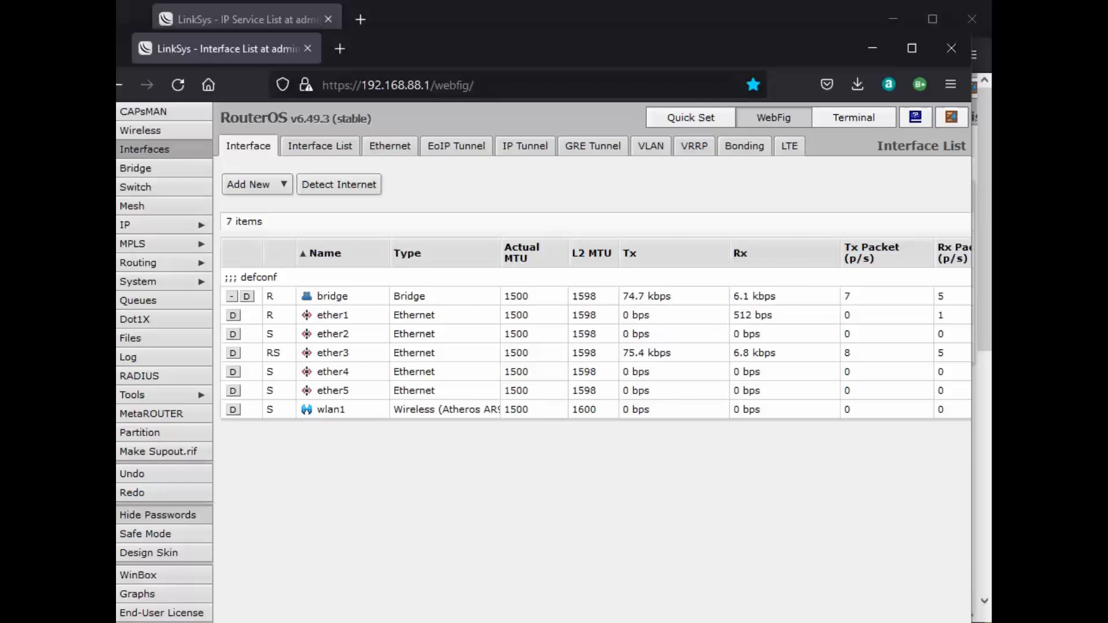
key("alt+Tab")
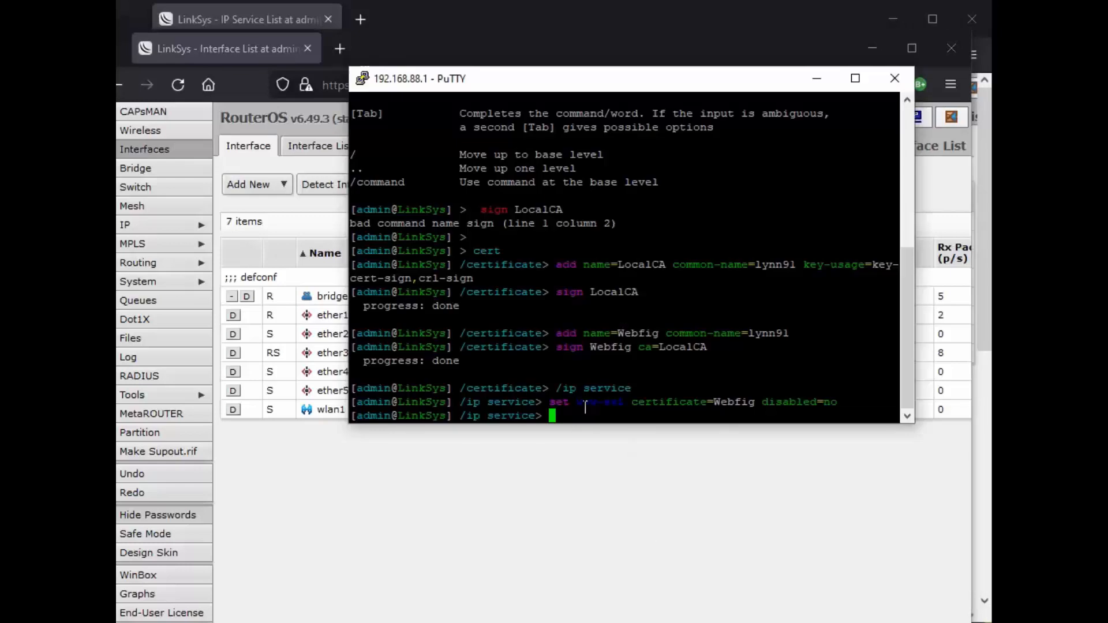